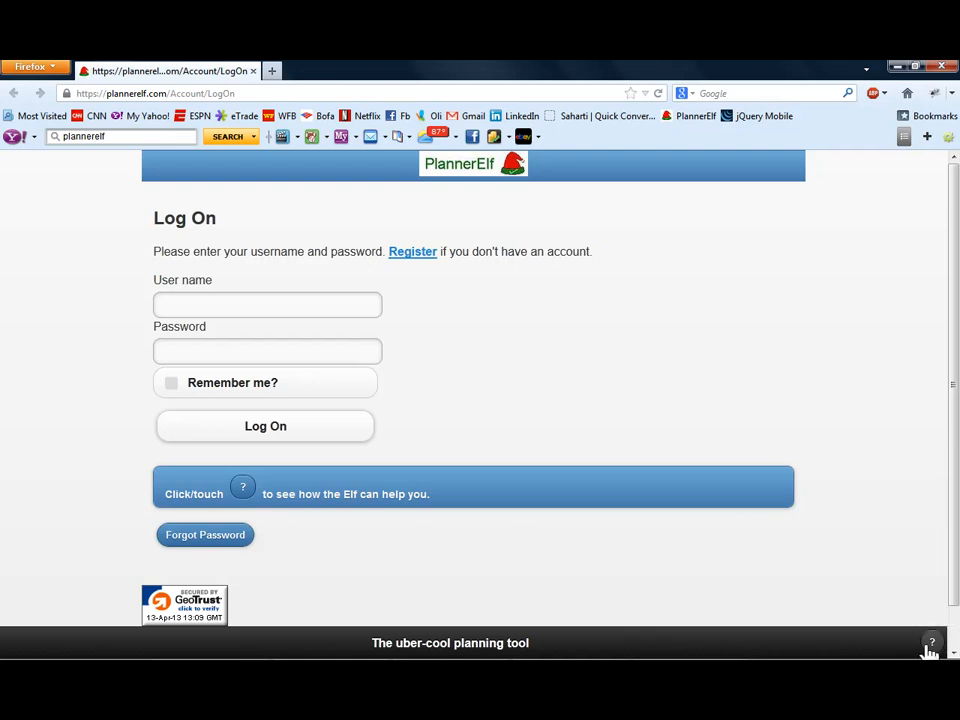
- Look through the help page's Getting Started and Using PlannerElf sections, and return to the Log On page
left_click(930, 645)
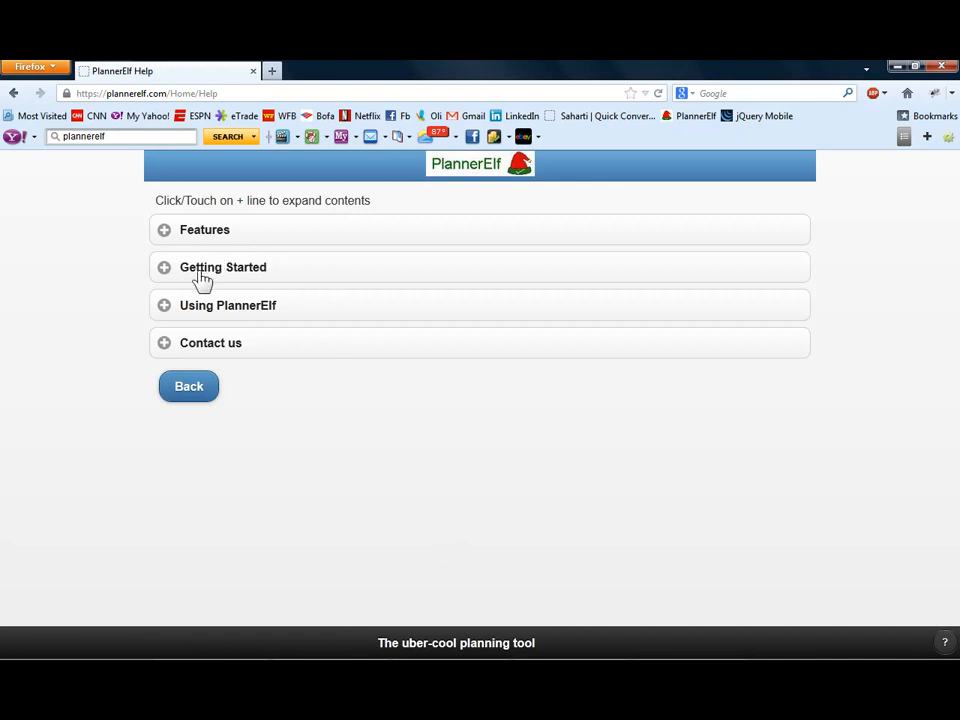
left_click(168, 278)
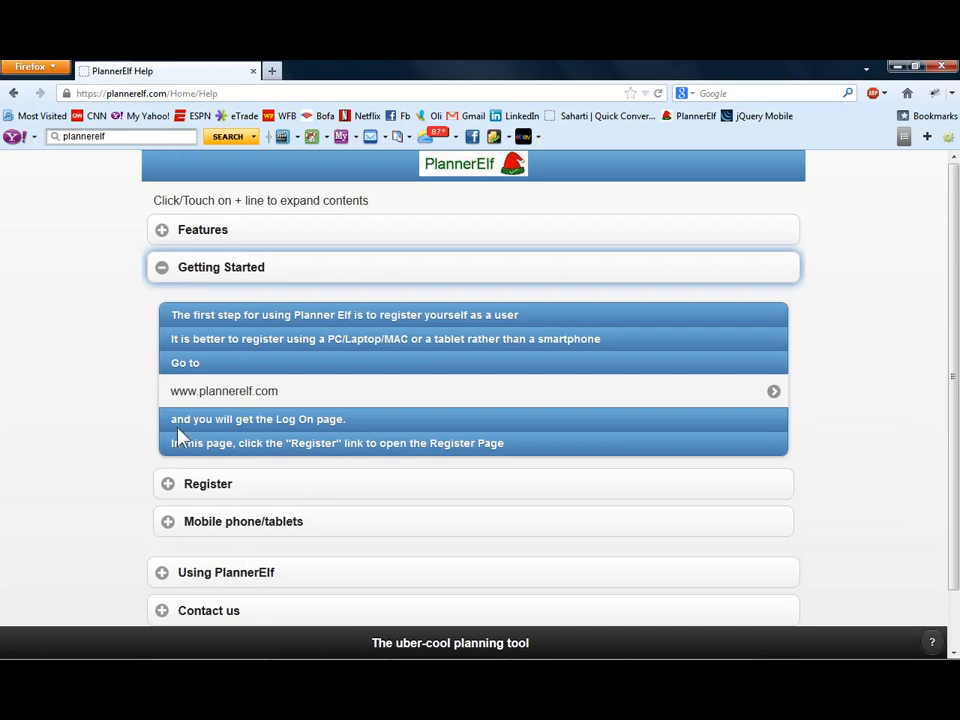
left_click(178, 580)
scroll(146, 555, "down", 5)
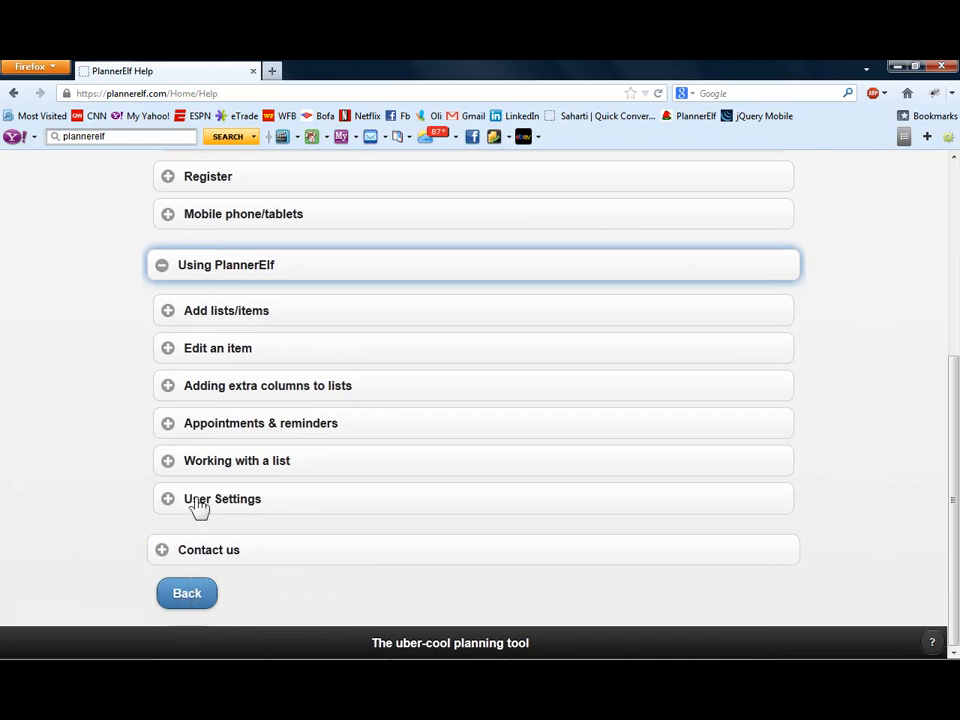
left_click(191, 596)
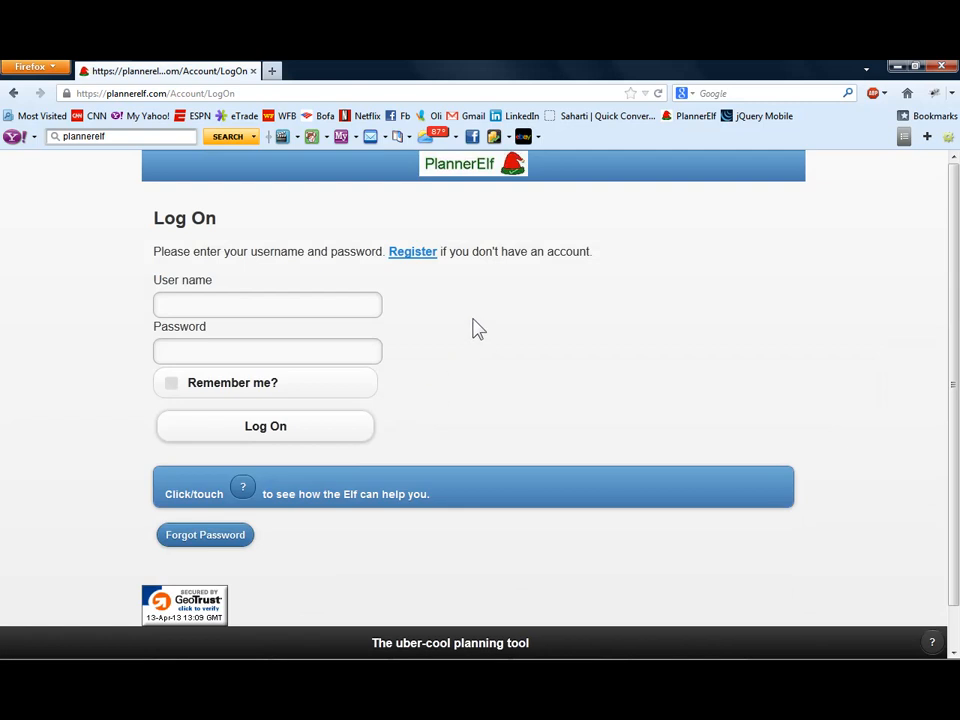
- Open the registration form, enter PlannerElfDemo as the user name, and check its availability
left_click(410, 252)
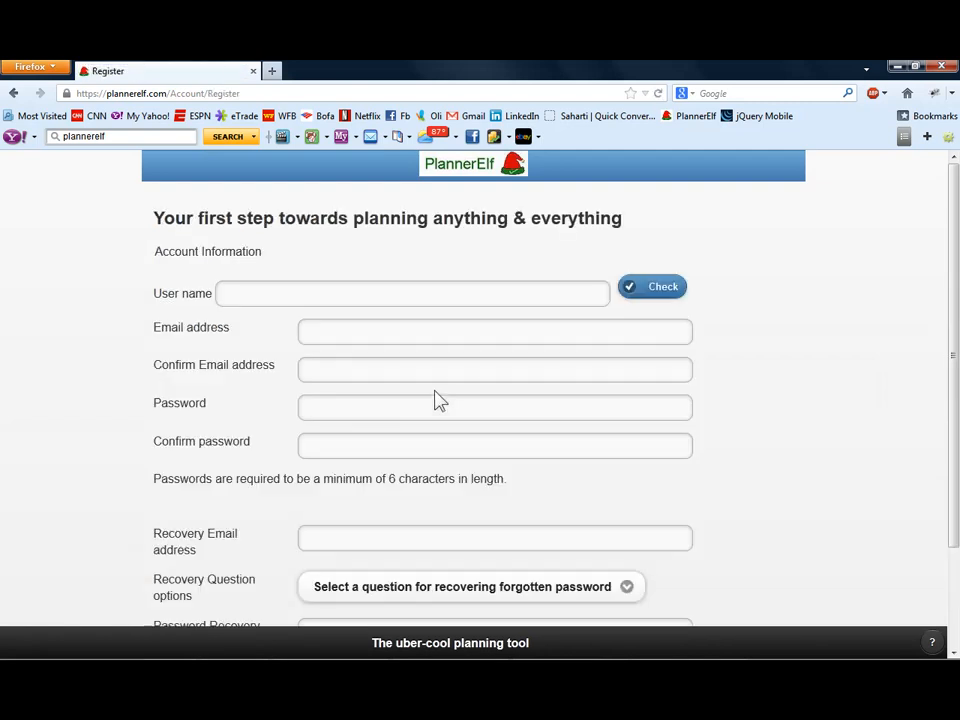
left_click(321, 293)
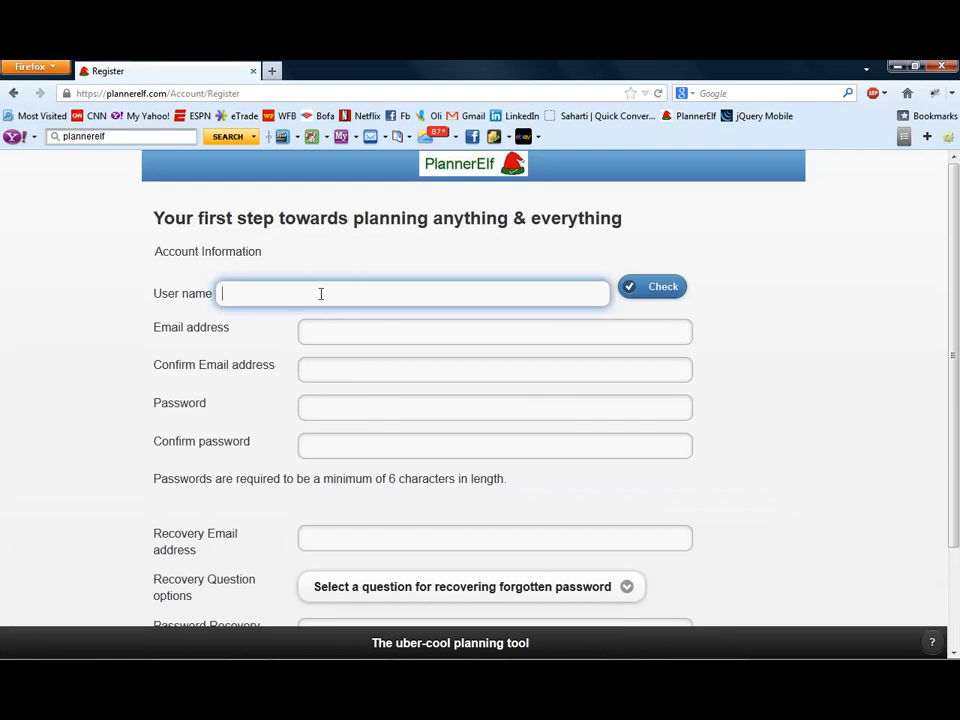
type("Pla")
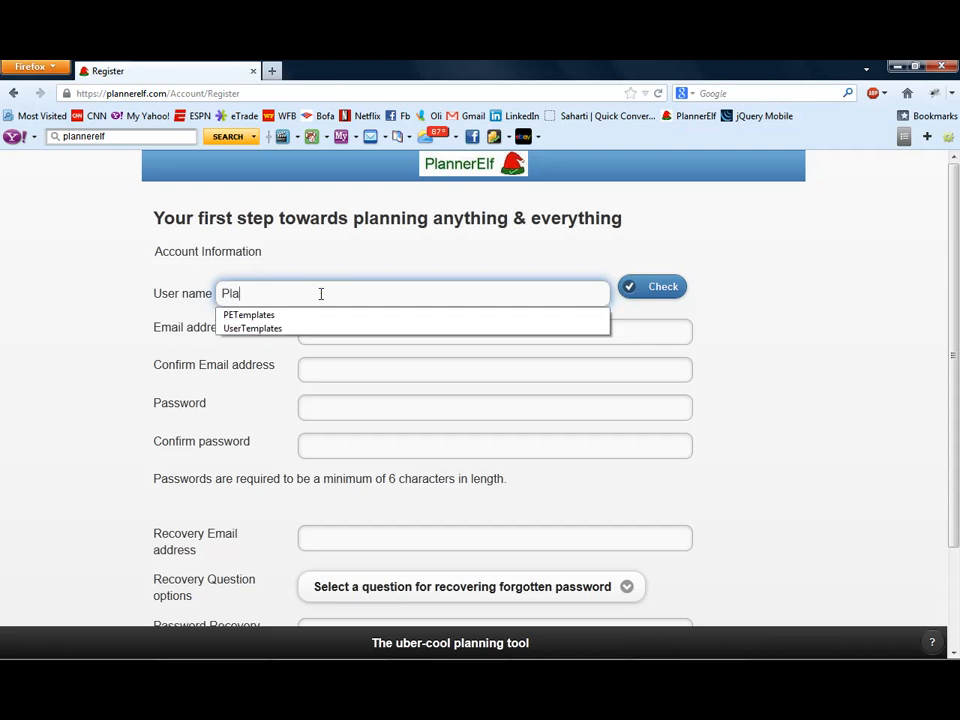
type("nnerElfDemo")
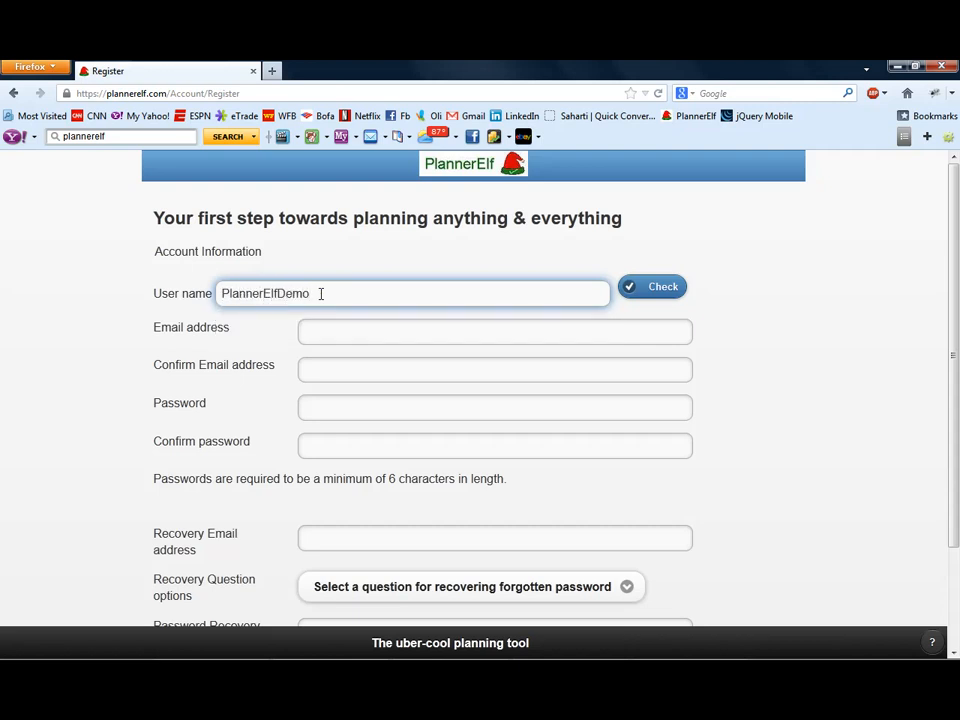
left_click(671, 290)
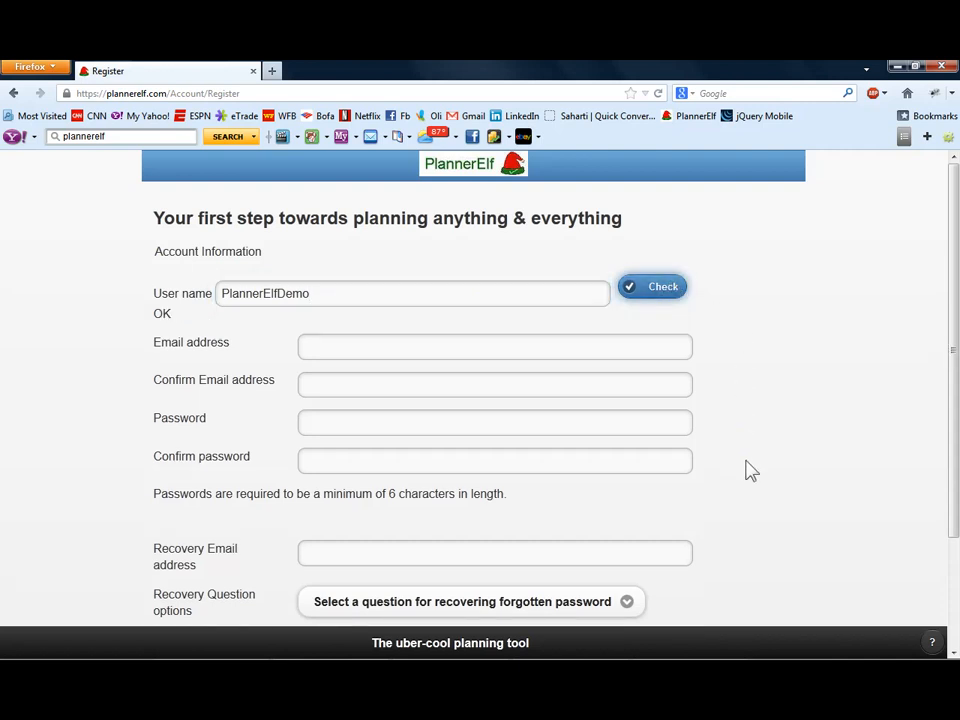
- Enter the account's email address and repeat it in the confirmation field of the registration form
left_click(312, 349)
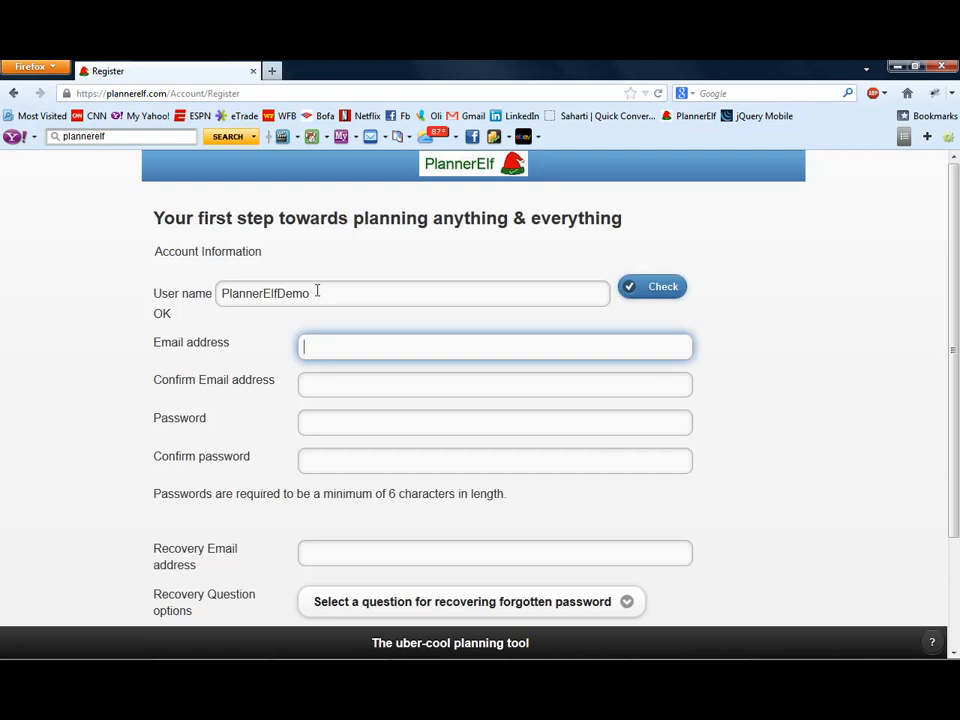
left_click_drag(320, 292, 195, 302)
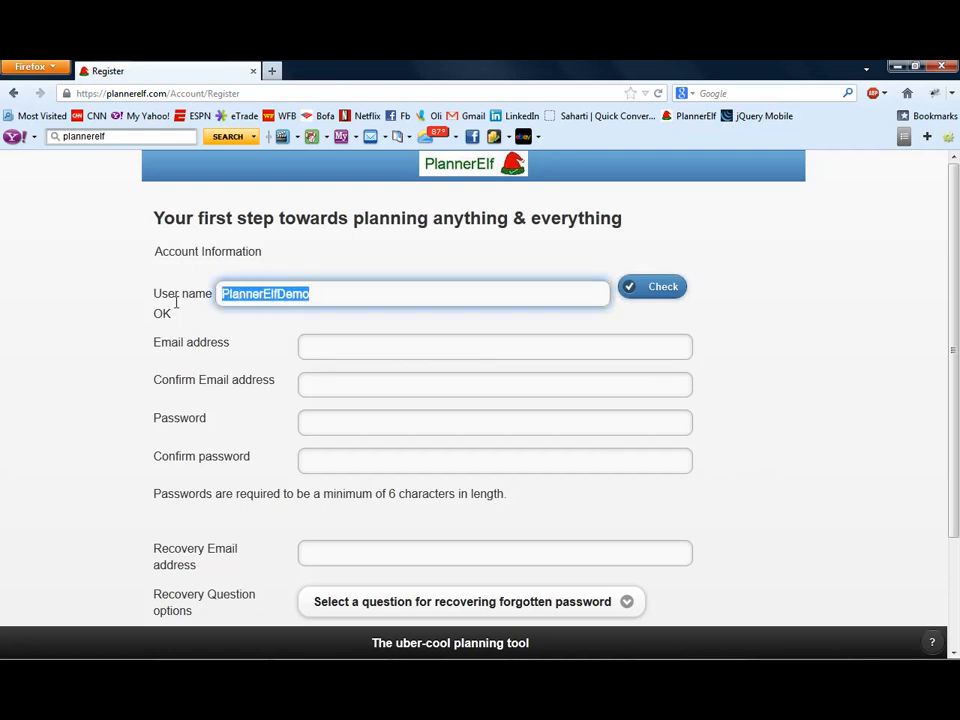
left_click(456, 343)
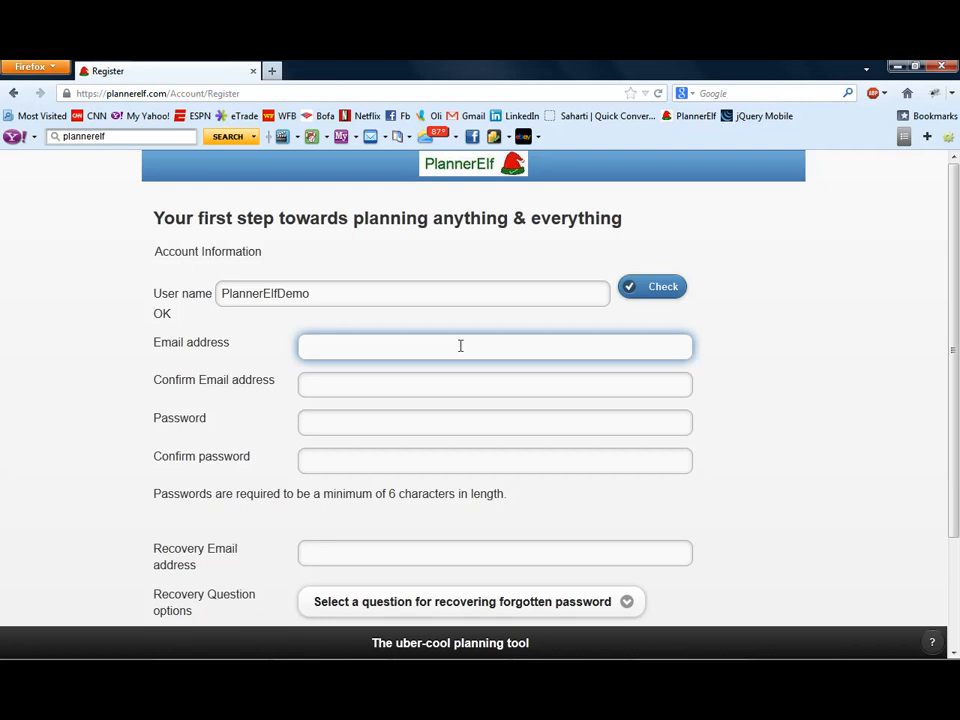
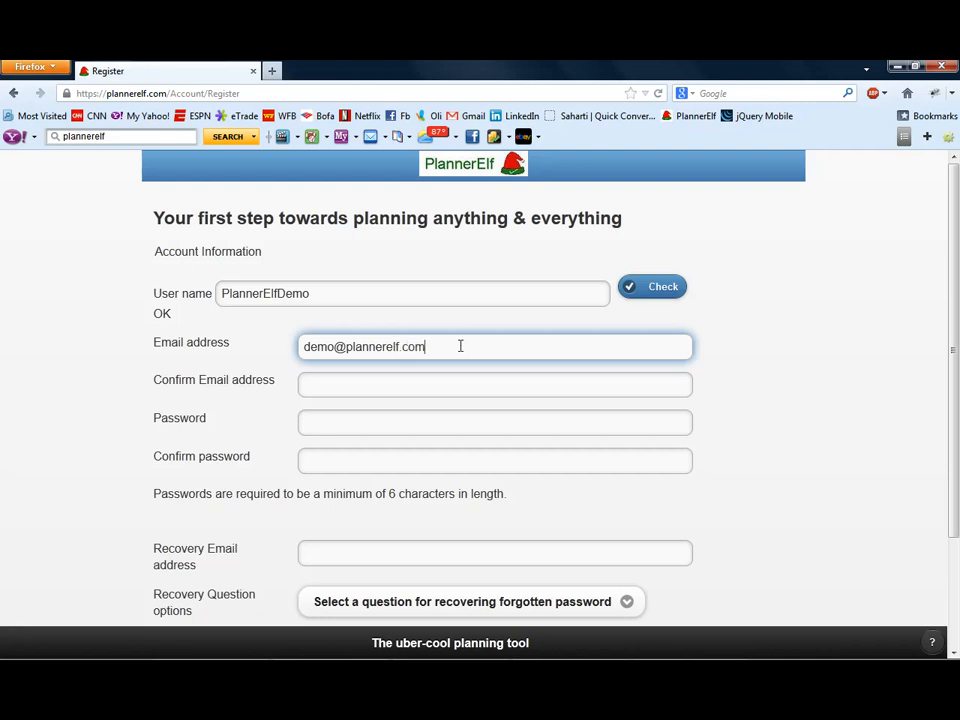
key("ctrl+a")
key("ctrl+c")
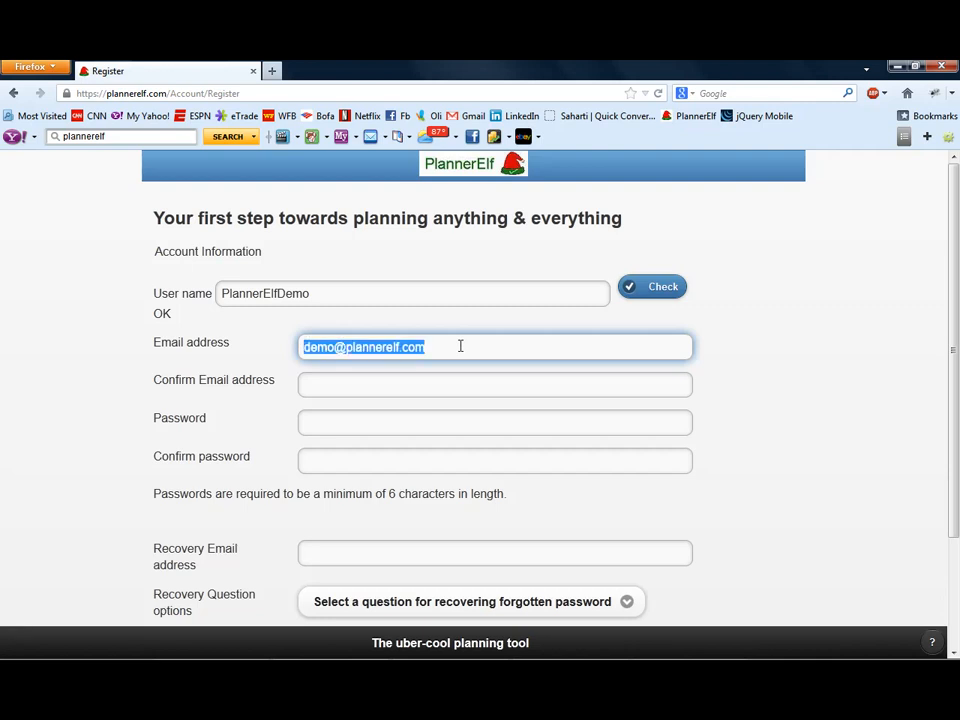
key("Tab")
key("ctrl+v")
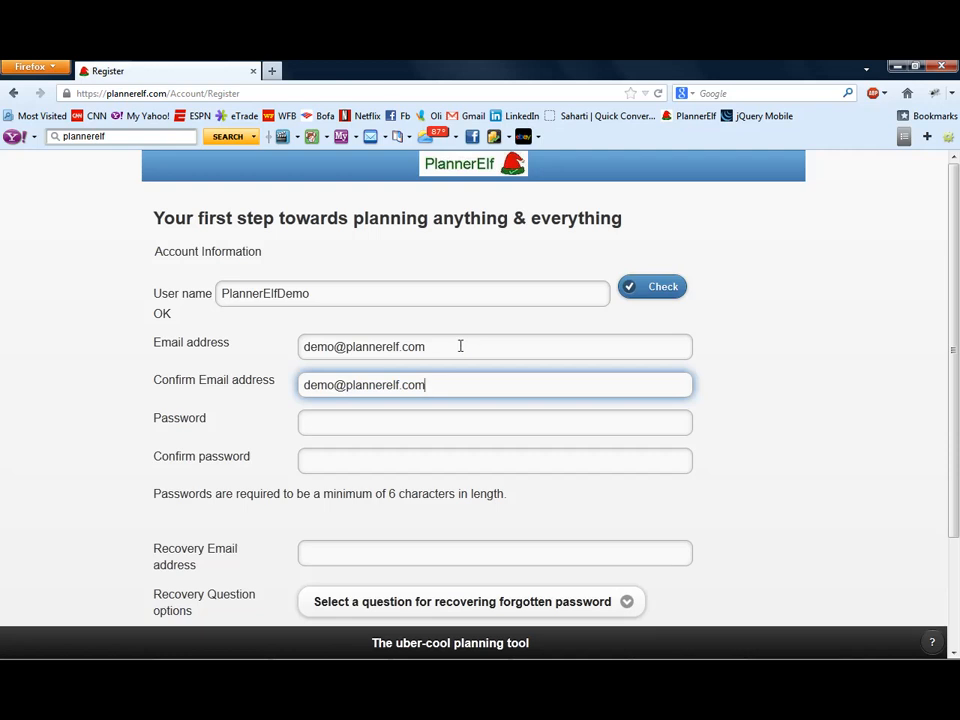
- Enter the account password and repeat it in the Confirm password field
left_click(386, 427)
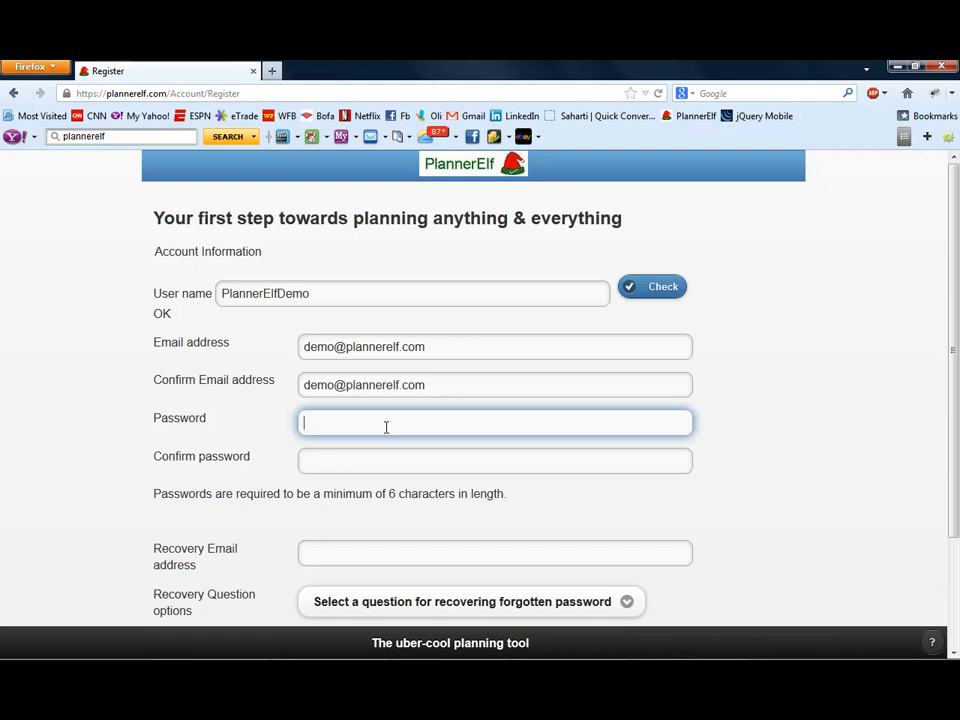
type("••••••••")
key("Tab")
type("••••••••")
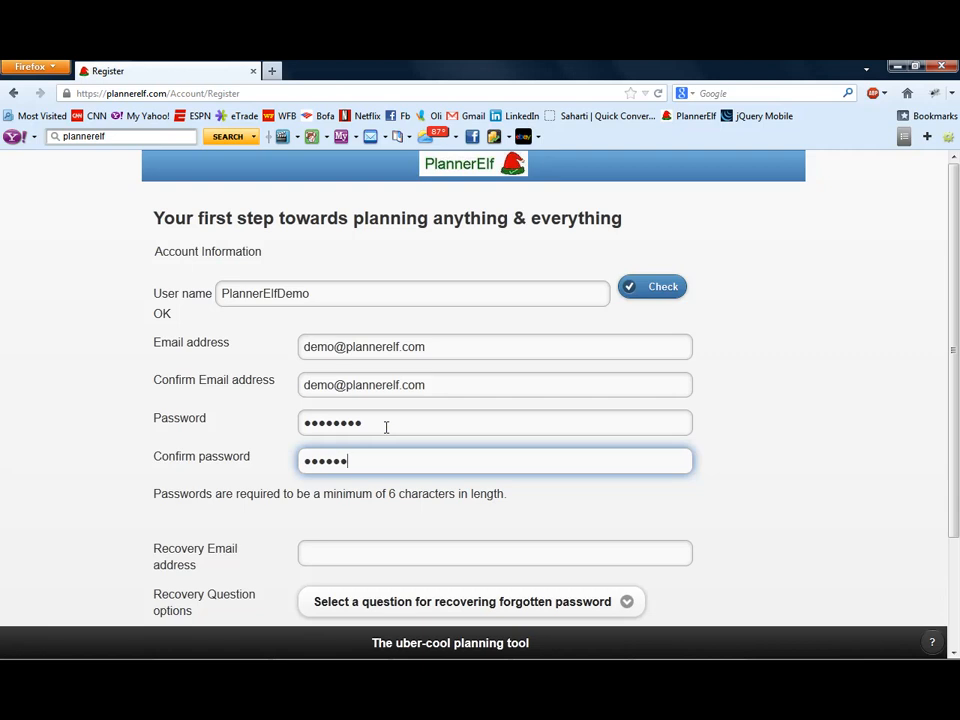
- Fill in the recovery email address in the registration form
left_click(403, 546)
scroll(640, 500, "down", 2)
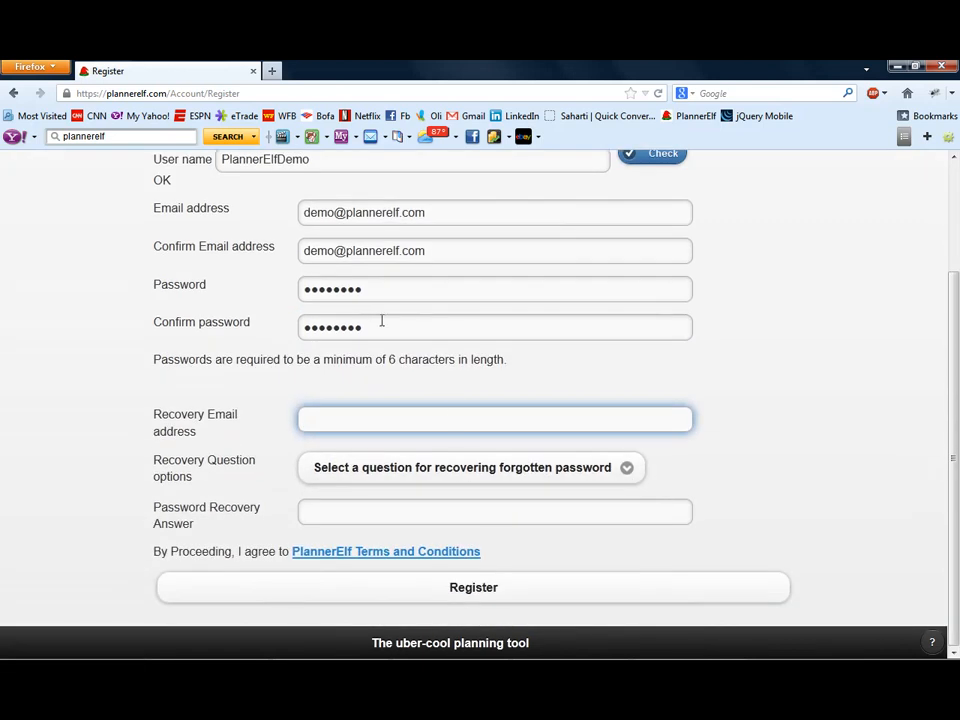
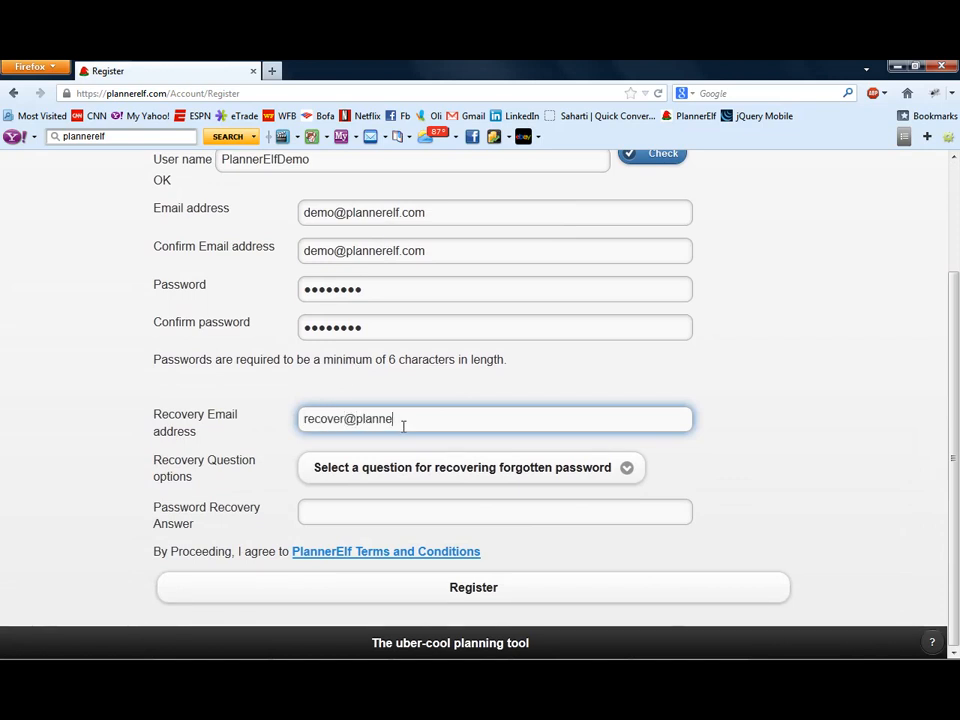
left_click(409, 419)
key("BackSpace")
key("BackSpace")
type("lf")
- Choose "What is the name of your first pet?" as the recovery question and enter the password recovery answer
left_click(553, 482)
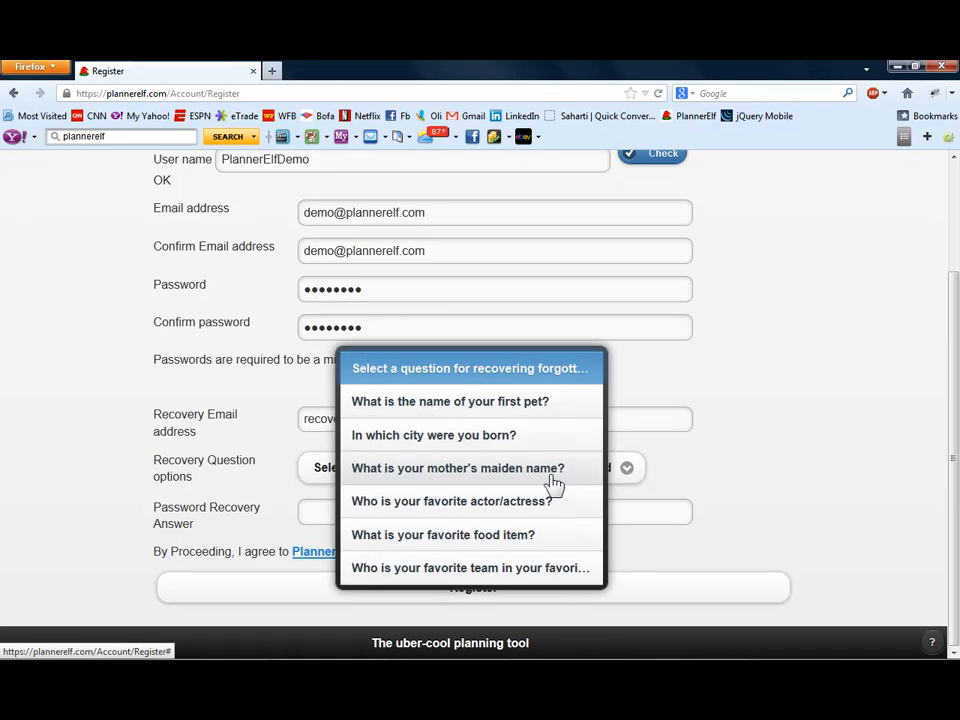
left_click(536, 404)
left_click(371, 515)
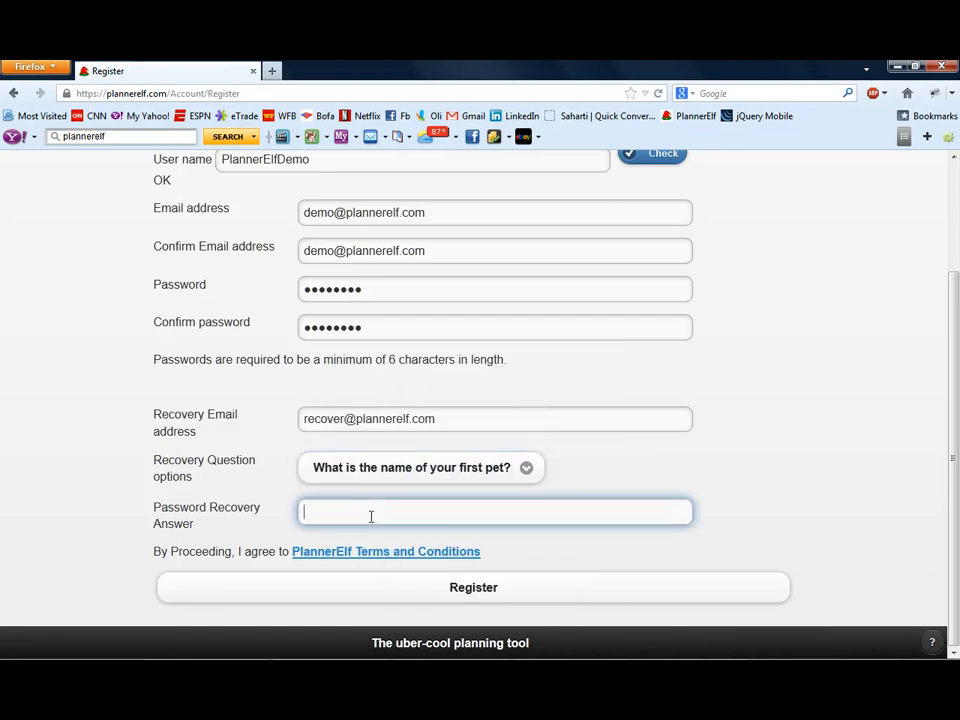
- Submit the completed registration and close the confirmation page
left_click_drag(339, 161, 189, 189)
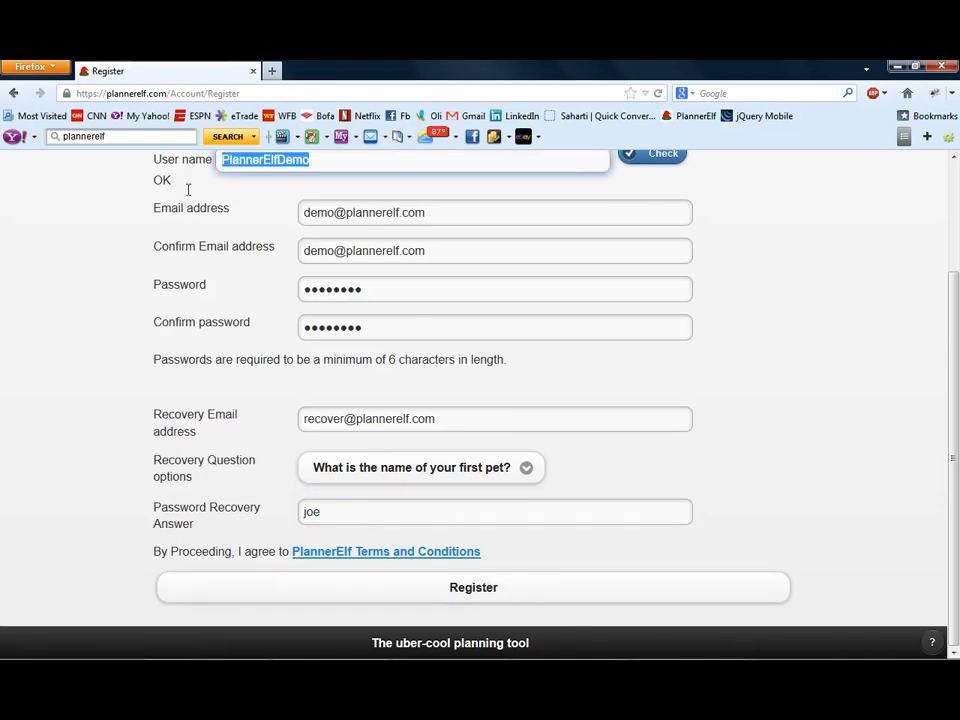
left_click(527, 592)
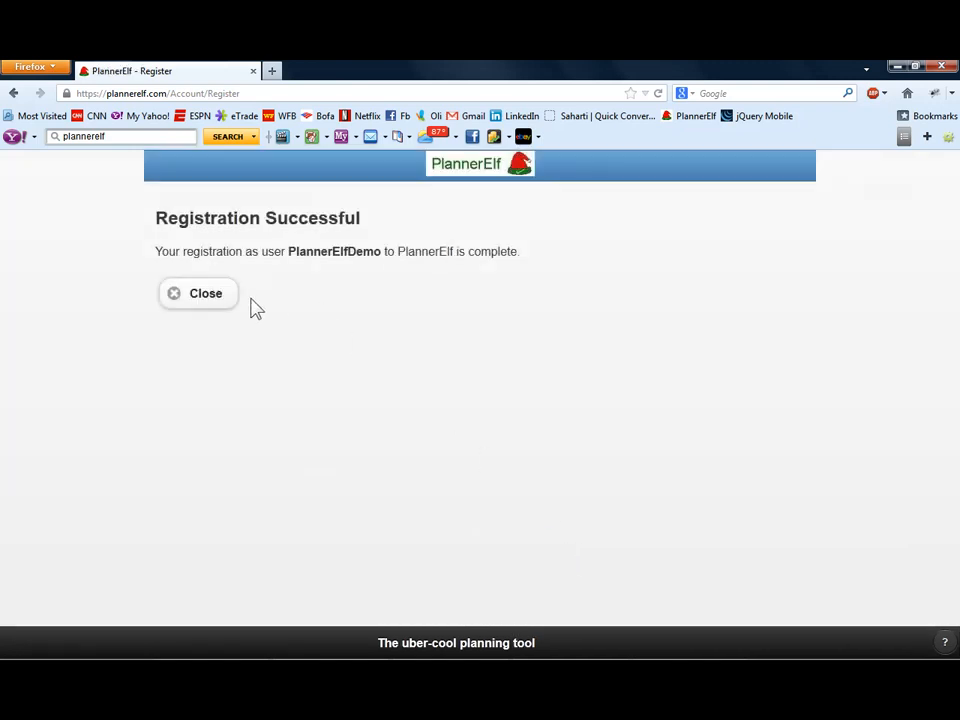
left_click(199, 301)
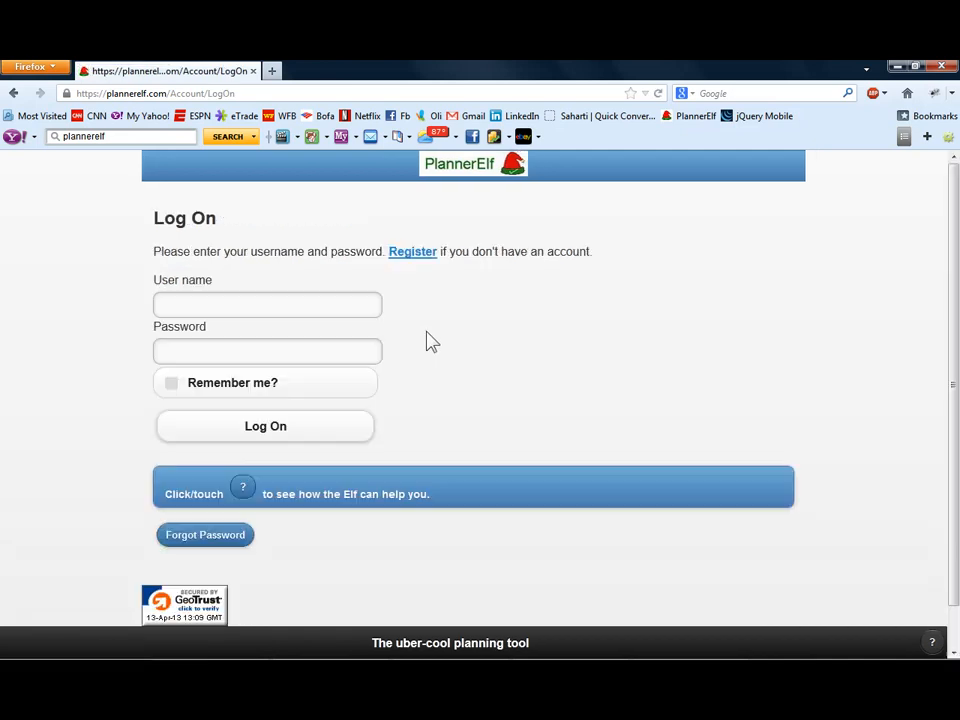
- Log on as PlannerElfDemo with the account password, leaving Remember me unchecked
left_click(236, 303)
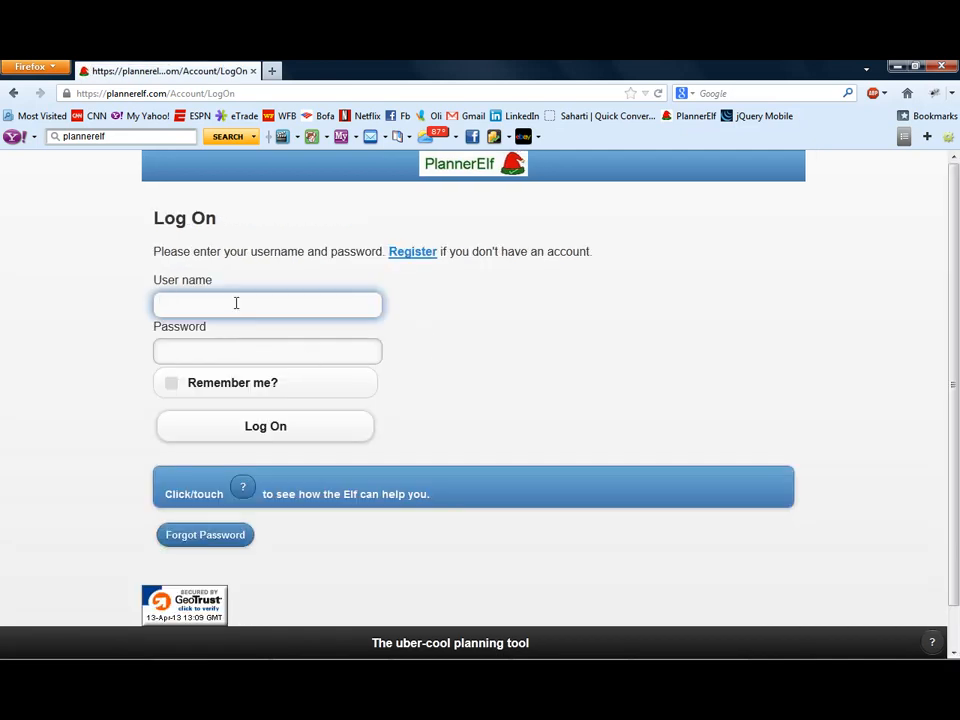
type("PlannerElfDemo")
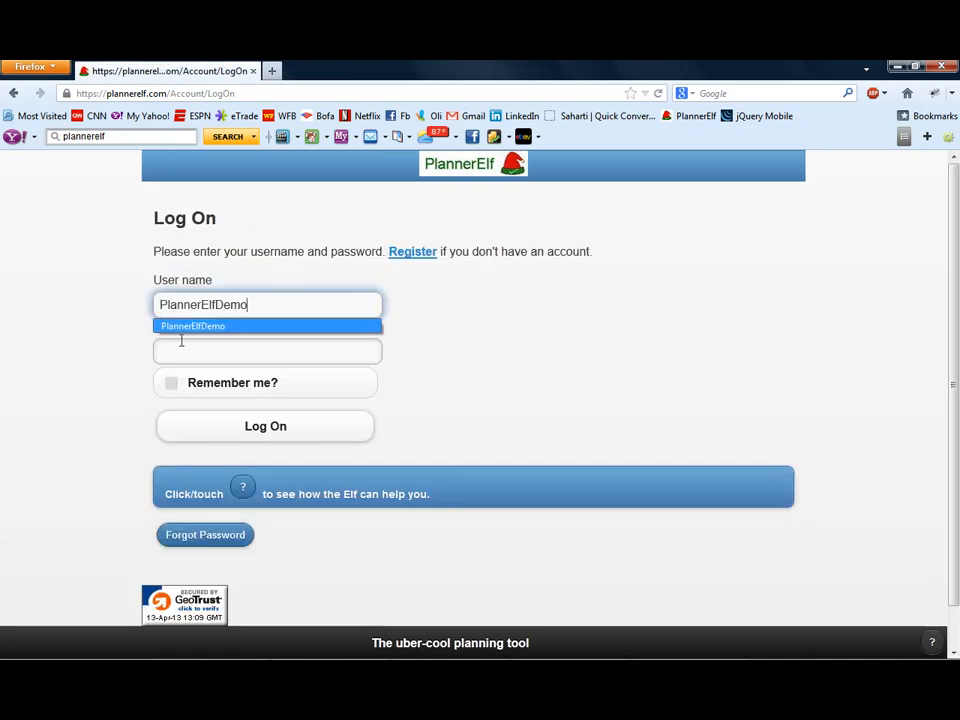
left_click(206, 349)
type("********")
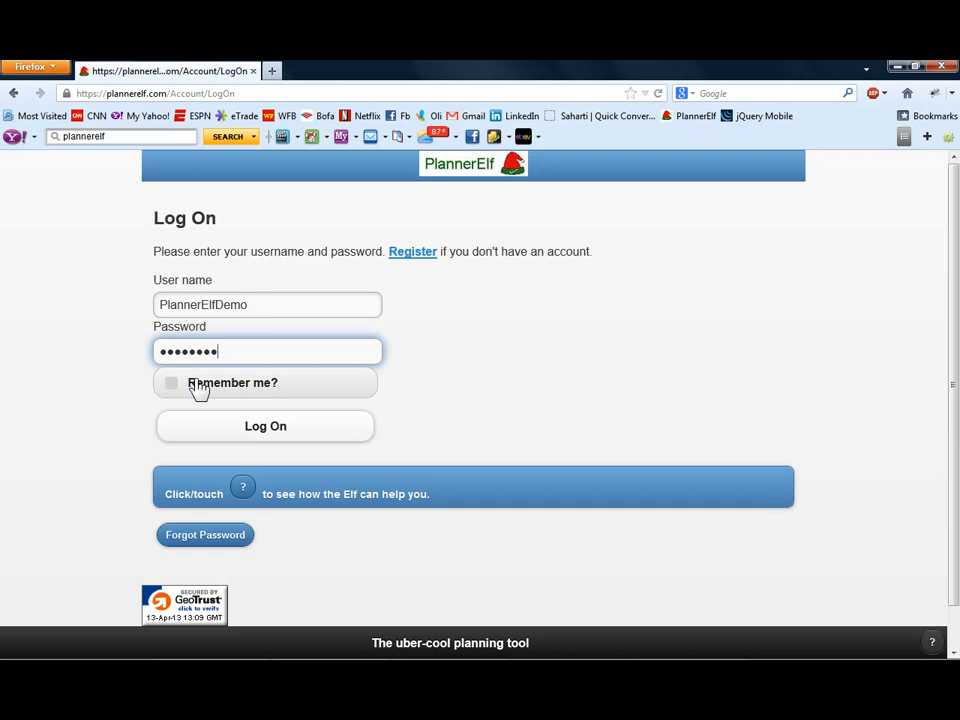
left_click(286, 430)
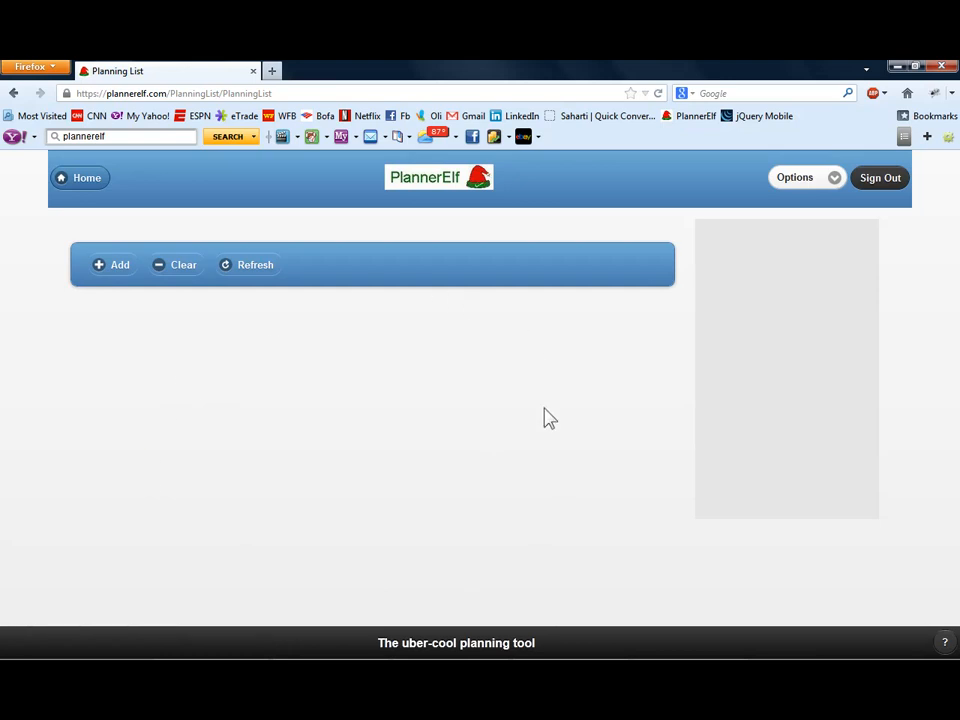
- Start adding root-level items and enter "Shopping Lists", "Event Planning" and "Swim Meets" as the first three
left_click(103, 272)
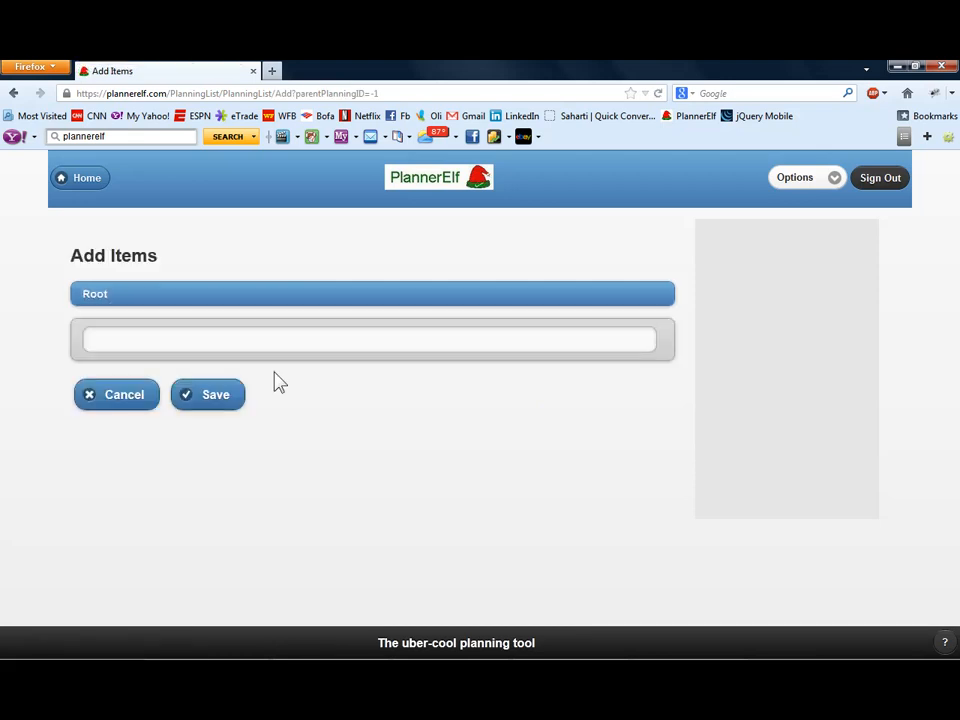
left_click(250, 348)
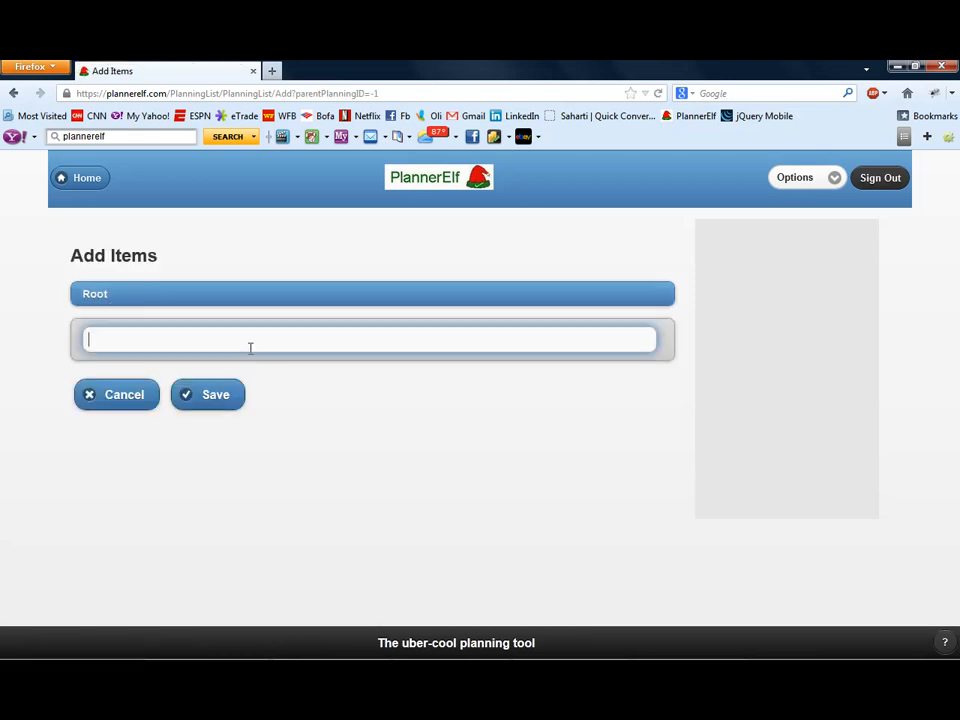
type("Shopping Lis")
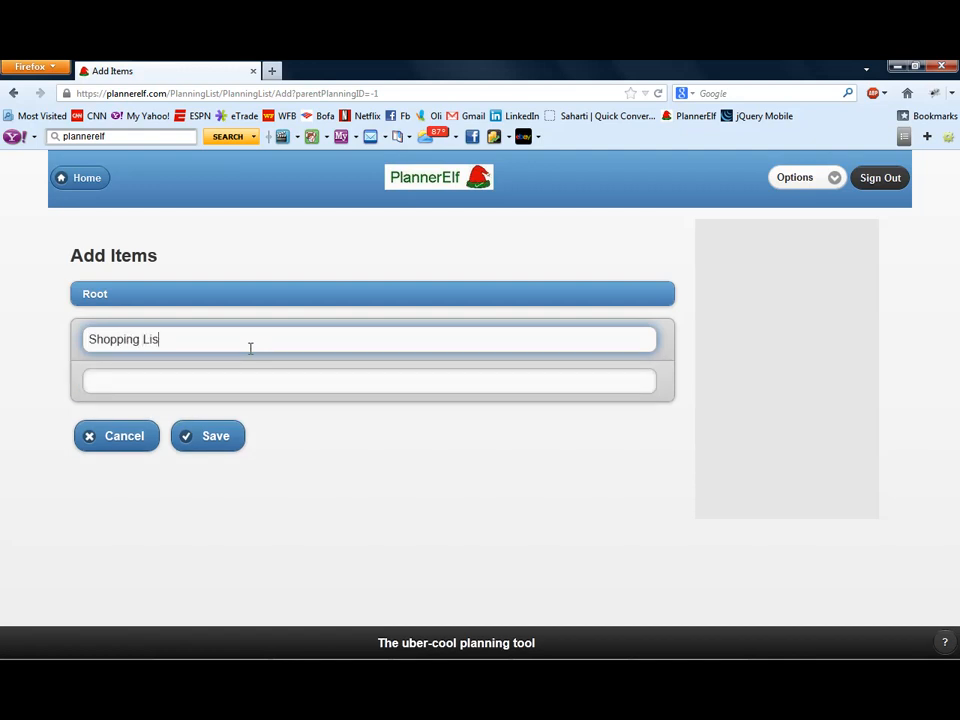
type("ts")
key("Tab")
type("E")
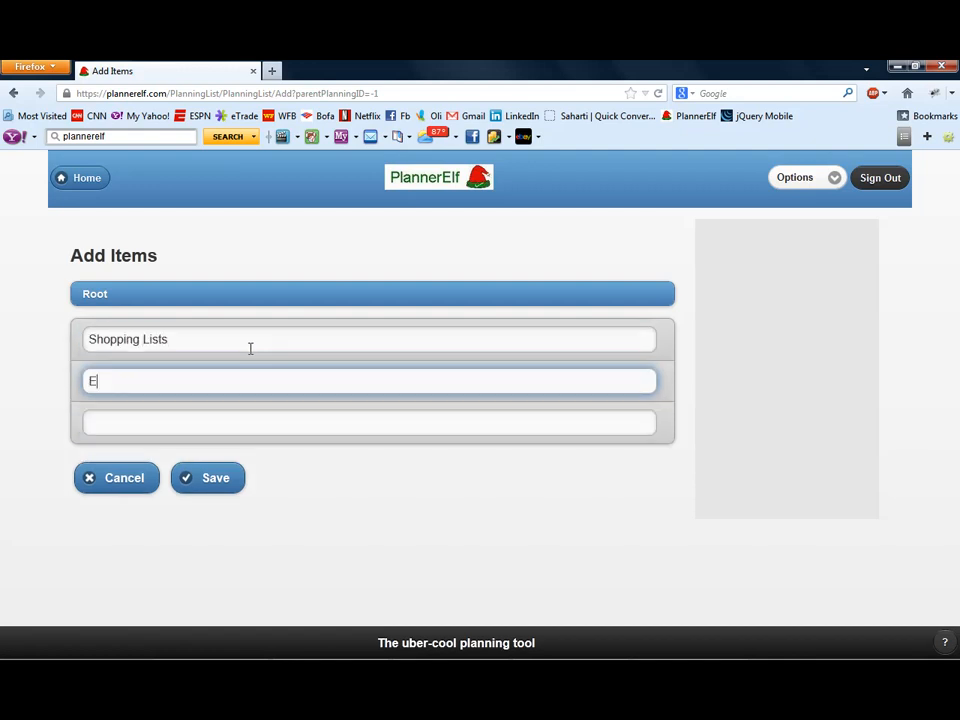
type("vent Planning")
key("Tab")
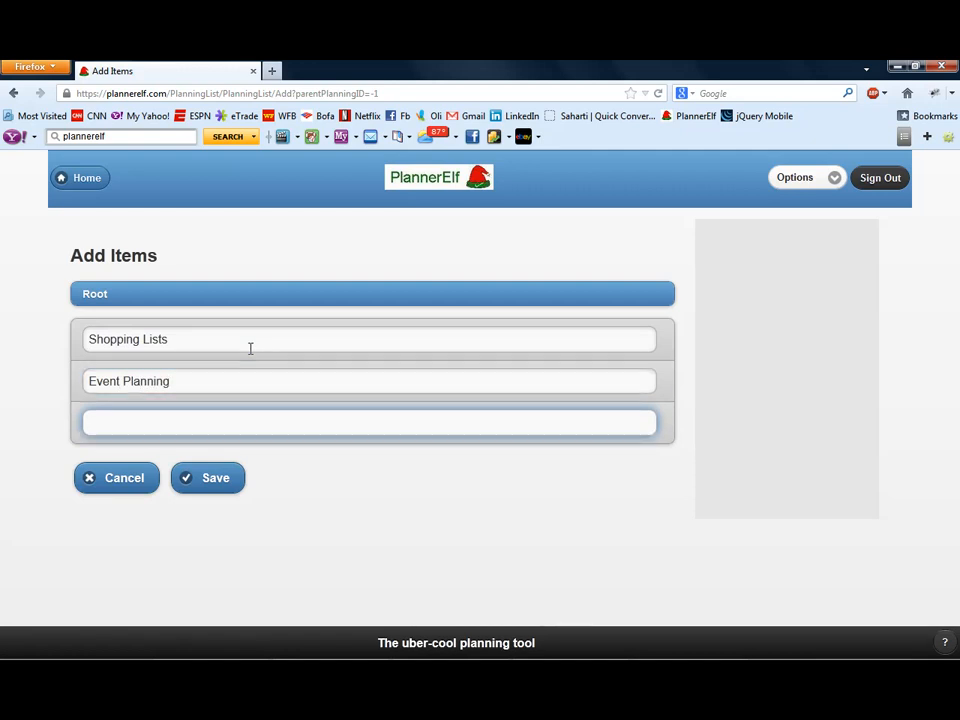
type("Swim ")
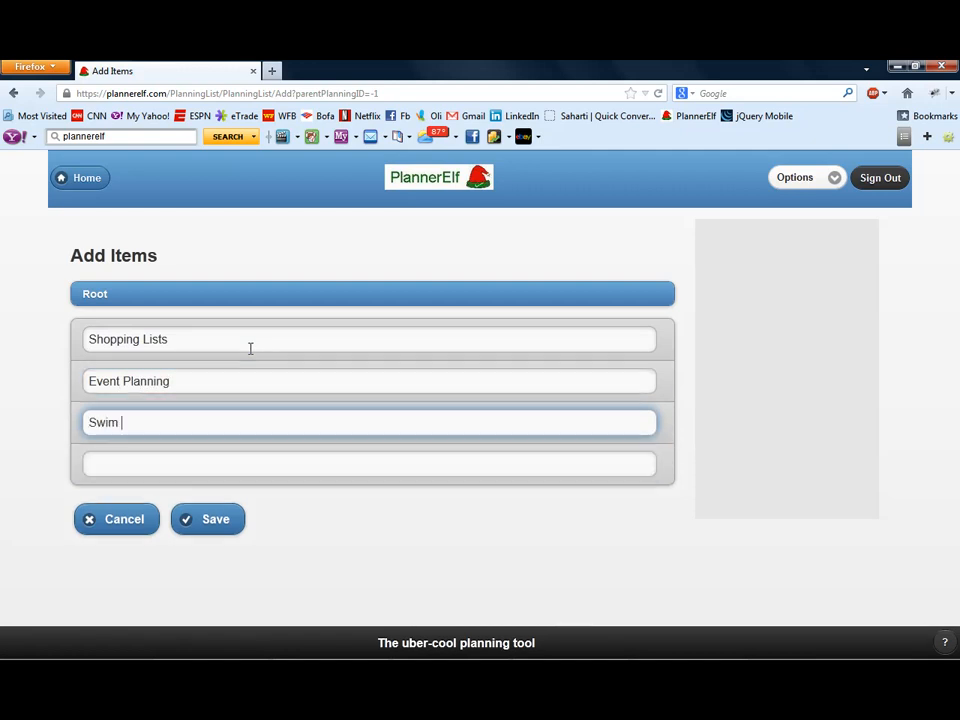
type("Meets")
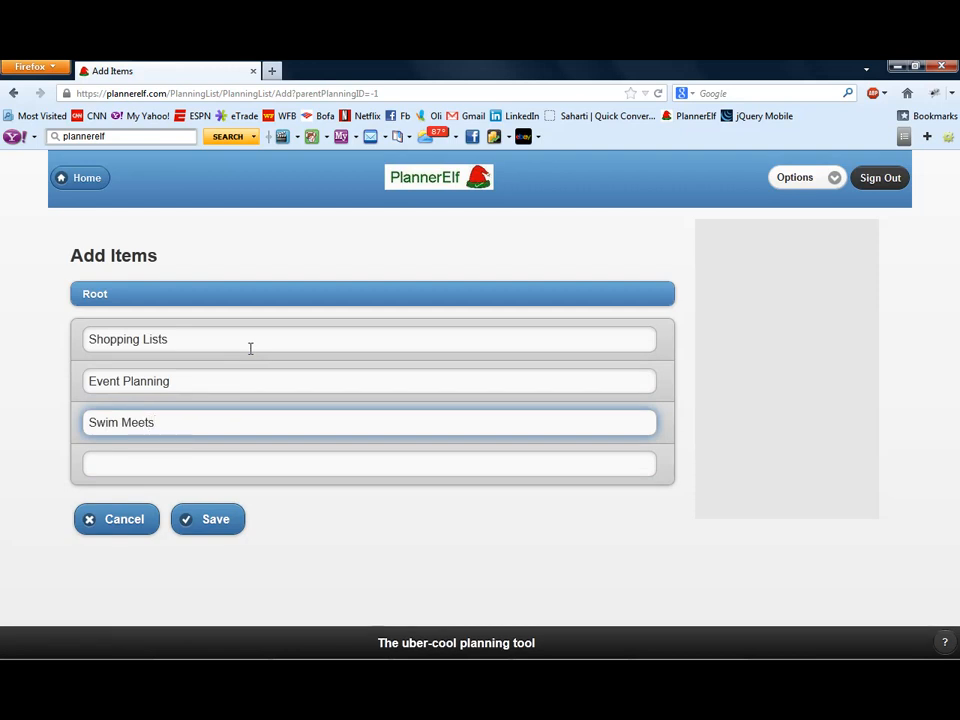
- Enter "Todo" and "Household chores" as the fourth and fifth root items and save the new items
left_click(231, 463)
type("Todo")
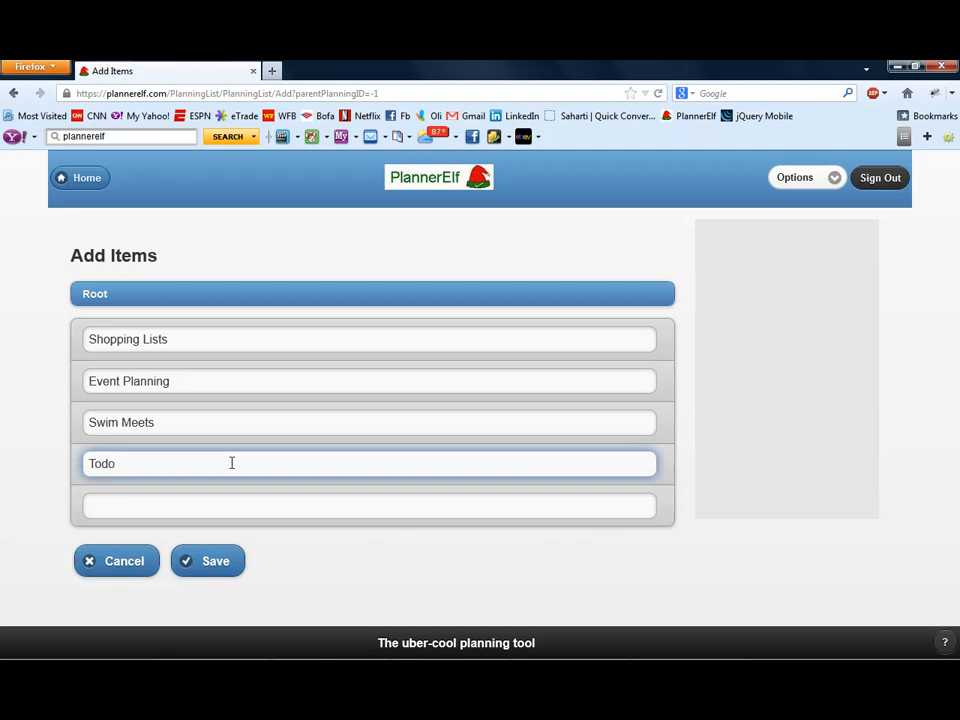
key("Tab")
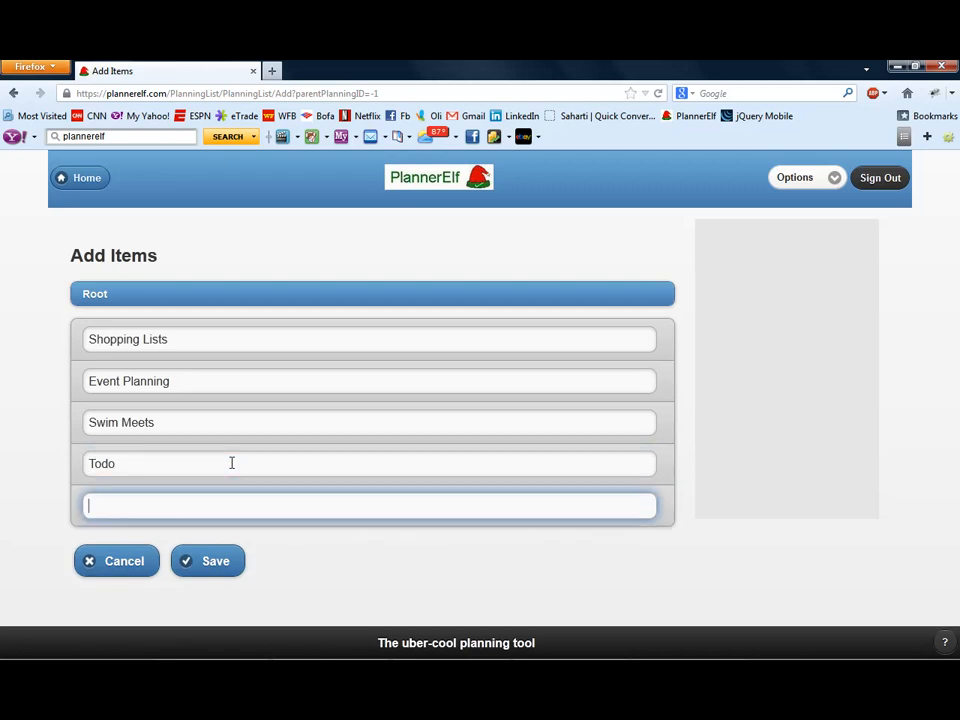
type("House")
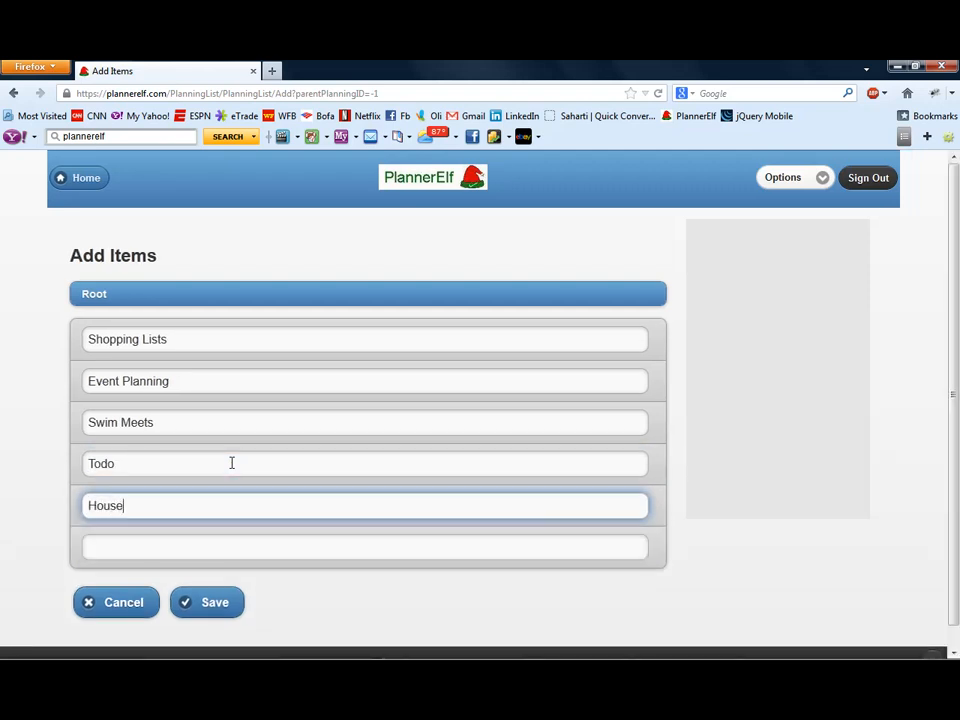
type("hold chores")
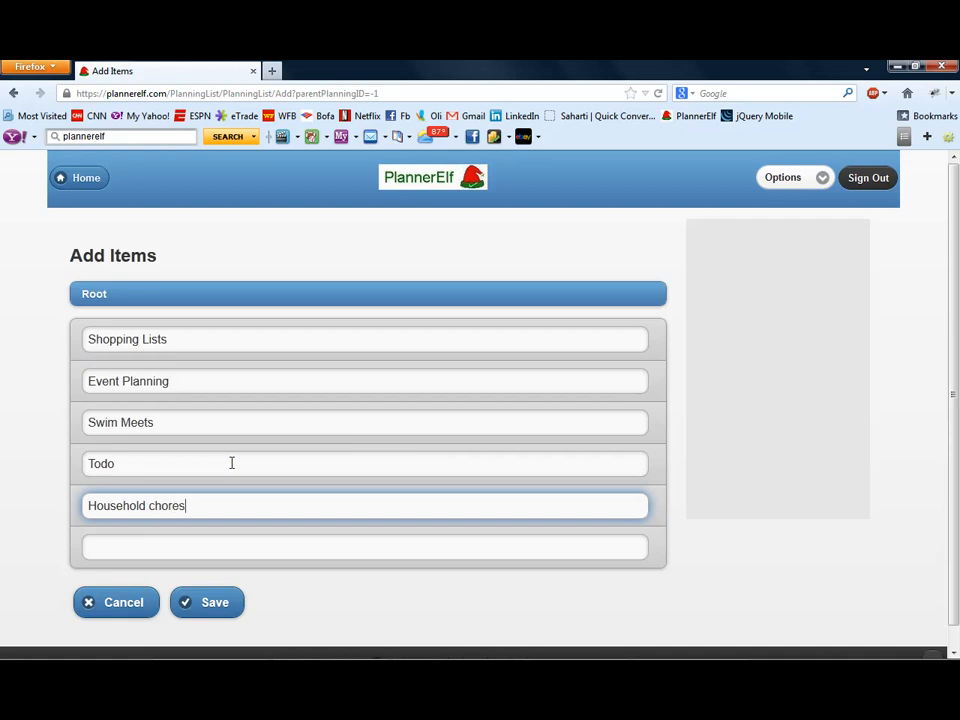
left_click(210, 612)
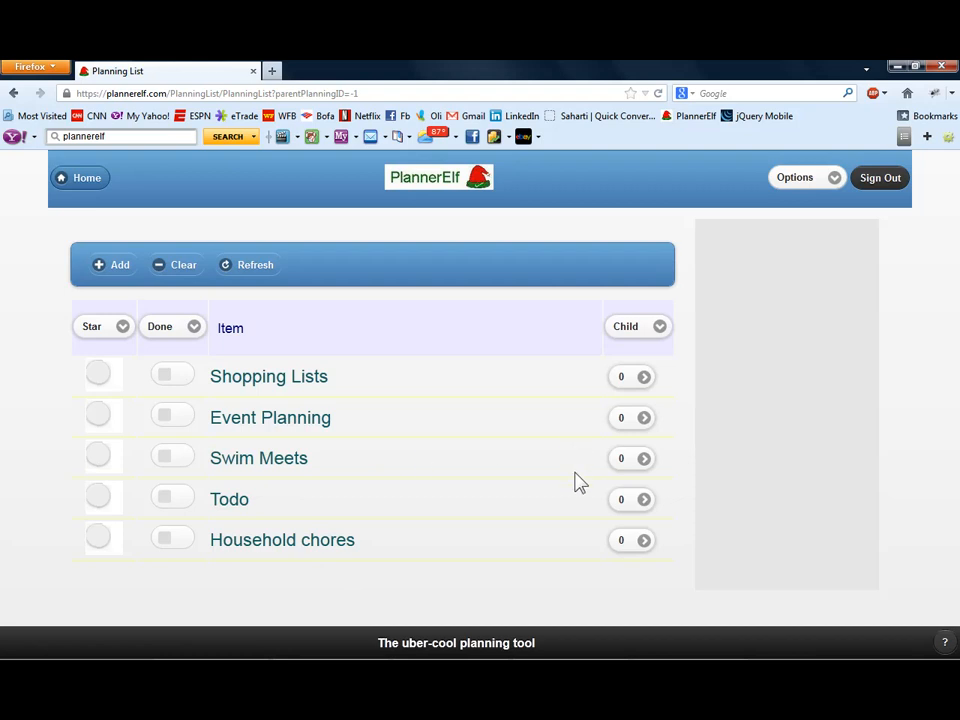
- Move the Todo item up one position, above Swim Meets, and save the new order
left_click(283, 512)
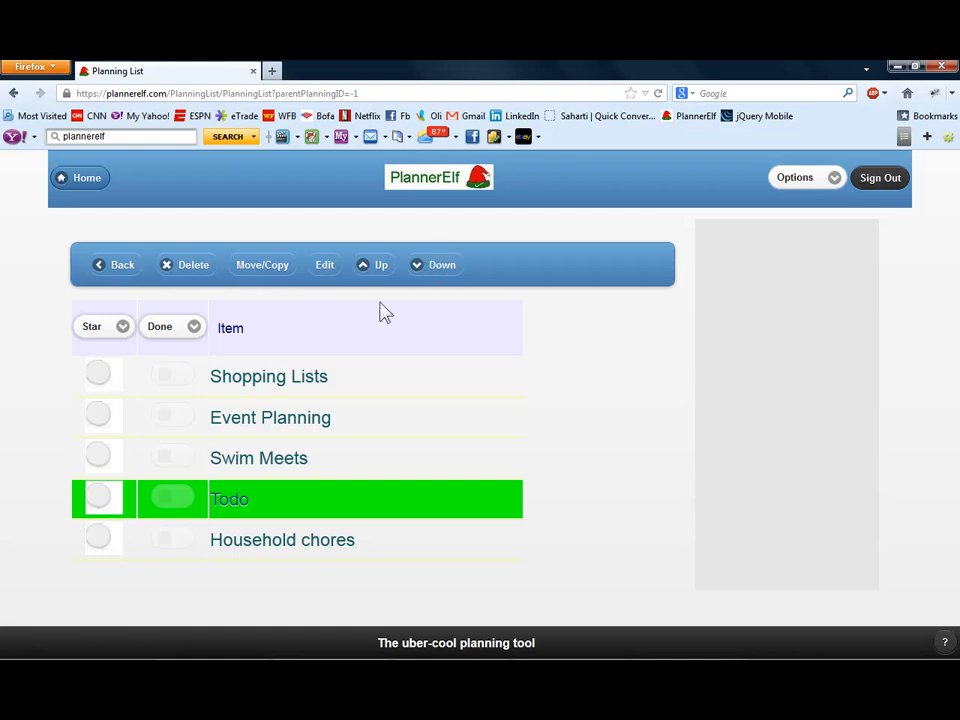
left_click(376, 265)
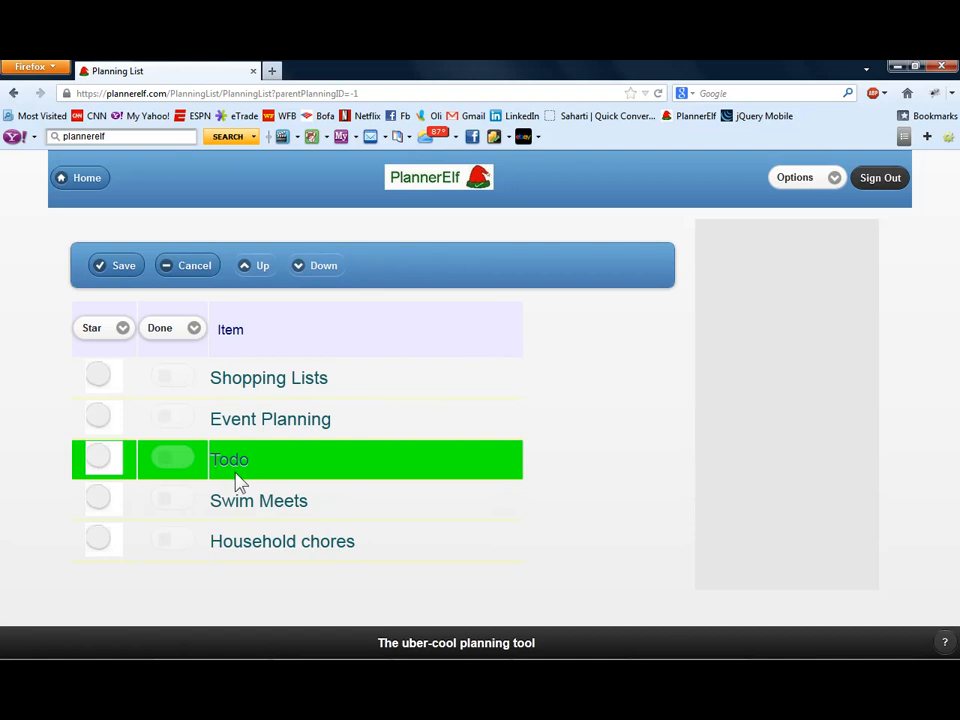
left_click(121, 270)
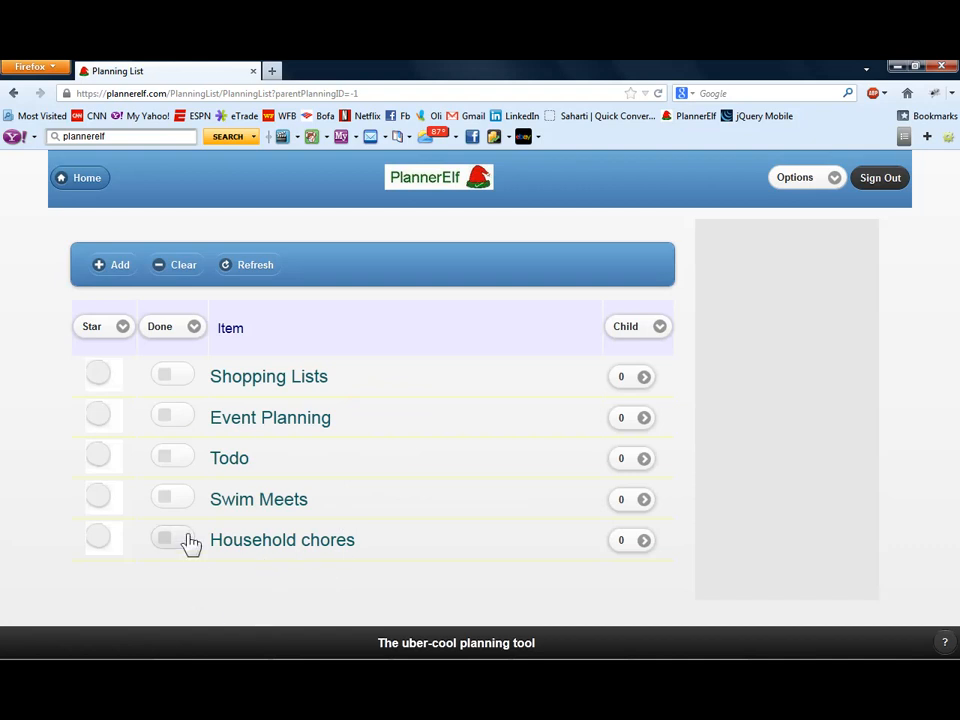
- Open the Todo item for editing and change its name to "To-do"
left_click(257, 466)
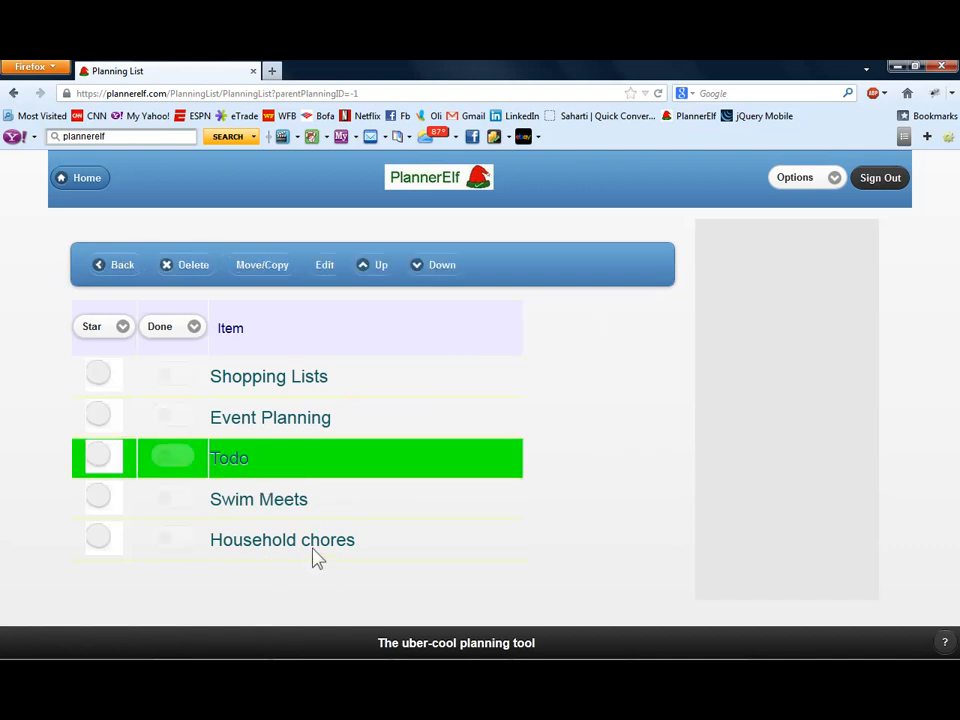
left_click(323, 281)
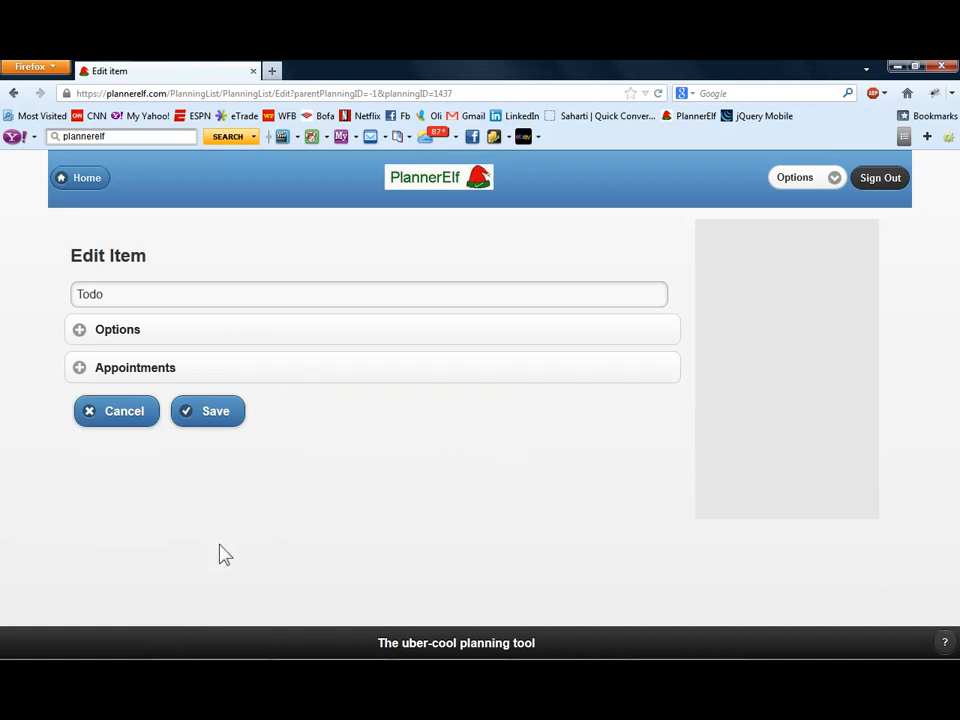
left_click(91, 294)
type("-")
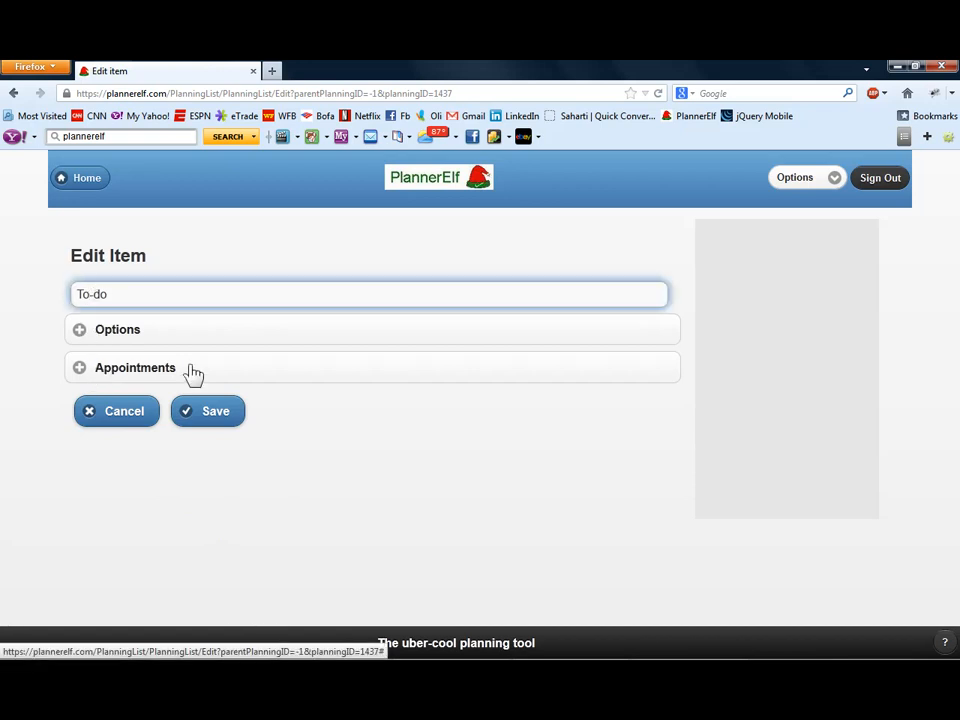
- Add the custom field titles "Comments" and "Priority" to the To-do item's options and save the item
left_click(81, 332)
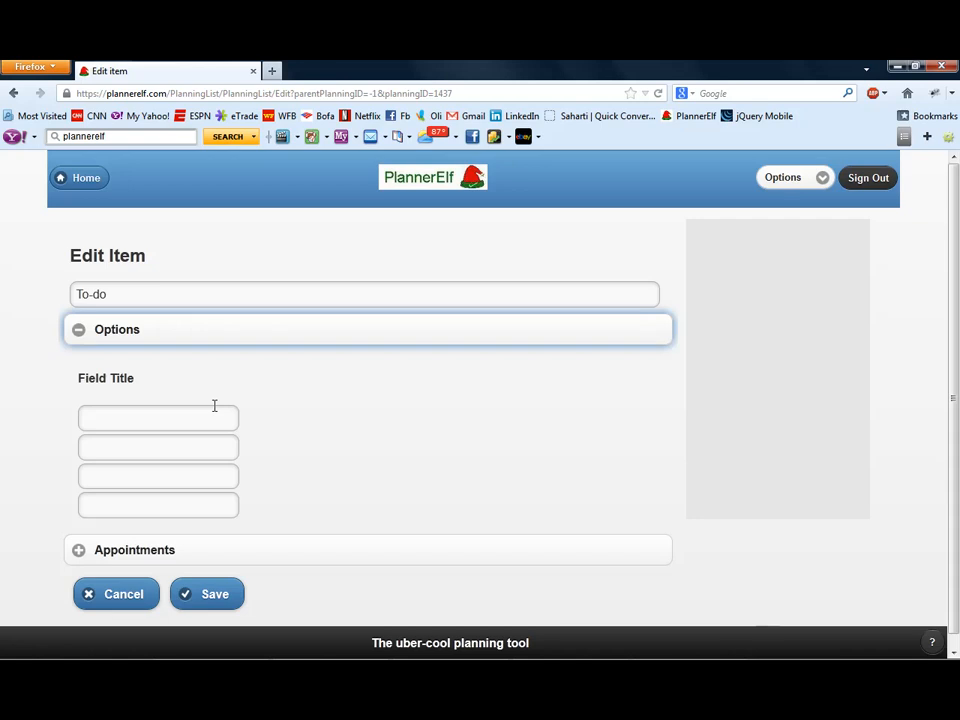
left_click(209, 411)
type("Comments")
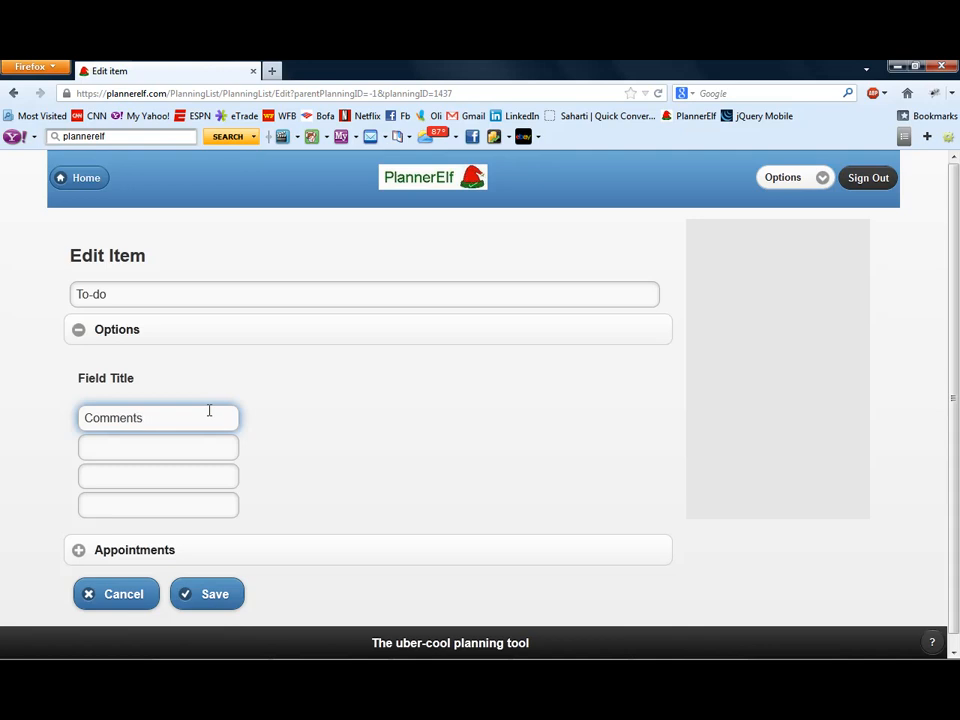
key("Tab")
type("Priority")
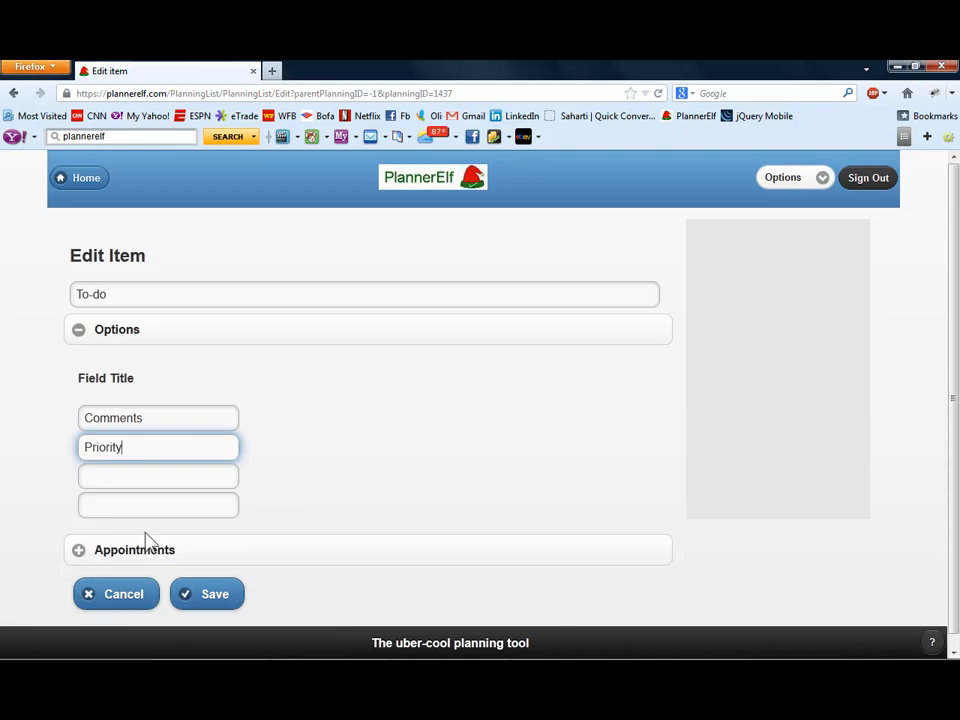
left_click(204, 600)
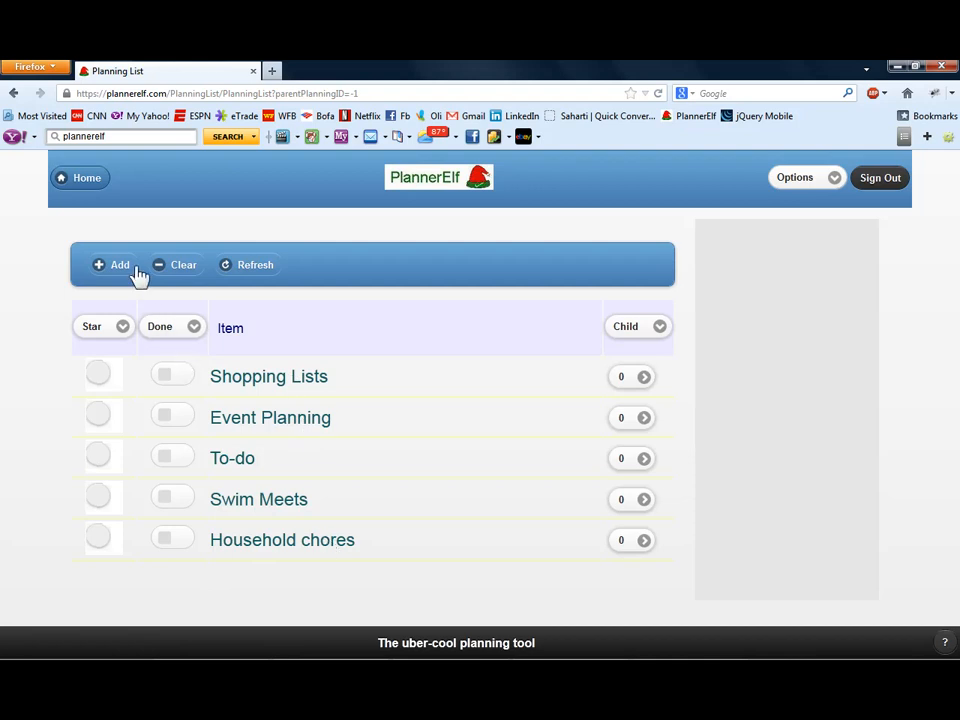
- Open the To-do item's child list and enter "Oil in car engine" as its first new item
left_click(302, 462)
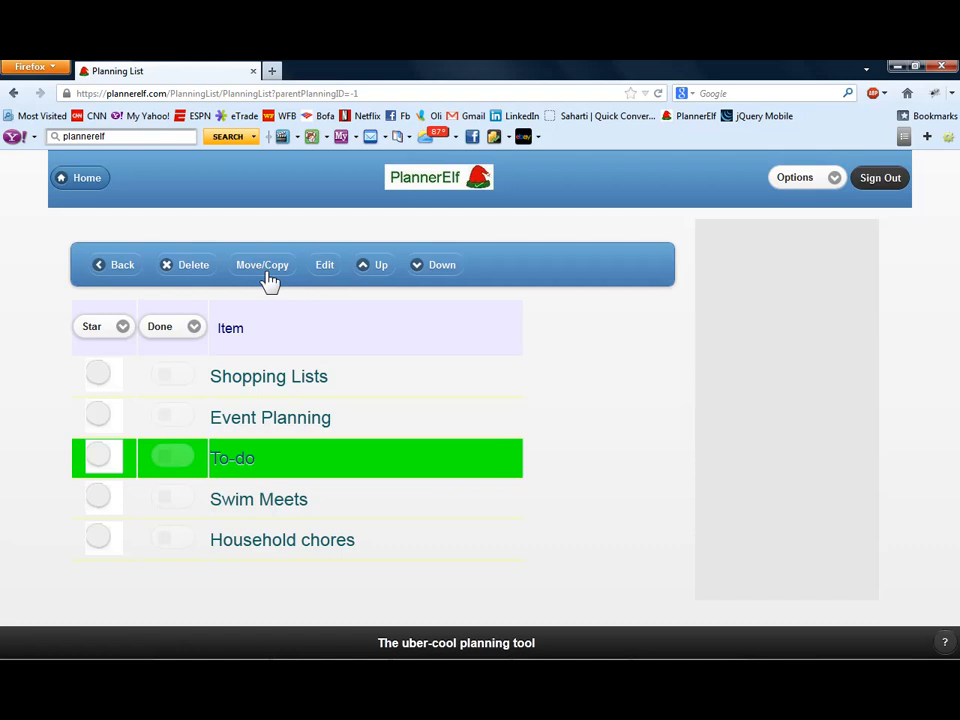
left_click(130, 272)
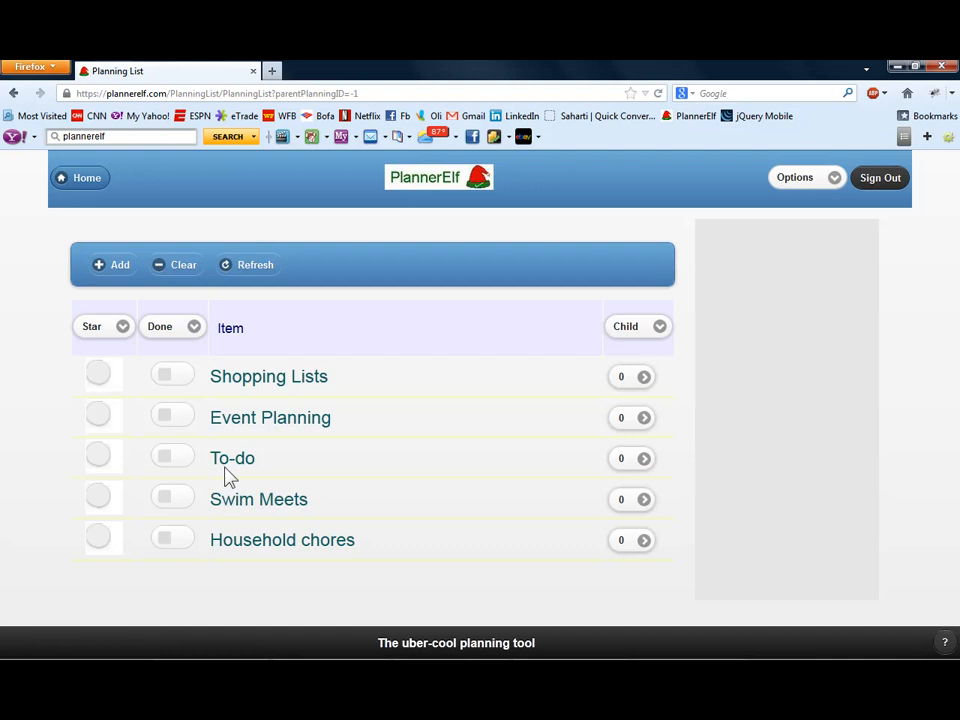
left_click(633, 462)
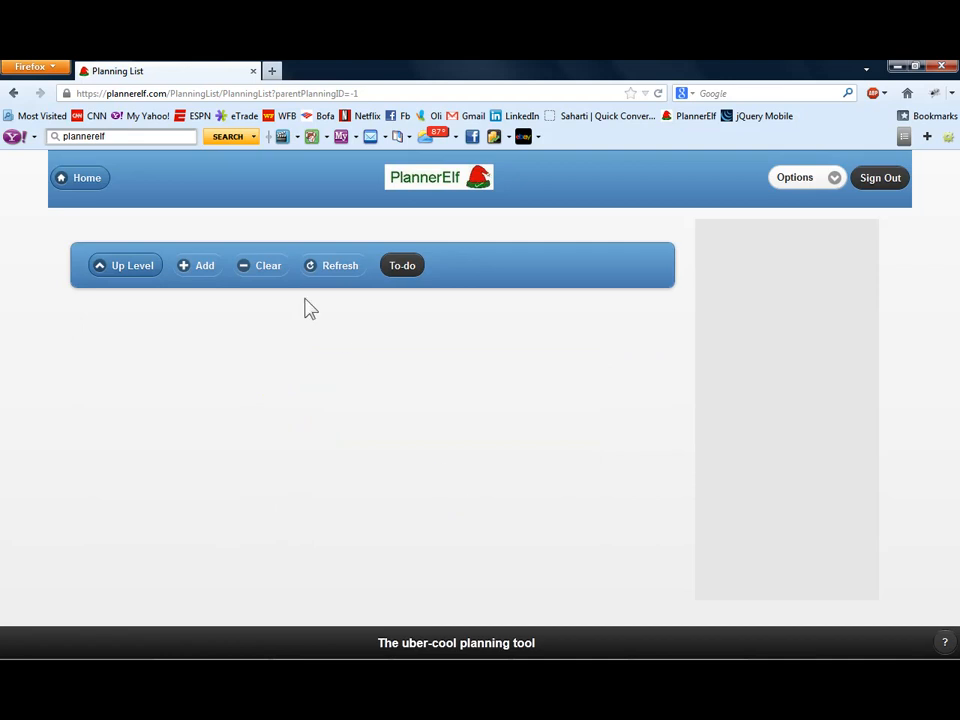
left_click(196, 268)
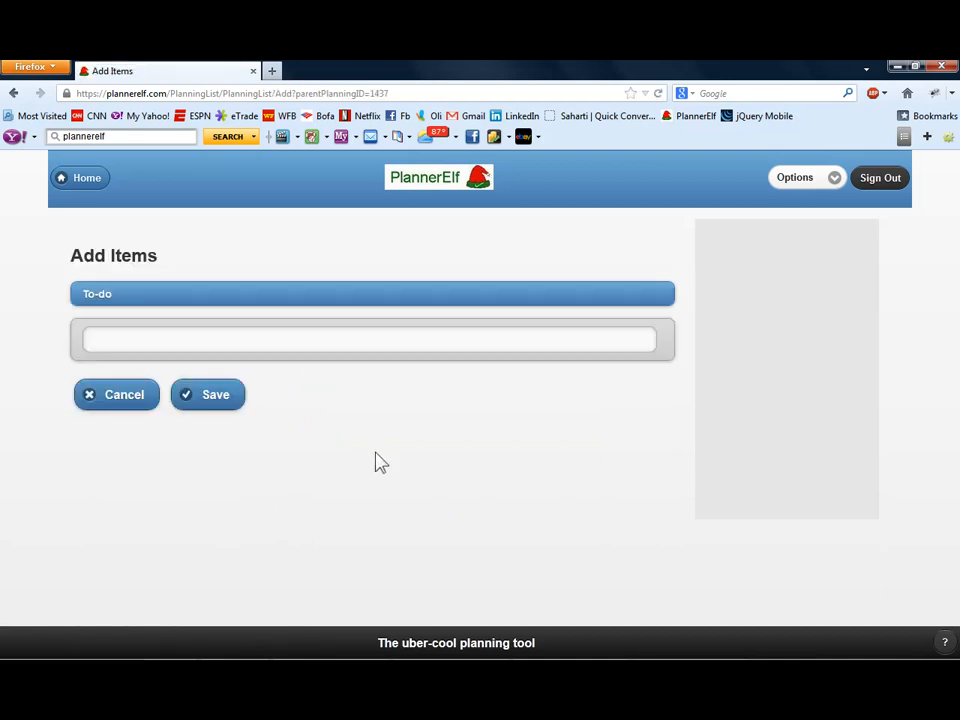
left_click(267, 334)
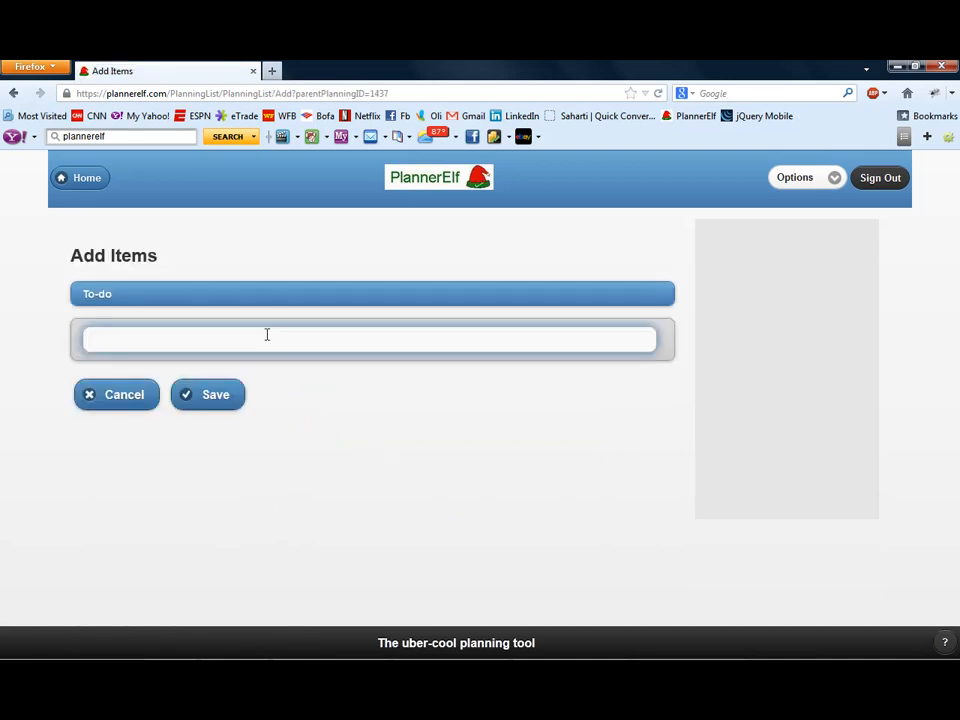
type("Oil in c")
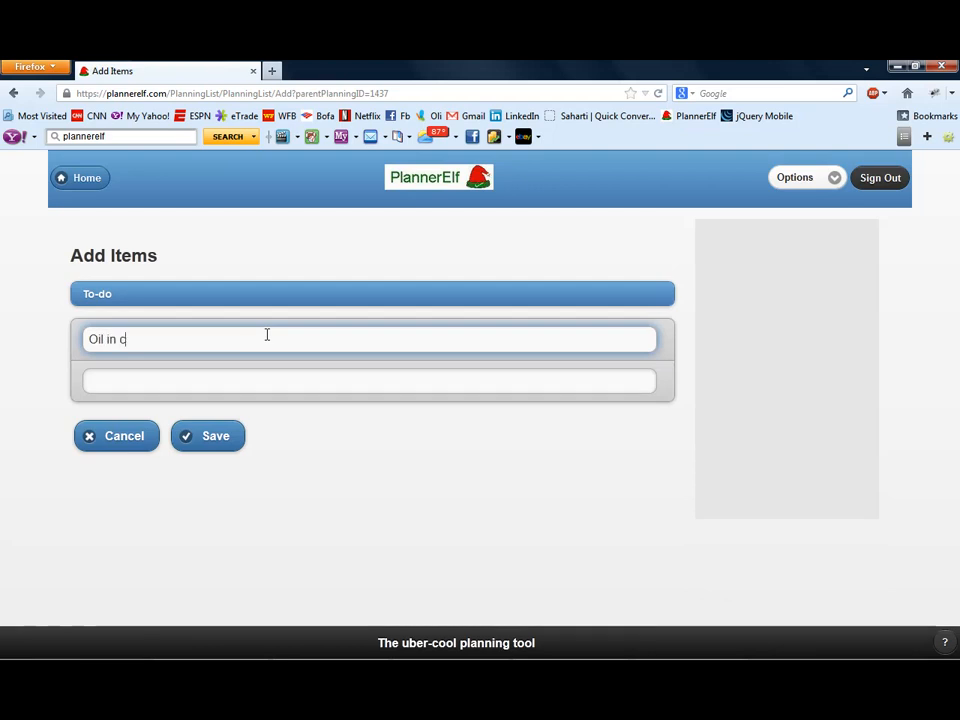
type("ar engine")
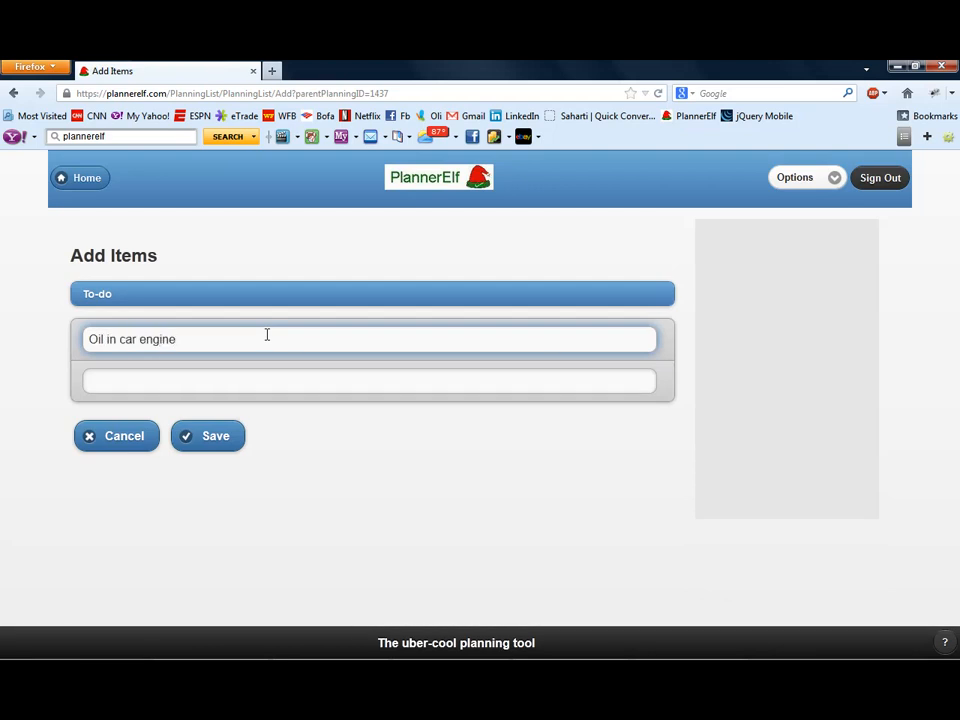
- Enter a second To-do item reading "Call" followed by the contact's first name
left_click(208, 386)
type("Call som")
key("BackSpace")
key("BackSpace")
key("BackSpace")
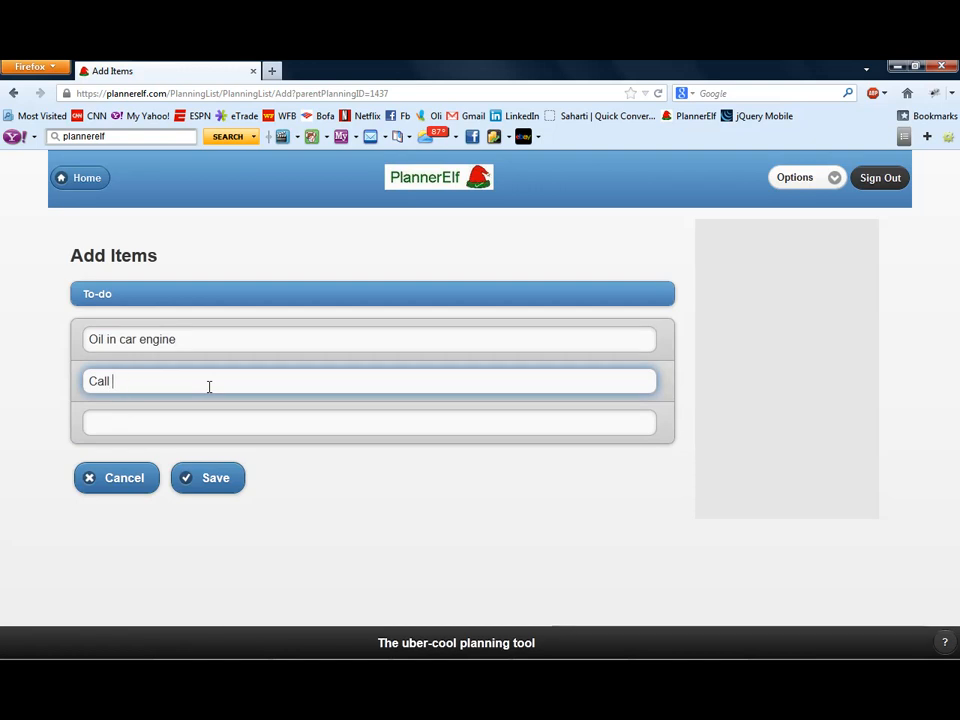
type("Jane")
- Enter "Vacuum the rug" and "Plan for vacation" as the third and fourth To-do items and save them all
left_click(219, 428)
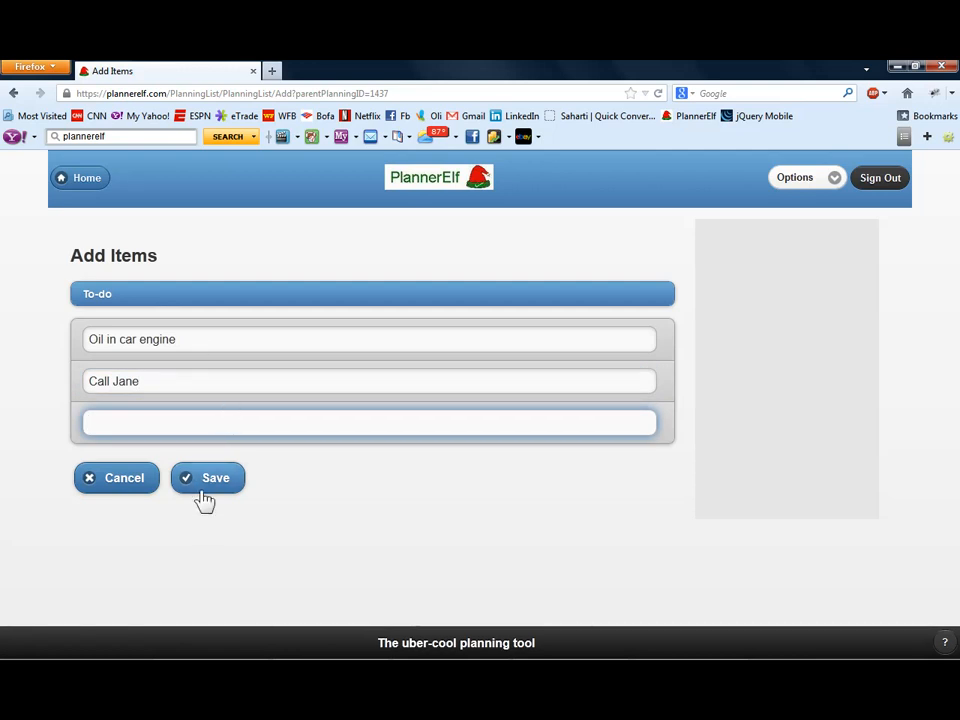
type("V")
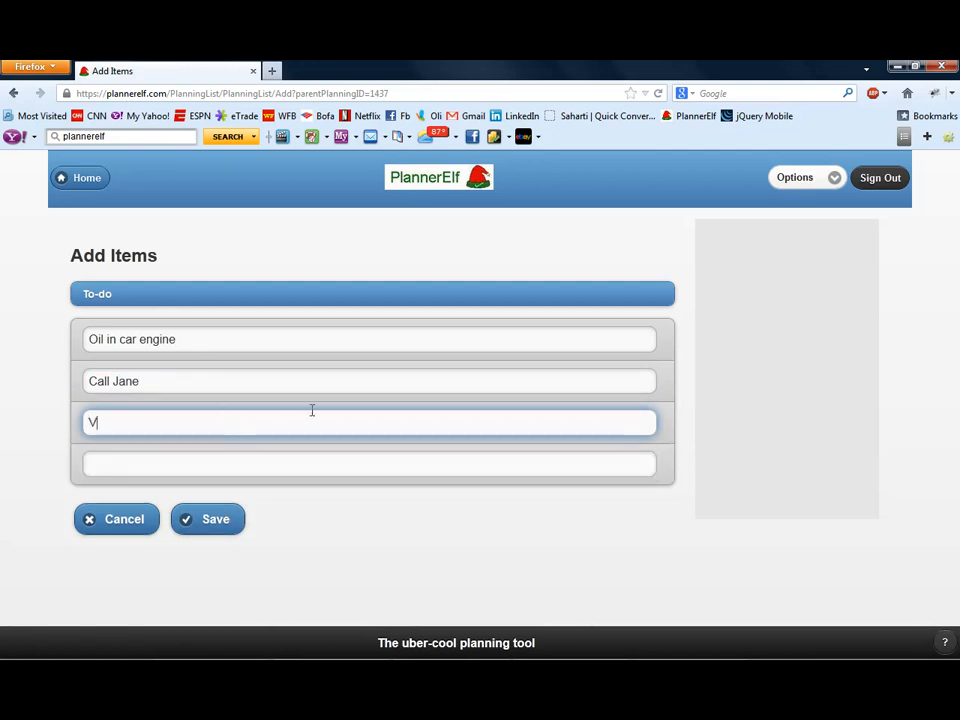
type("acuum the rug")
key("Tab")
type("Plan")
type("for vacation")
left_click(226, 560)
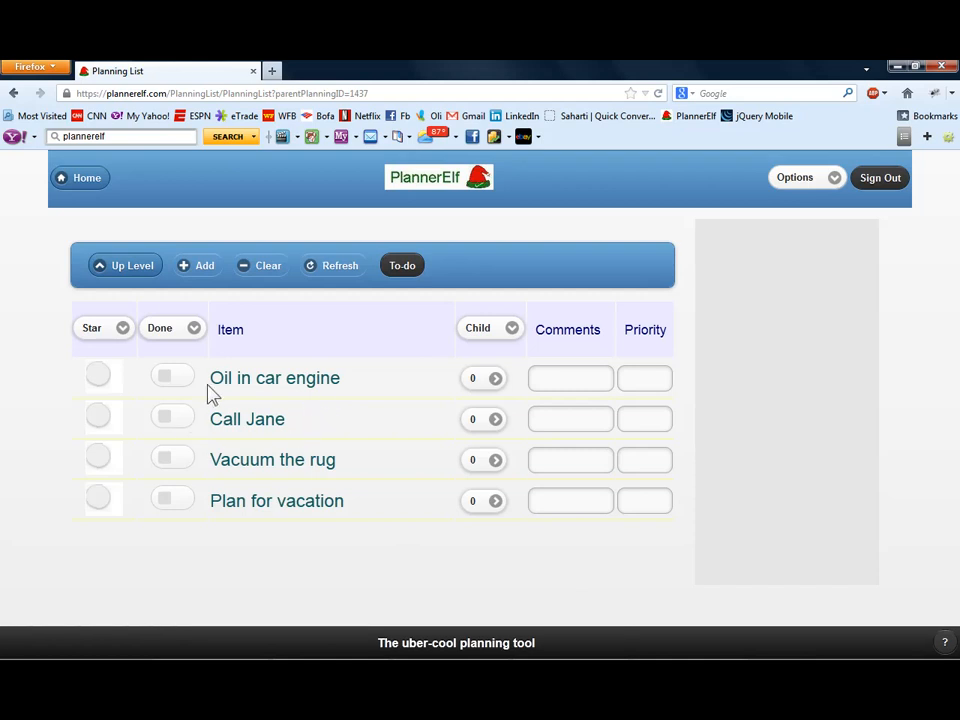
- Mark "Oil in car engine" and the phone call item below it as done and save the changes
left_click(160, 424)
left_click(168, 378)
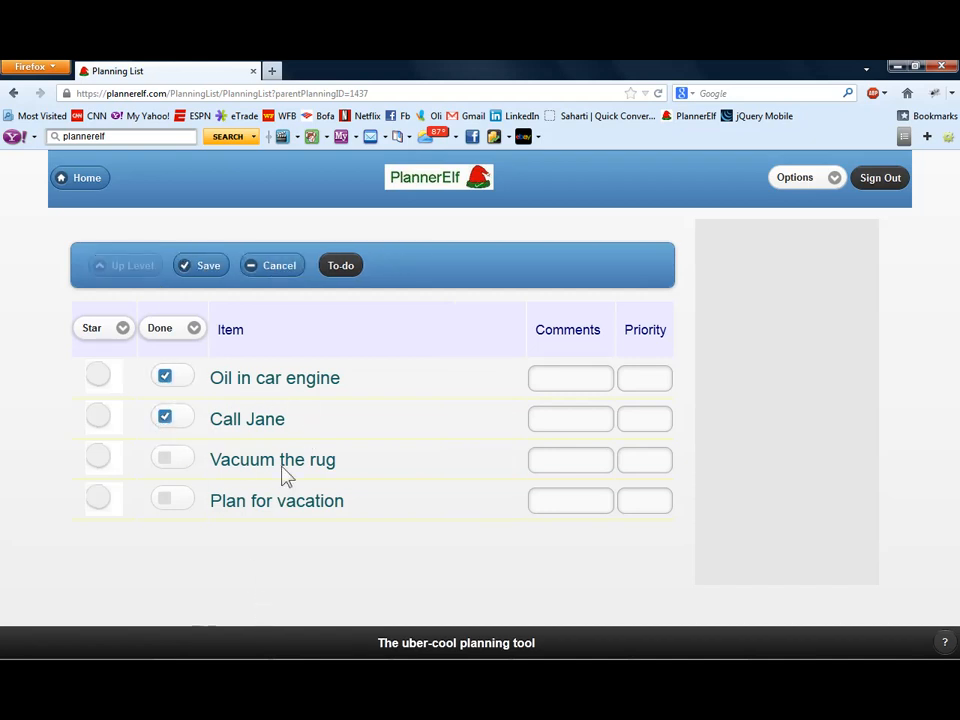
left_click(206, 268)
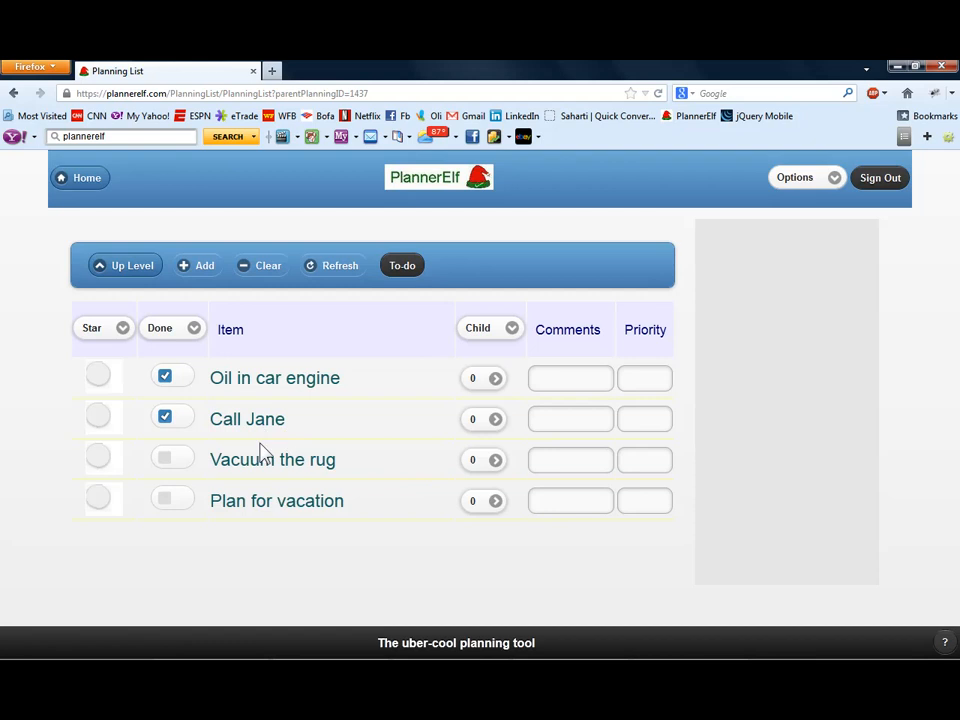
- Filter the To-do list to show only items not done and open "Plan for vacation" for editing
left_click(163, 333)
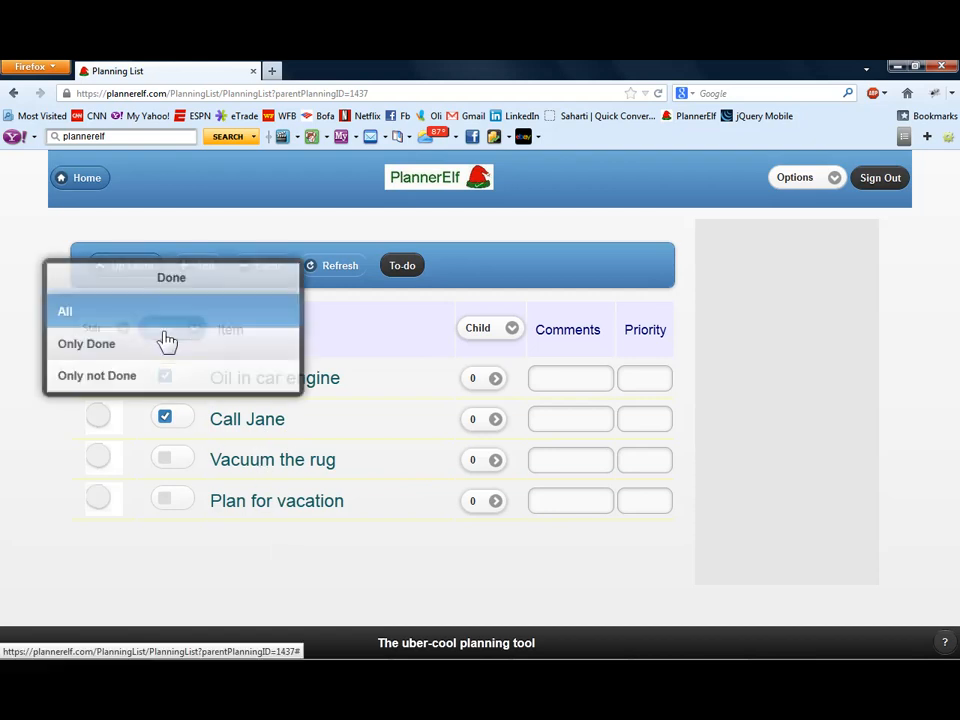
left_click(62, 380)
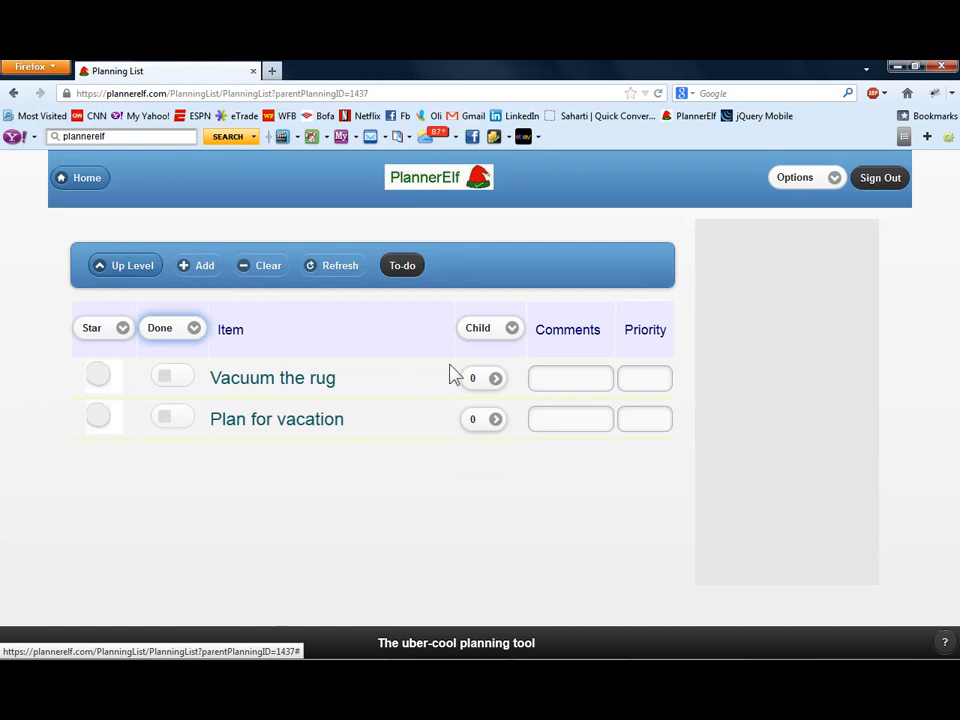
left_click(312, 428)
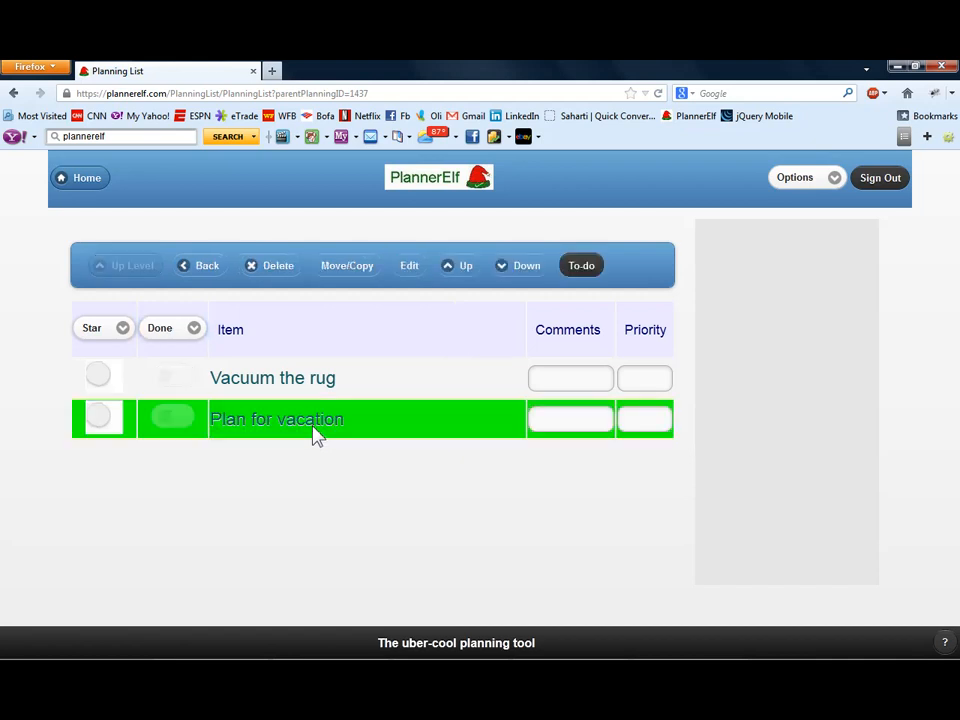
left_click(406, 266)
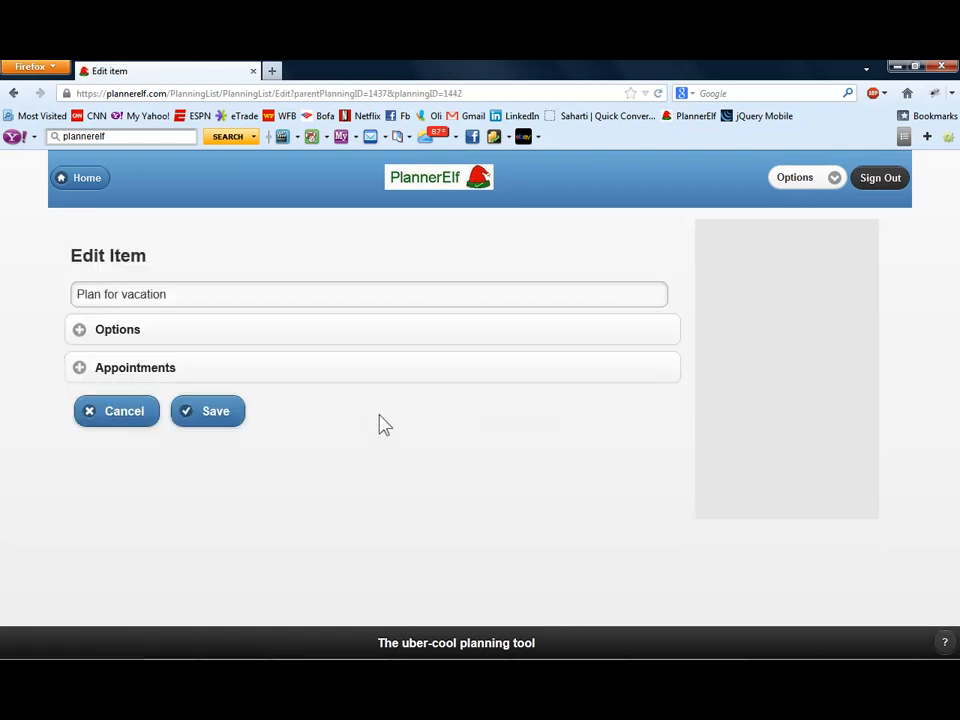
- Give the item a Fixed appointment with the start date 04/15/2013
left_click(85, 372)
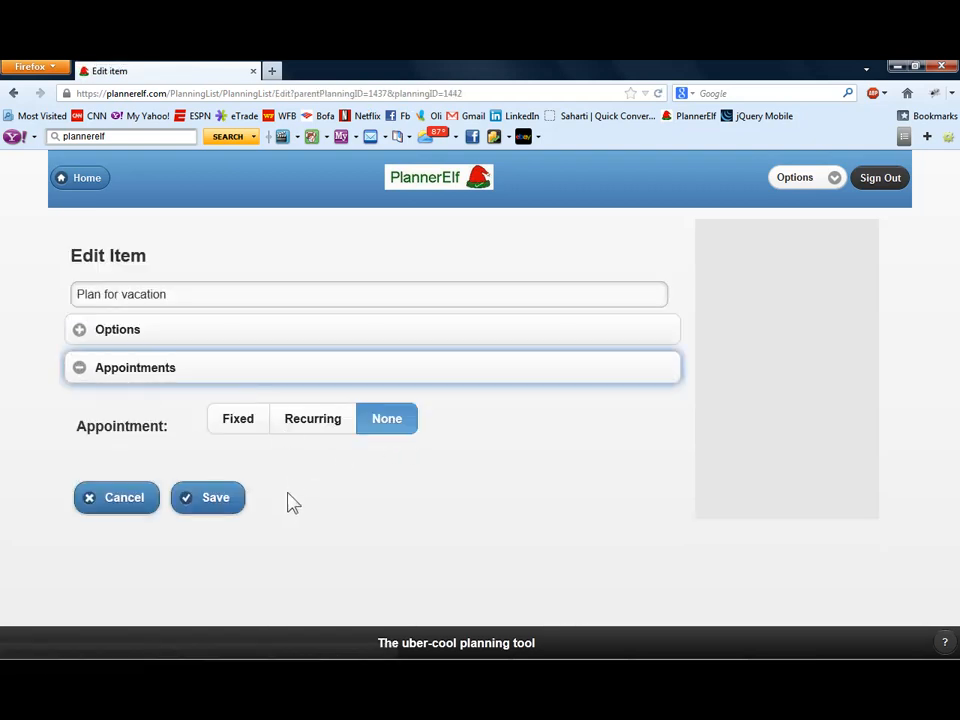
left_click(256, 426)
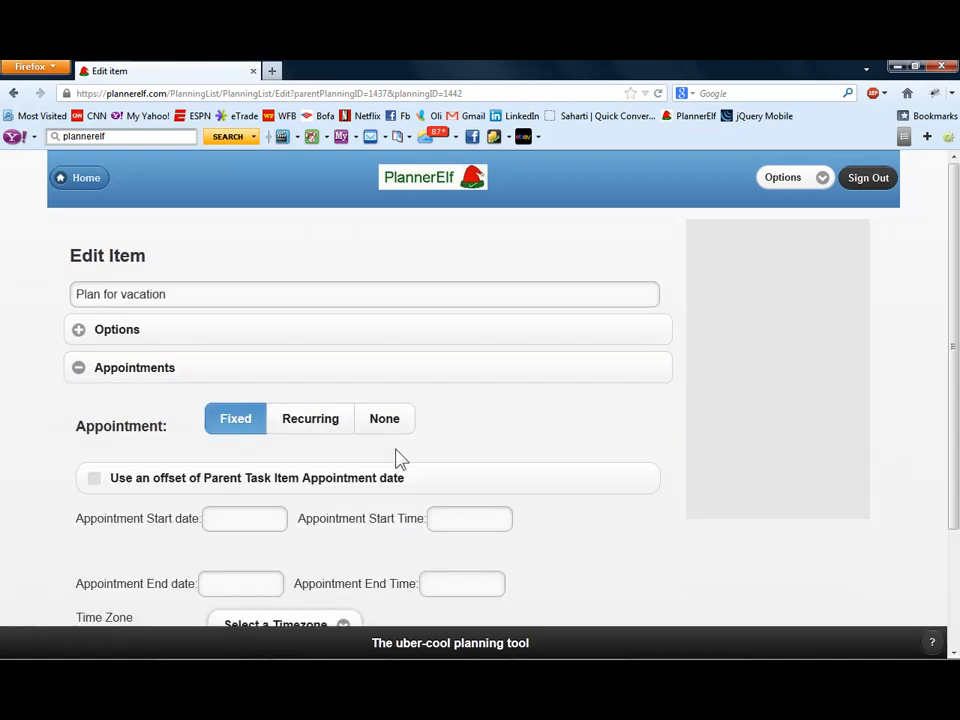
scroll(424, 480, "down", 3)
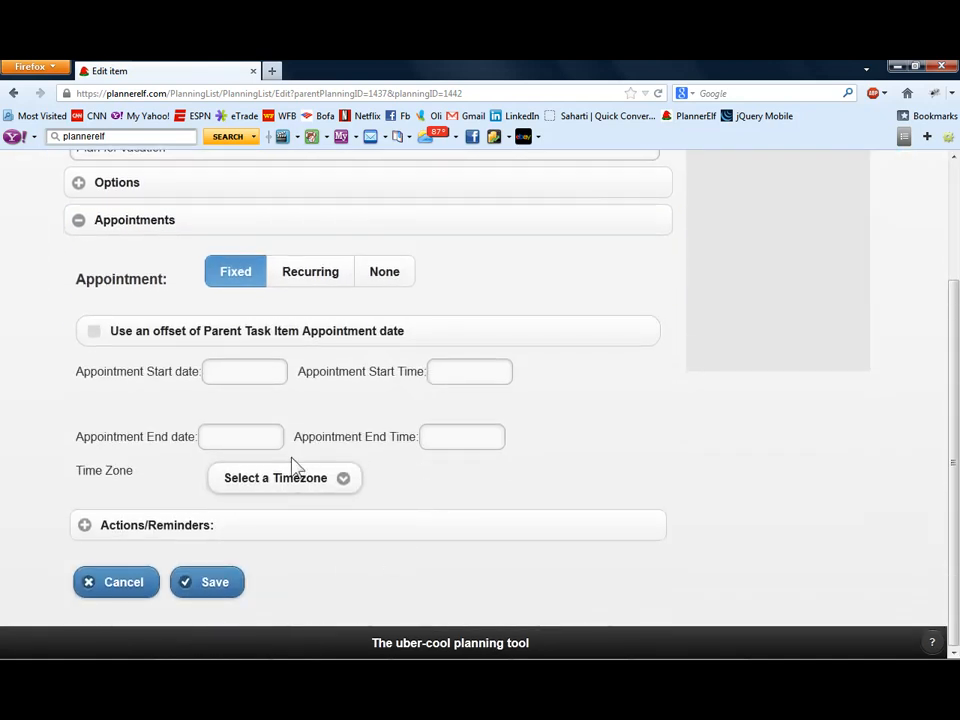
left_click(234, 379)
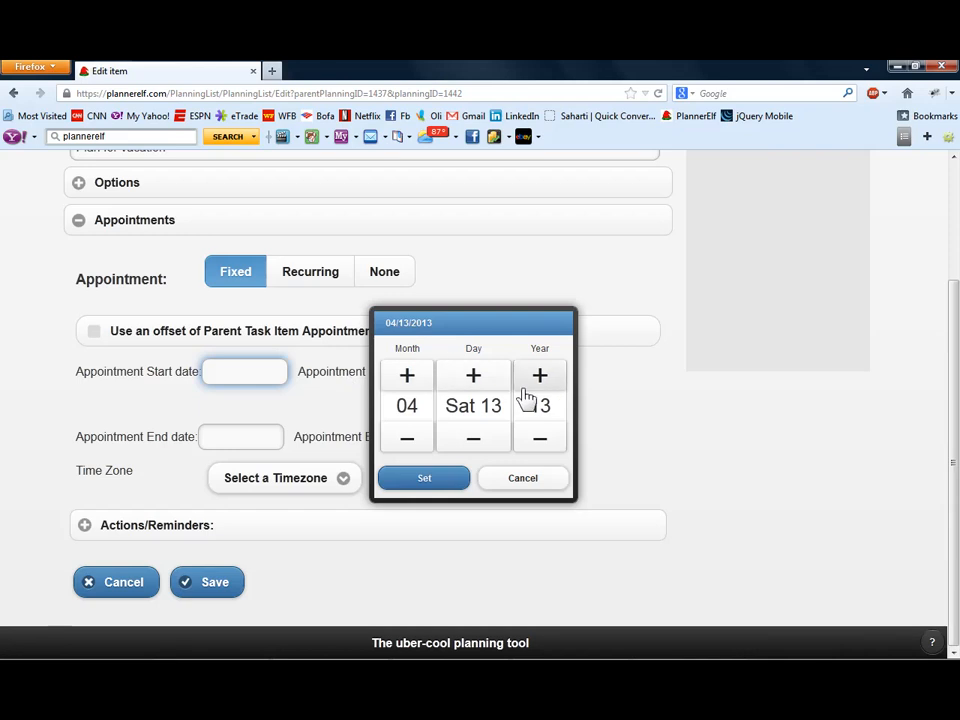
left_click(474, 376)
left_click(474, 376)
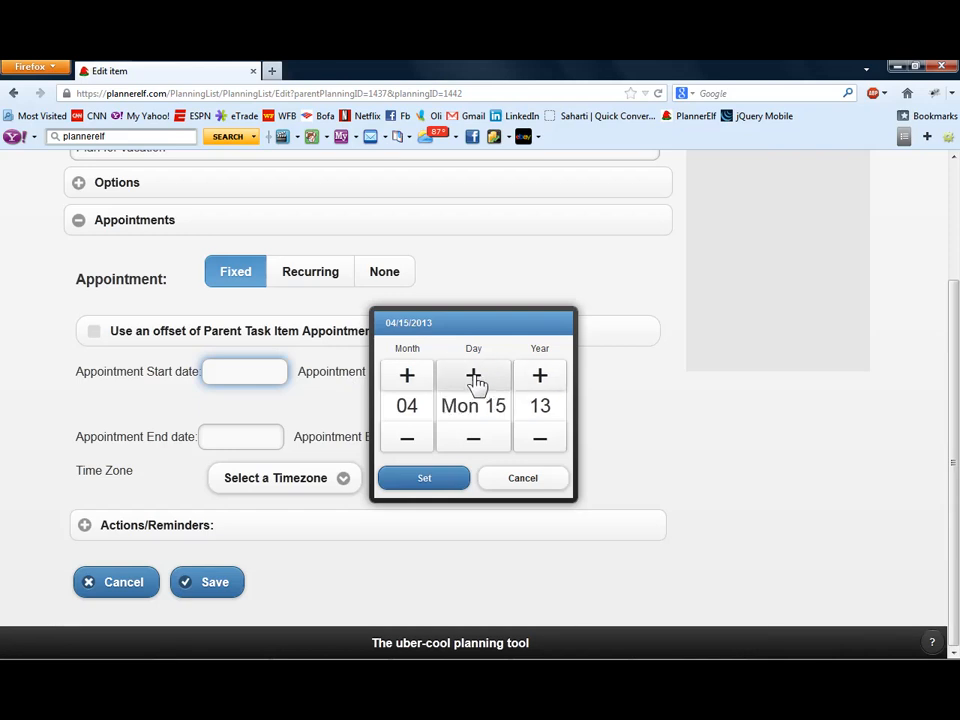
left_click(449, 487)
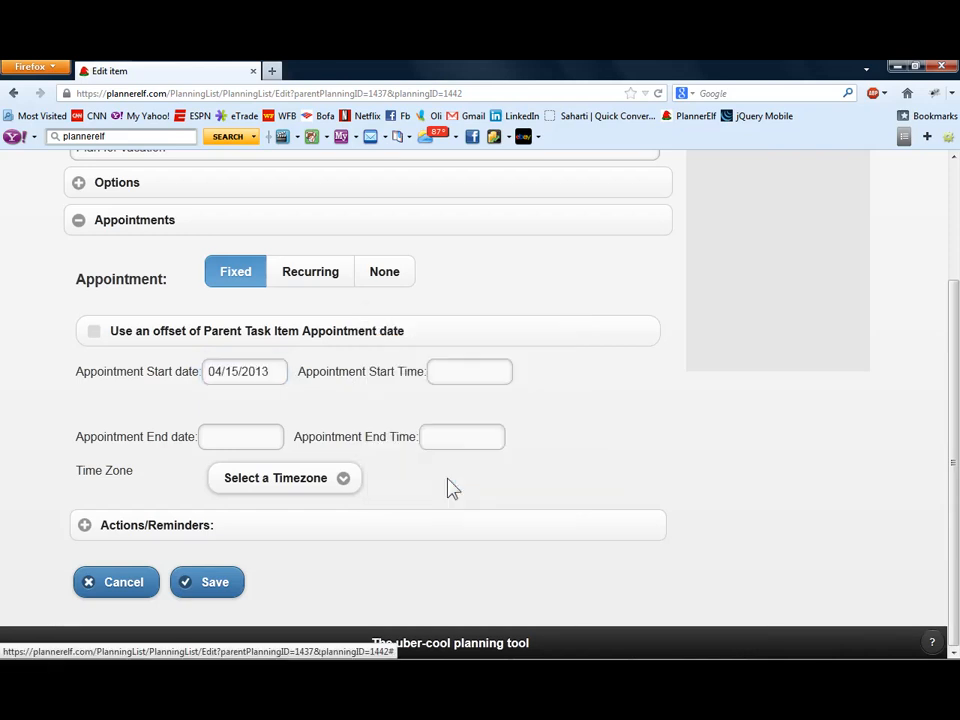
- Set the appointment start time to 06:15 PM and the time zone to (GMT-05:00) Eastern Time (US & Canada)
left_click(448, 379)
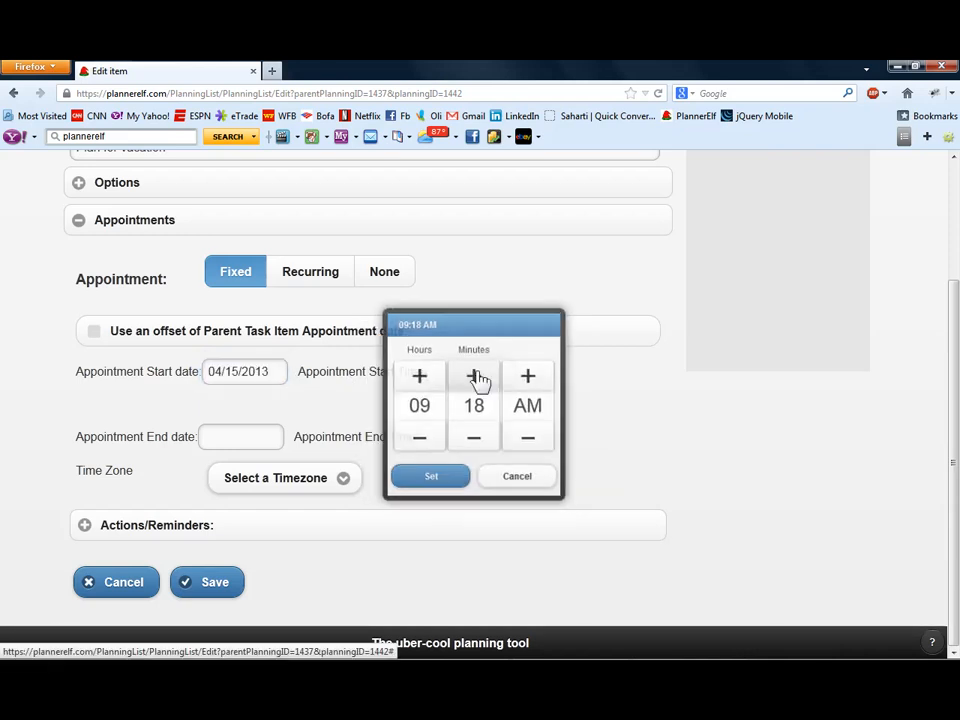
left_click(420, 376)
left_click(420, 376)
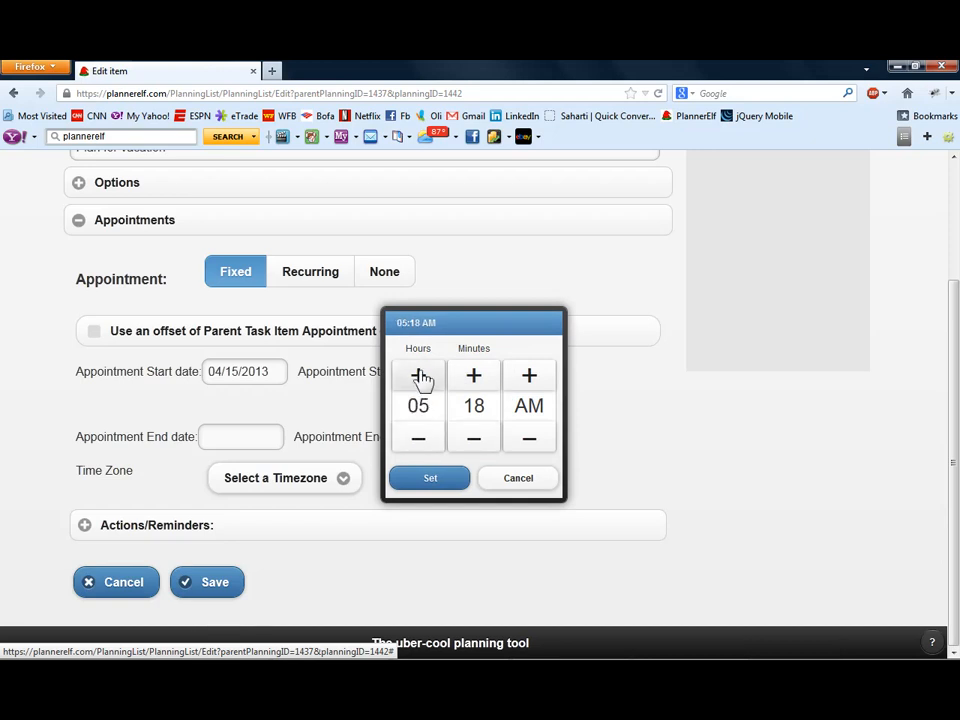
left_click(532, 378)
left_click(471, 444)
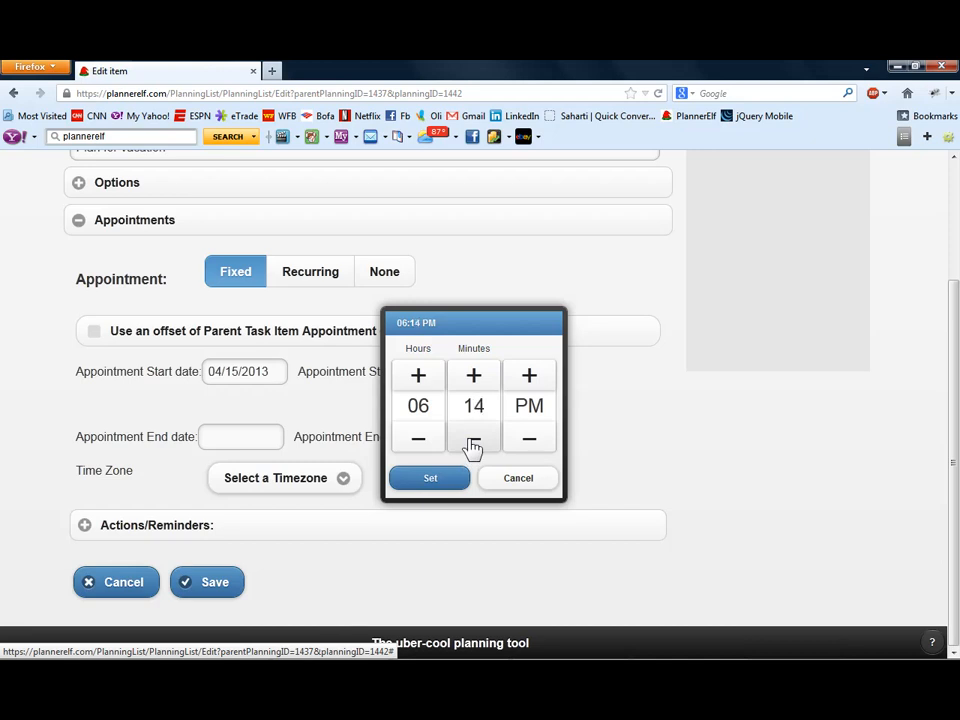
left_click(474, 378)
left_click(440, 482)
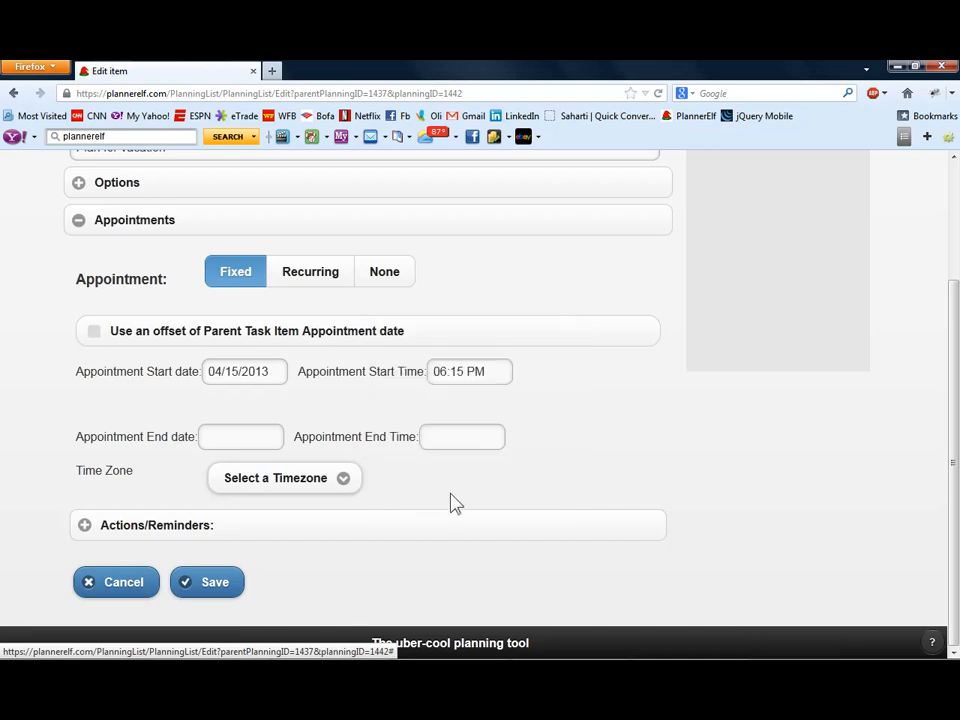
left_click(338, 484)
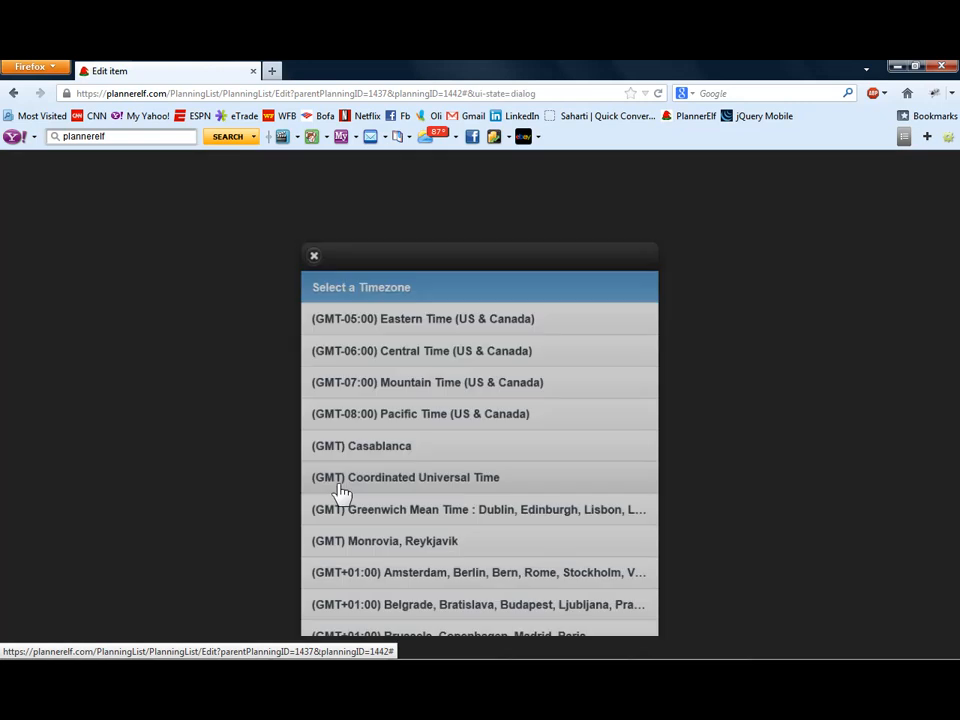
left_click(407, 316)
- Add an Email With Appointment reminder 15 minutes before the appointment, conditional on the item being Not Done
scroll(101, 536, "down", 3)
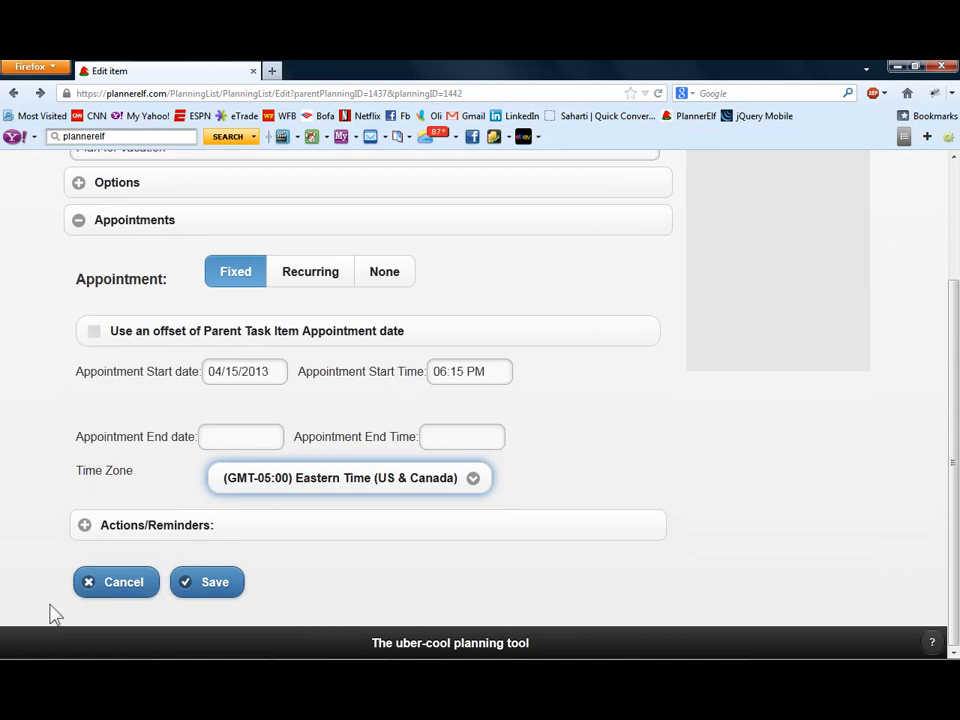
left_click(88, 526)
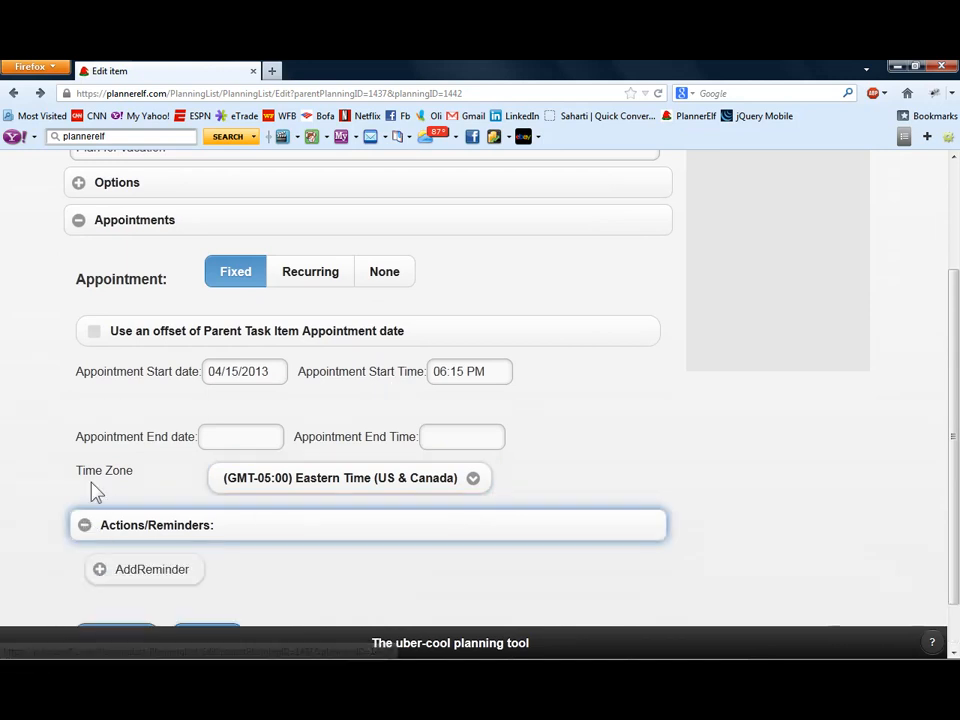
scroll(130, 510, "down", 1)
left_click(171, 514)
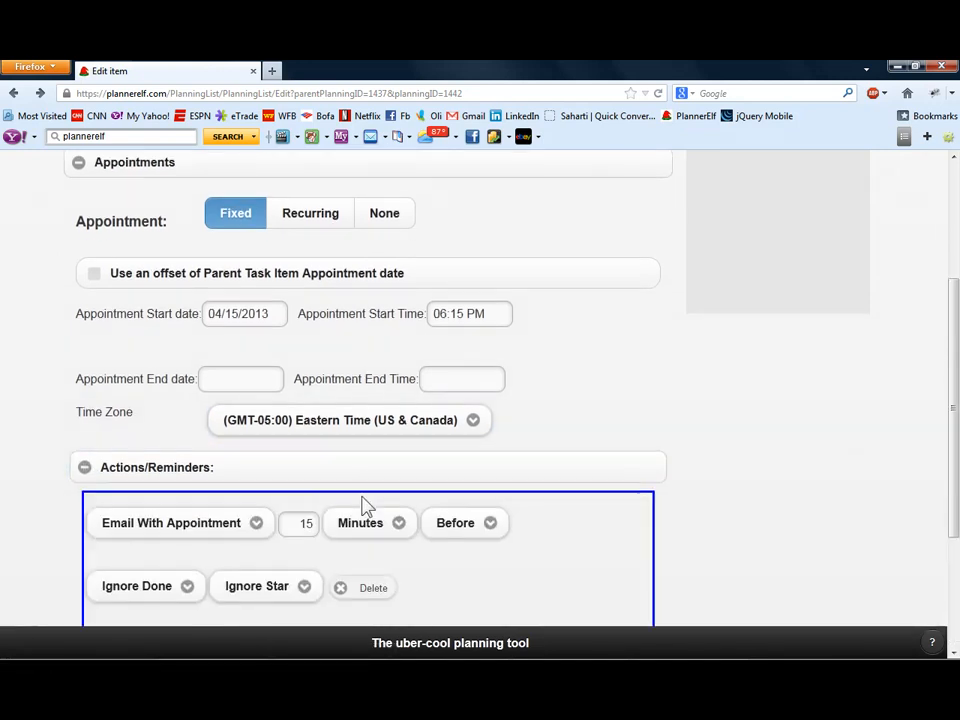
scroll(365, 505, "down", 3)
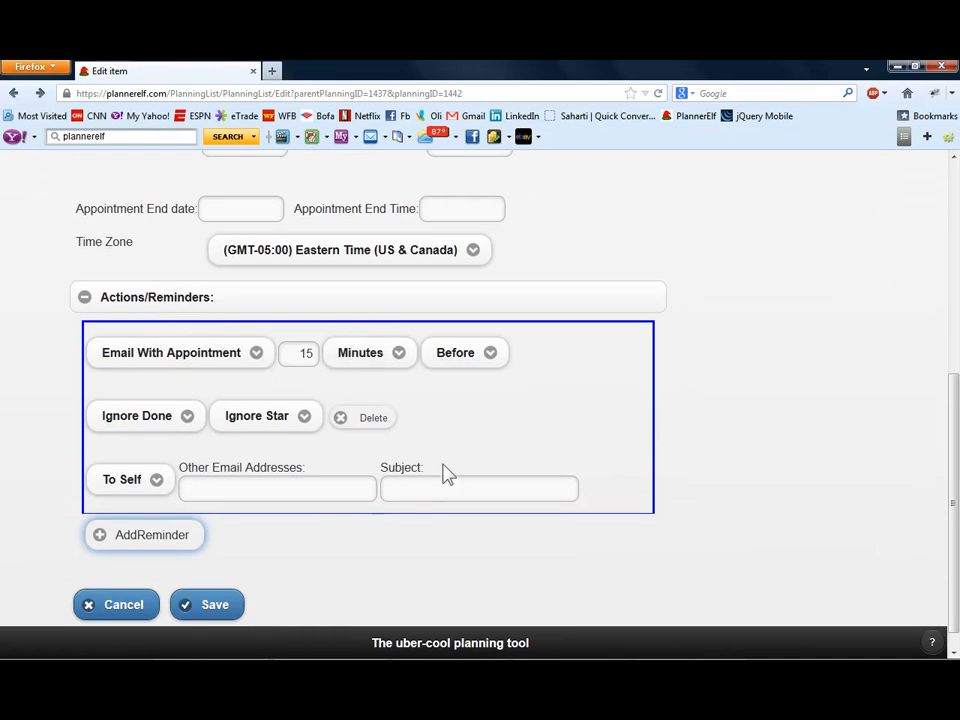
left_click(161, 421)
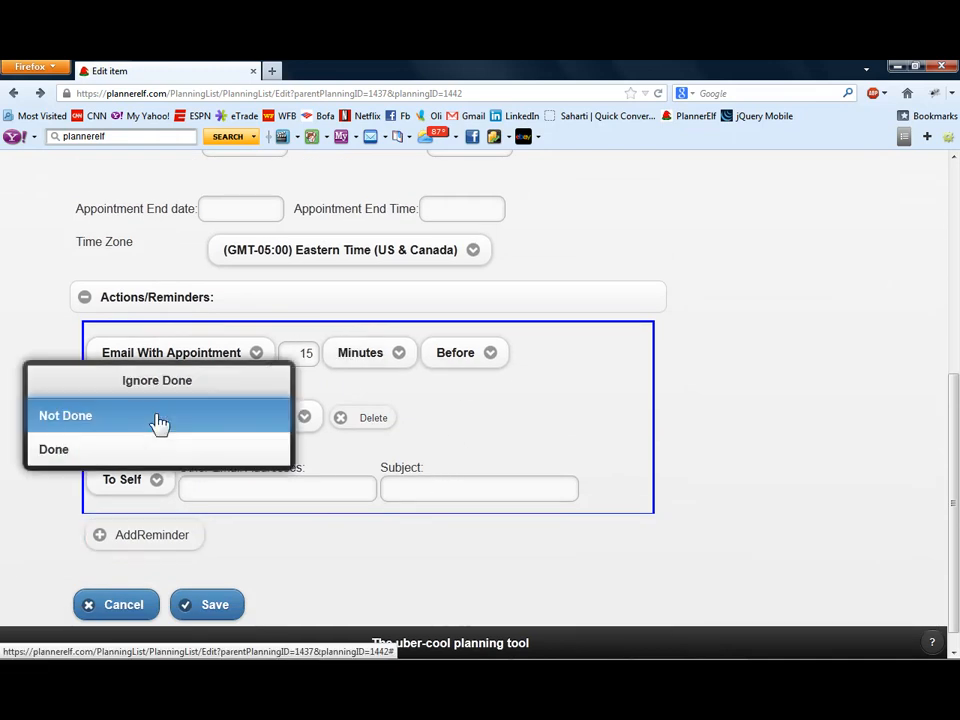
left_click(90, 428)
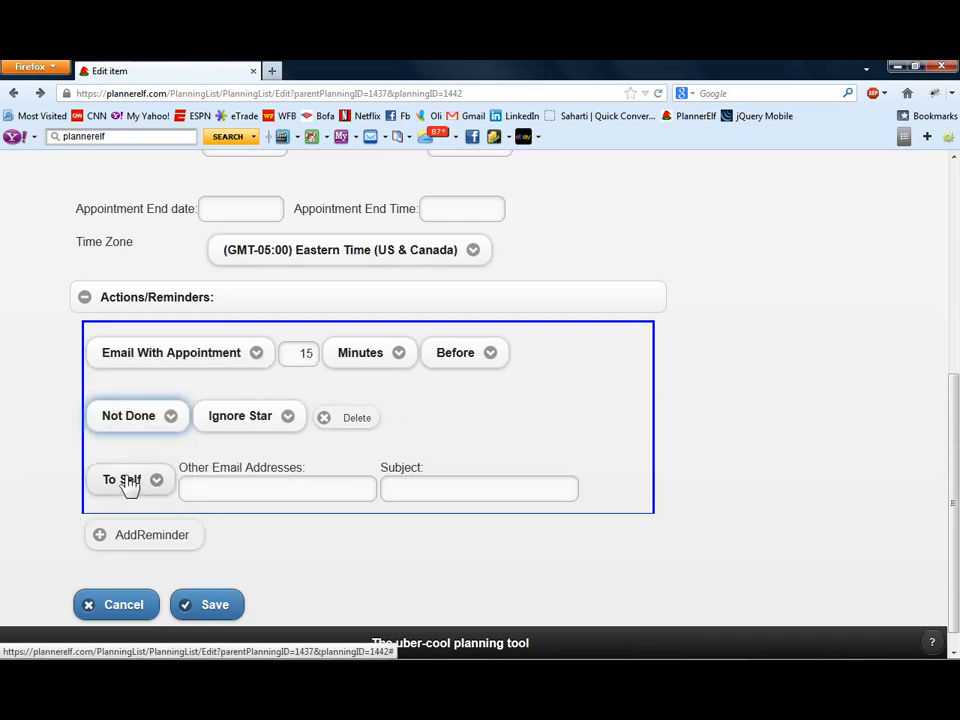
- Review the action types and recipient choices available for the first reminder
left_click(212, 363)
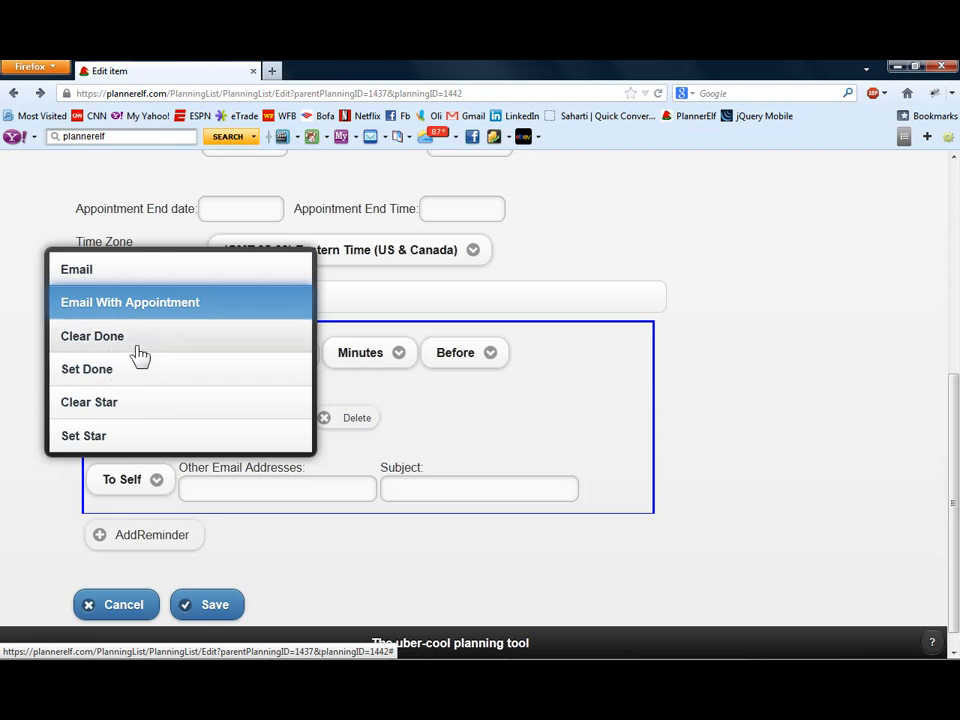
left_click(632, 362)
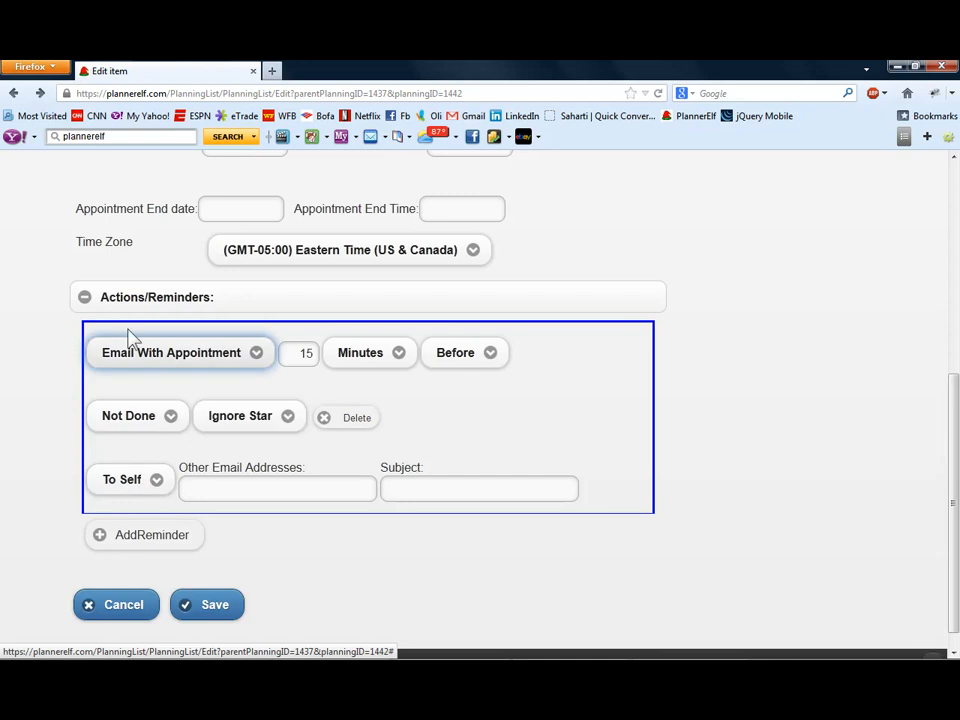
left_click(167, 494)
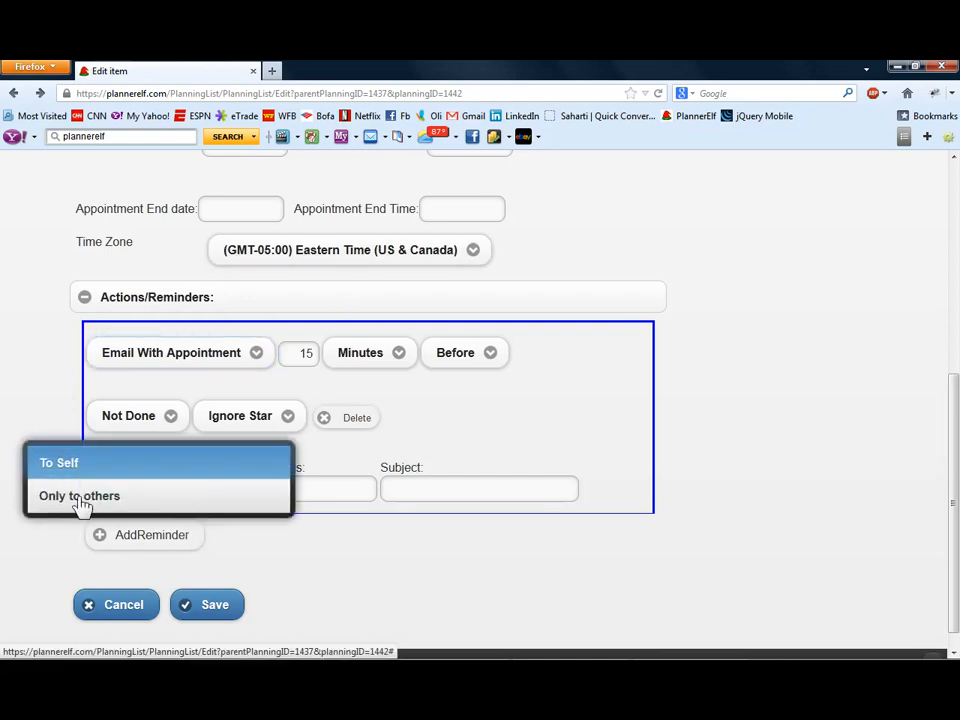
left_click(321, 531)
left_click(207, 483)
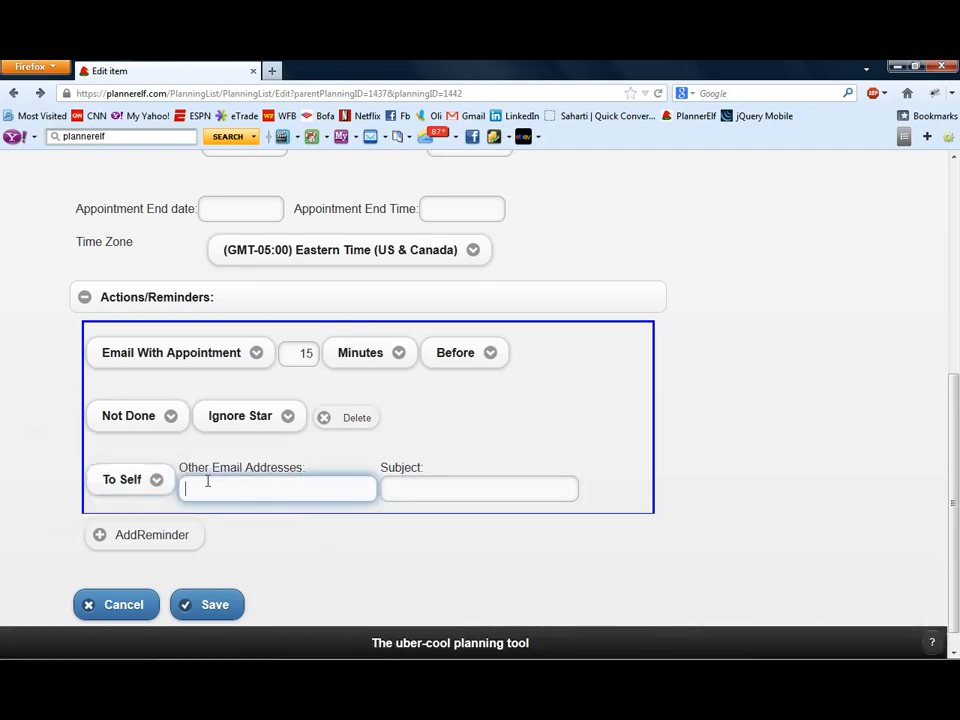
type("jane")
key("BackSpace")
key("BackSpace")
key("BackSpace")
key("BackSpace")
key("BackSpace")
key("BackSpace")
key("BackSpace")
left_click(424, 488)
scroll(424, 488, "up", 5)
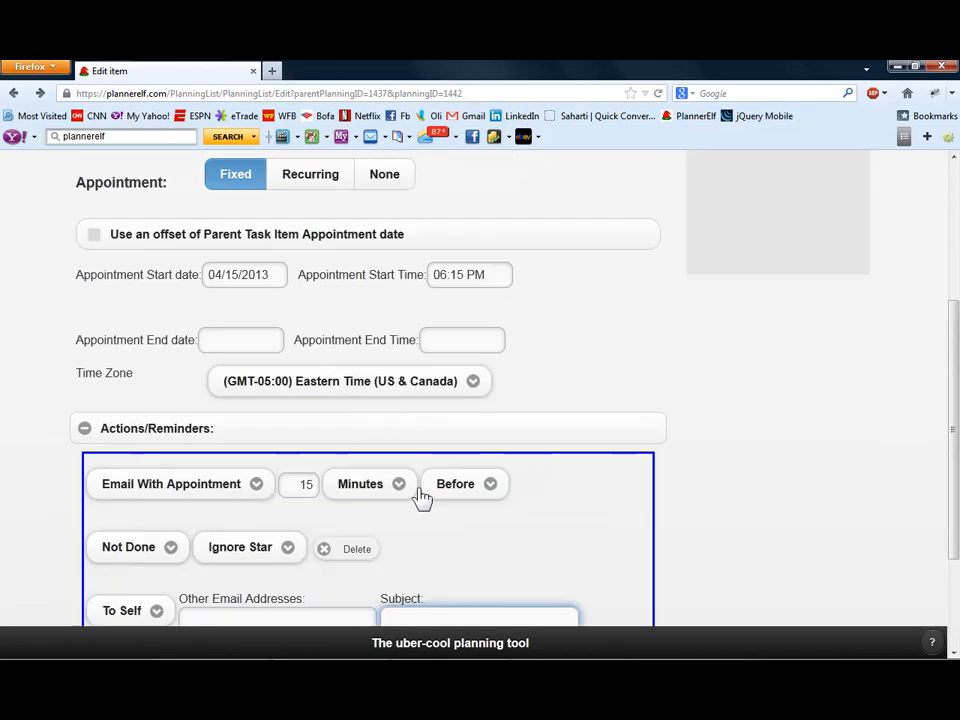
scroll(300, 380, "down", 5)
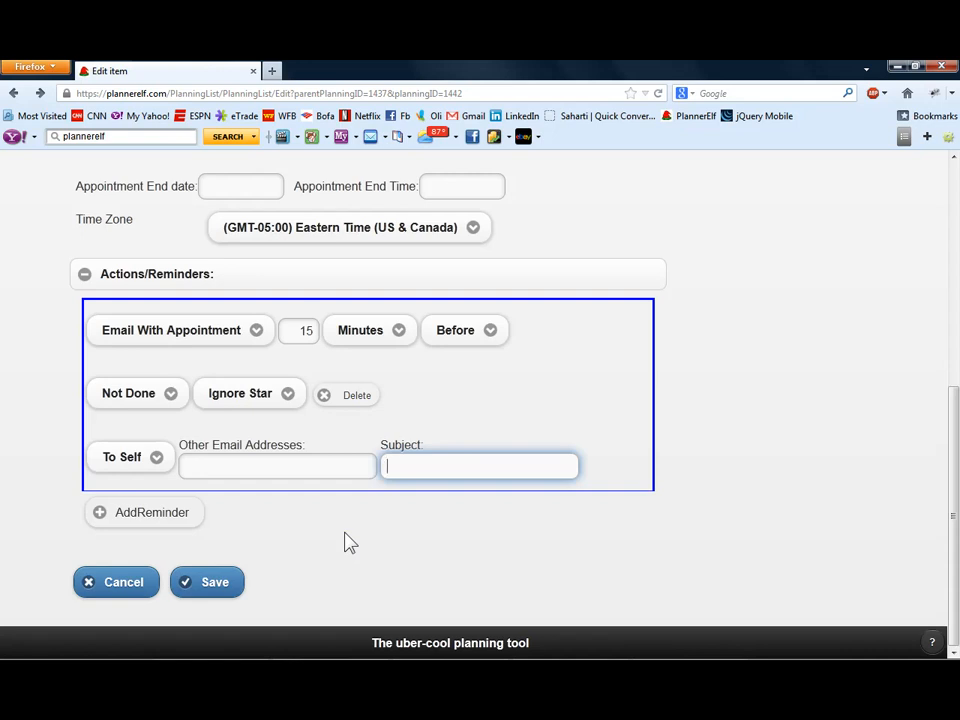
- Add a second email reminder set to 1 hour after the appointment, conditional on the item being Not Done
left_click(137, 513)
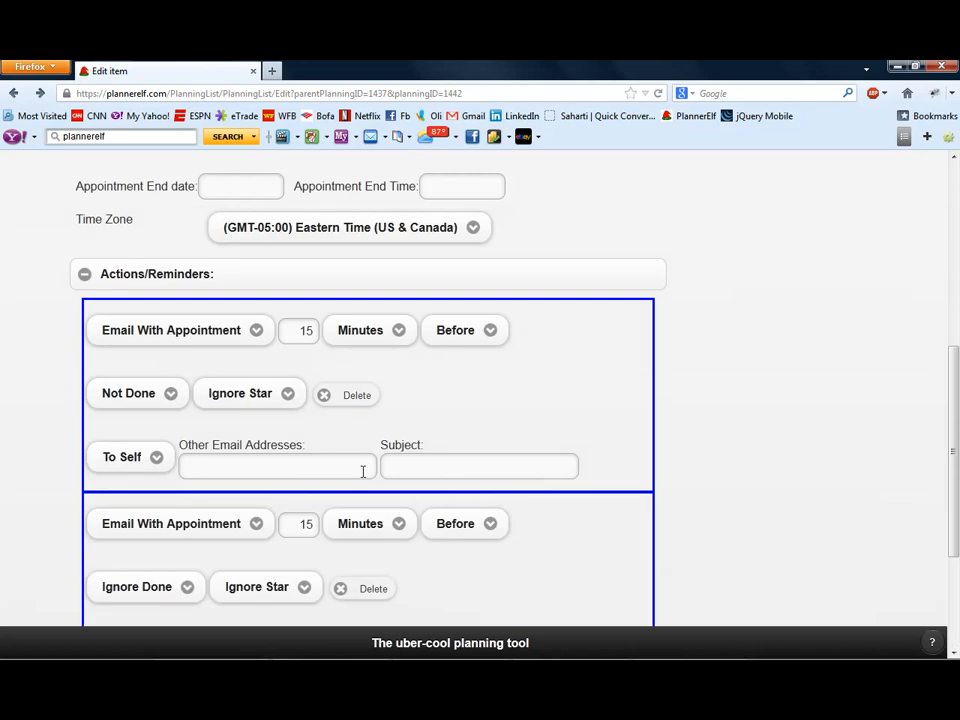
scroll(363, 471, "down", 3)
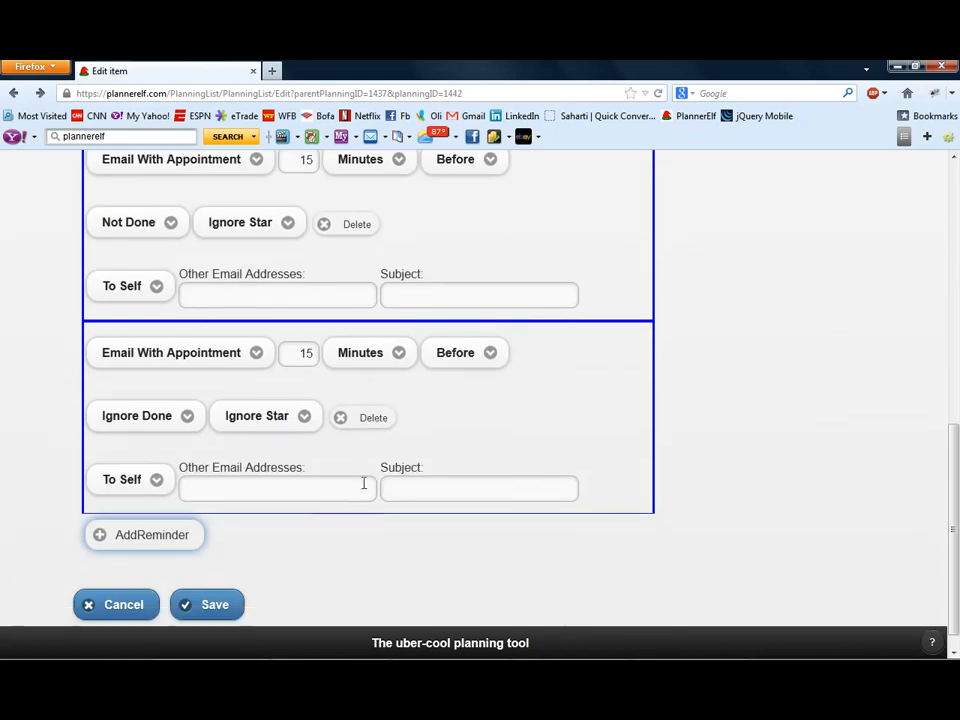
left_click(295, 356)
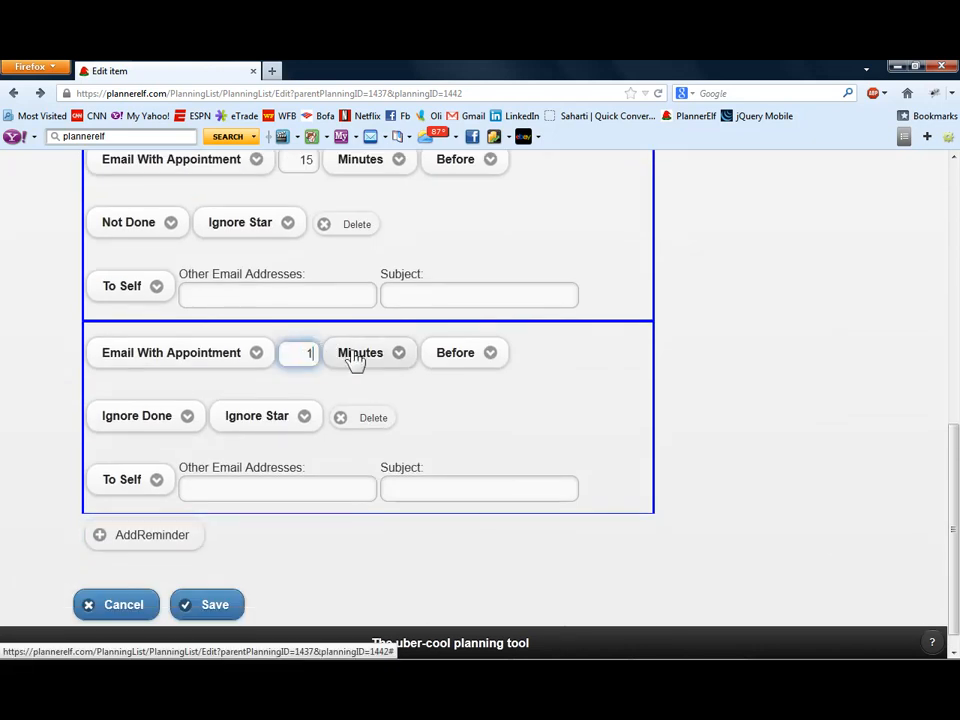
left_click(356, 358)
left_click(300, 322)
left_click(452, 362)
left_click(376, 375)
left_click(168, 426)
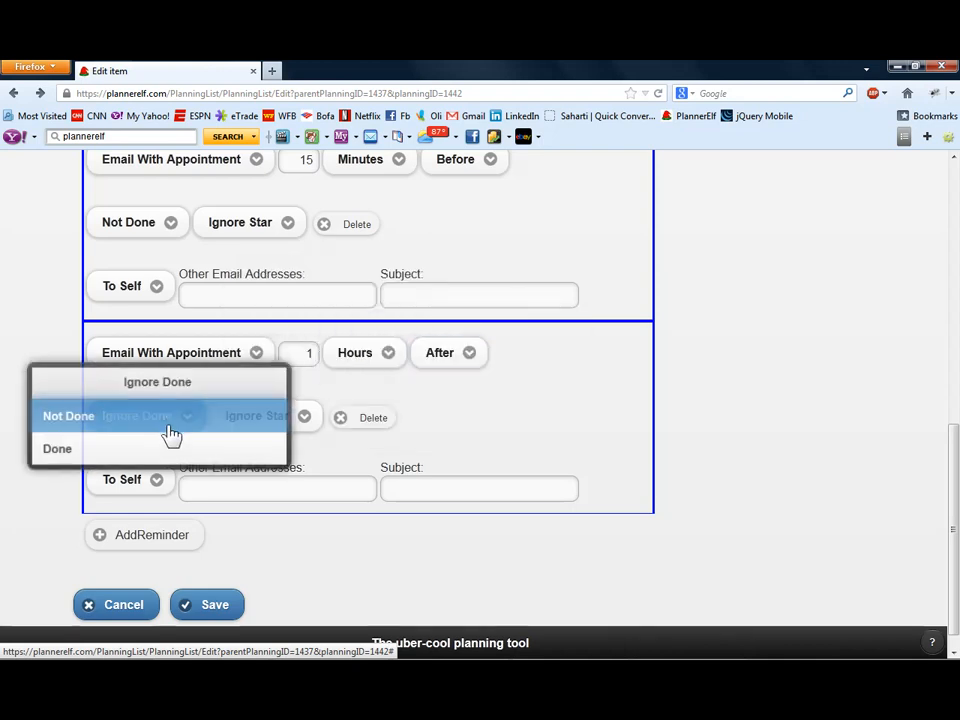
left_click(128, 432)
- Add a third Email With Appointment reminder set to 1 day after the appointment
scroll(47, 474, "down", 1)
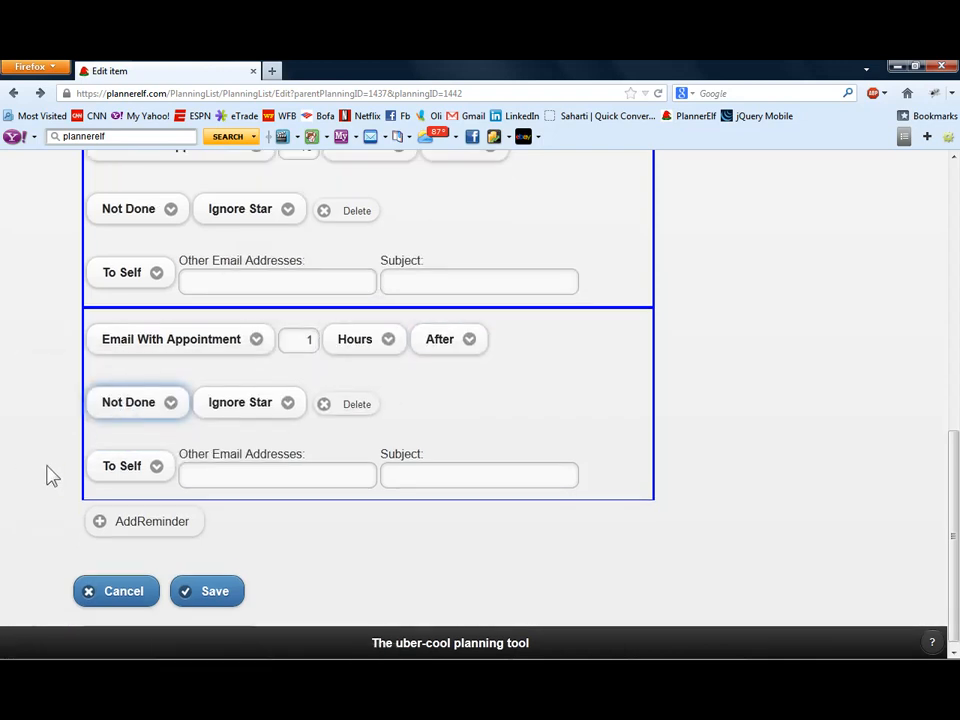
left_click(150, 512)
scroll(300, 476, "down", 3)
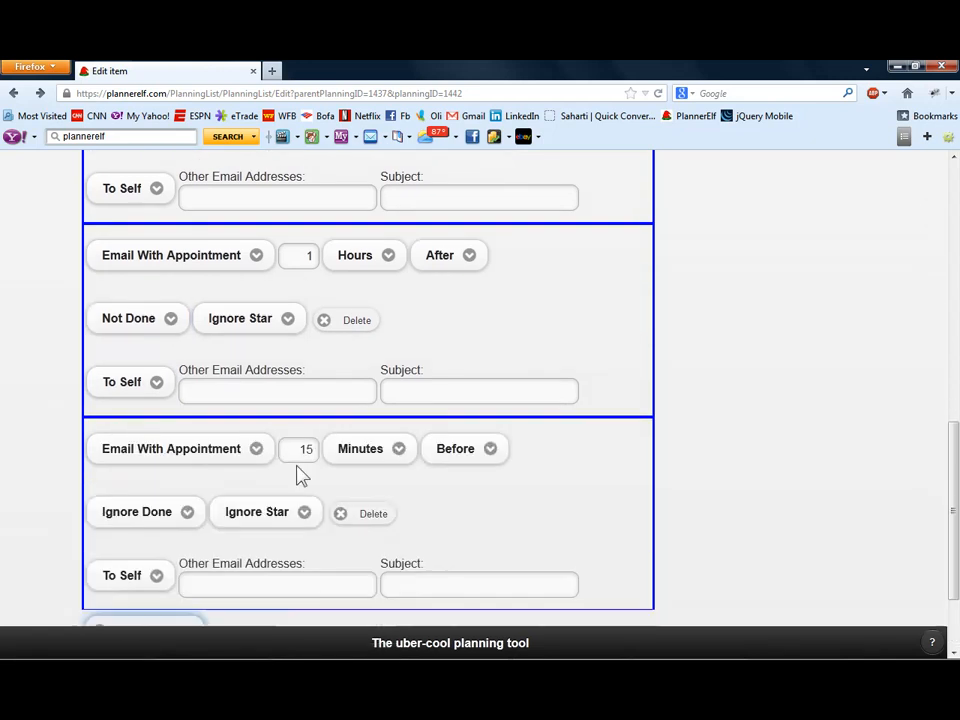
left_click(296, 432)
left_click_drag(296, 438, 326, 439)
type("1")
left_click(360, 440)
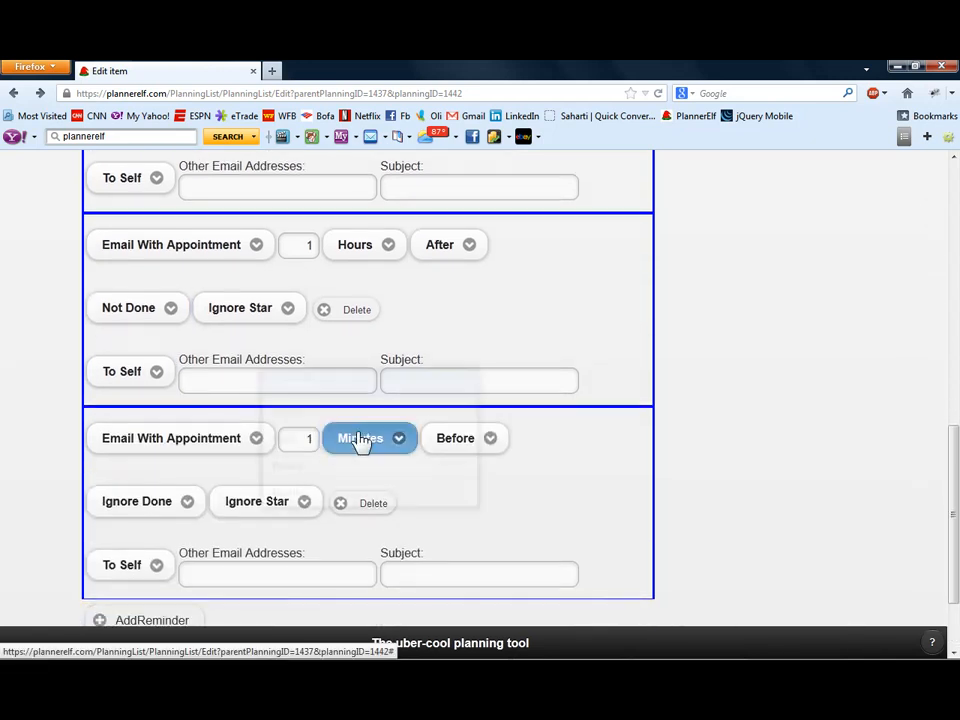
left_click(293, 443)
left_click(458, 438)
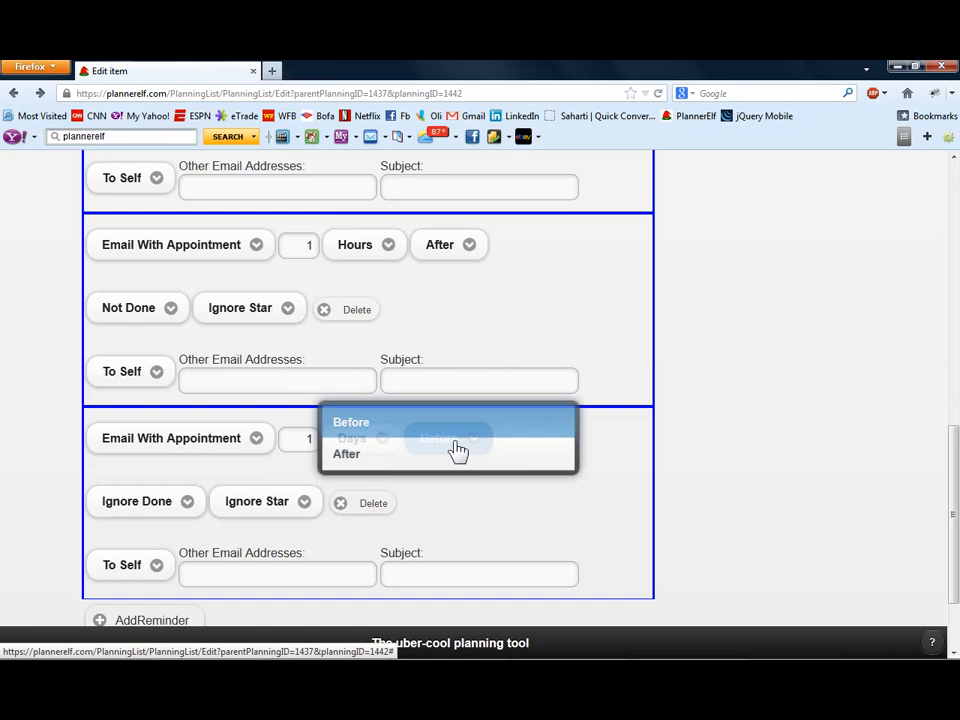
left_click(436, 457)
- Make the third reminder conditional on the item being Not Done and save the item
left_click(189, 503)
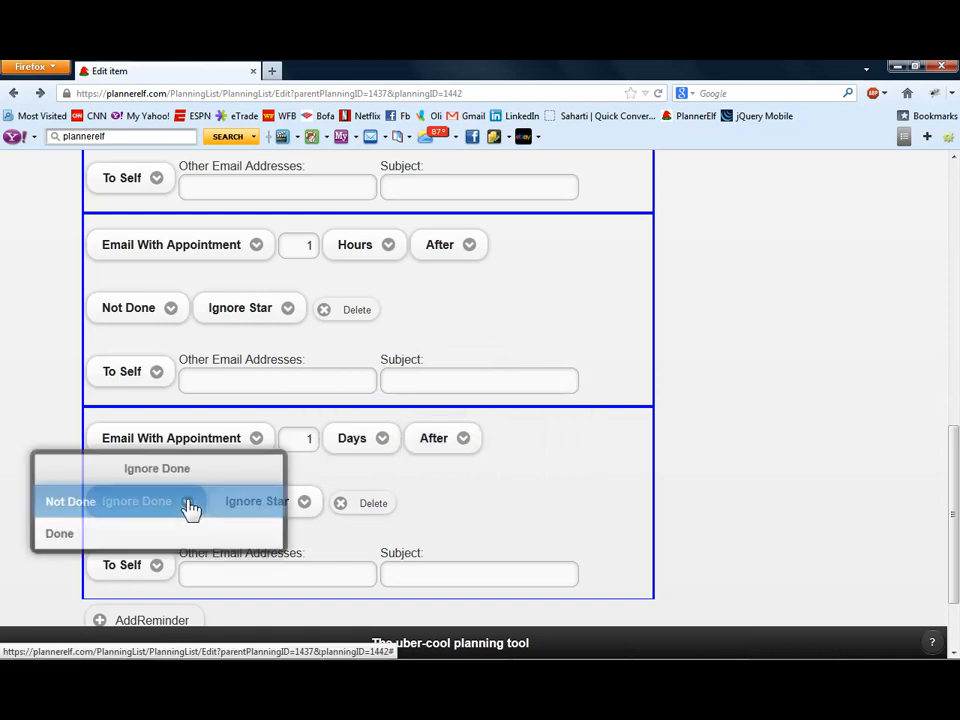
left_click(144, 503)
scroll(210, 482, "down", 2)
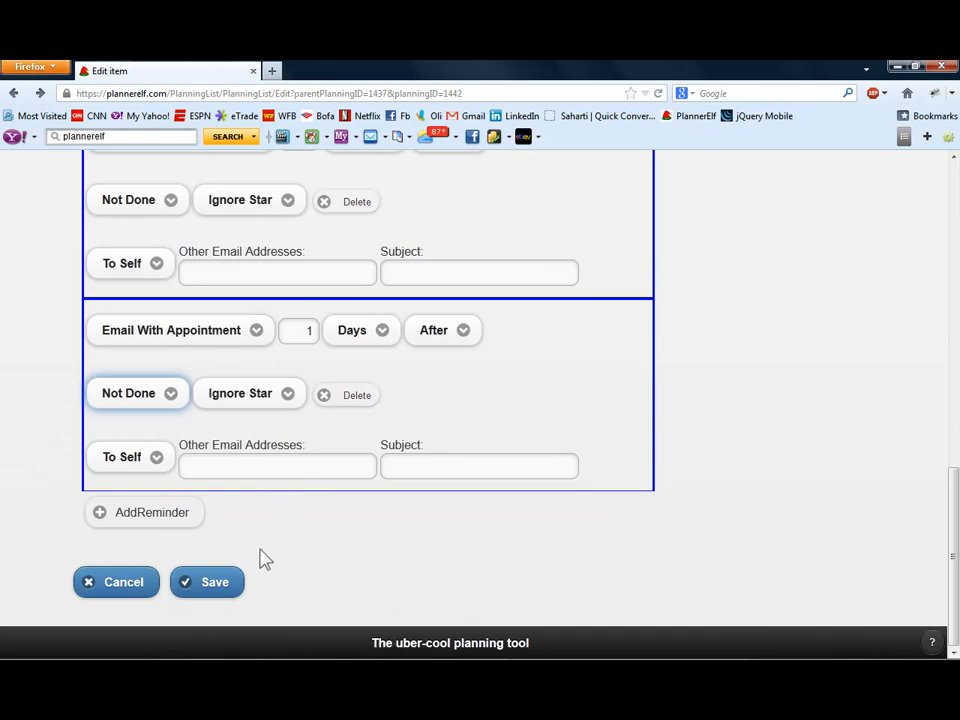
left_click(207, 590)
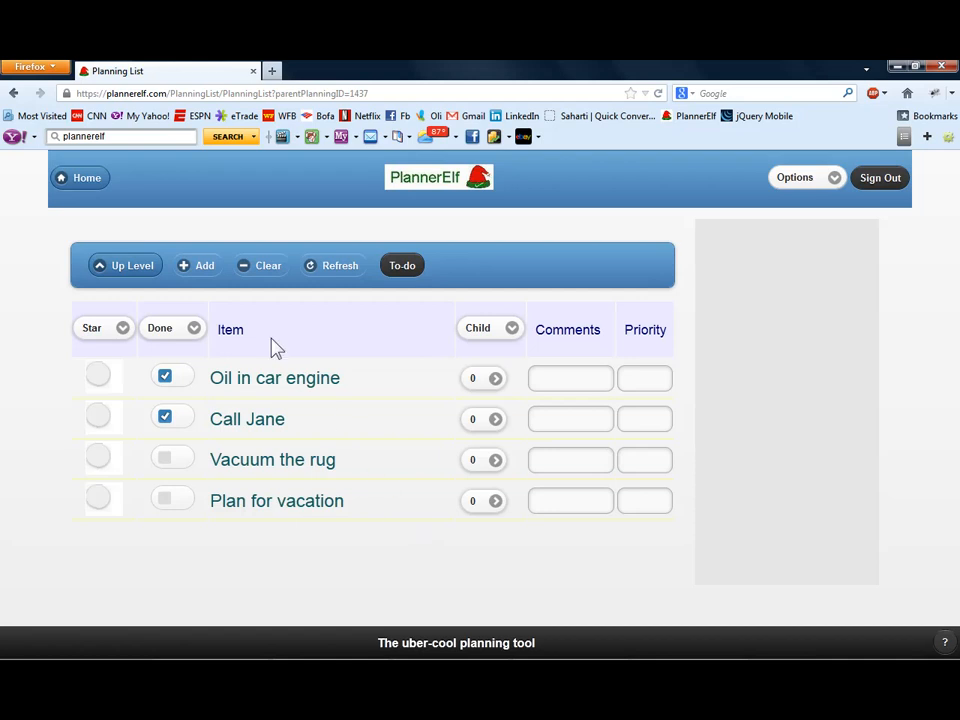
- Return to the top-level lists and open the Swim meet template under Events for downloading
left_click(108, 268)
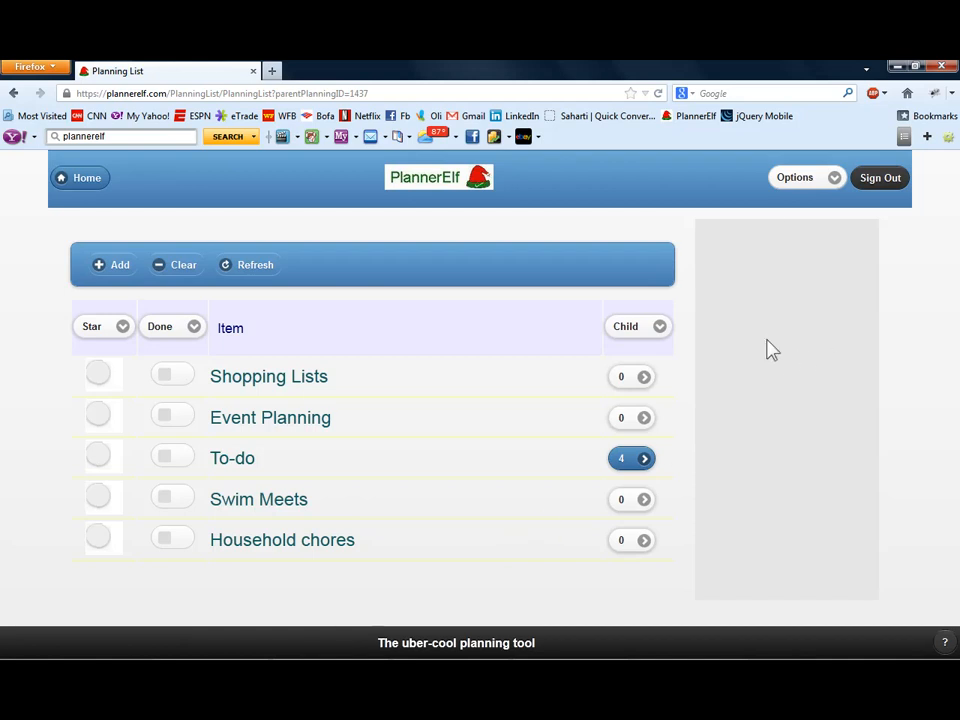
left_click(797, 184)
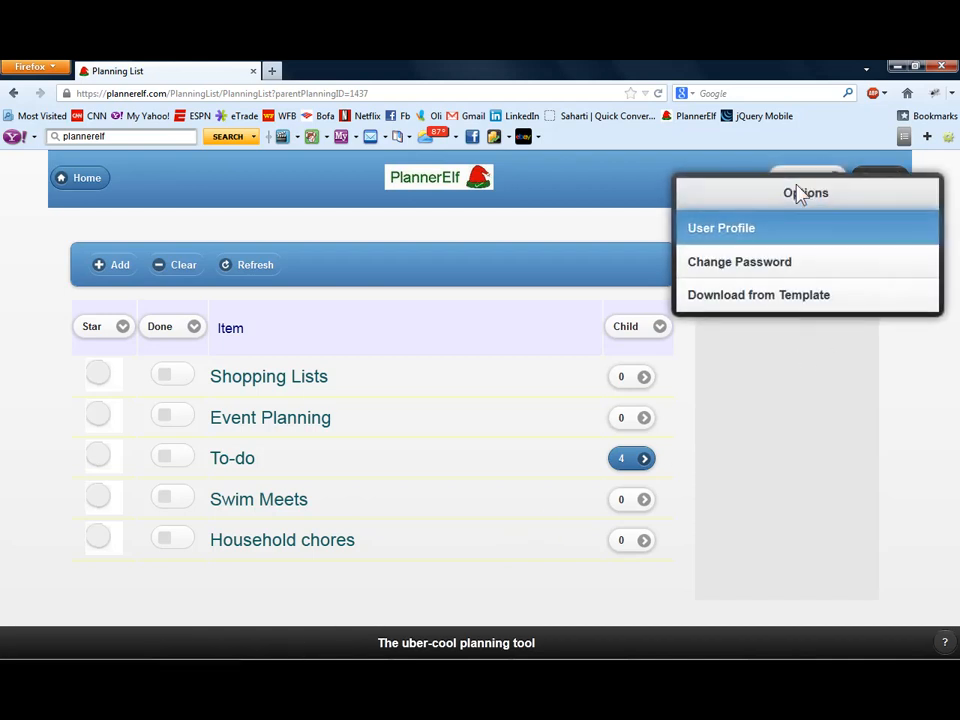
left_click(736, 298)
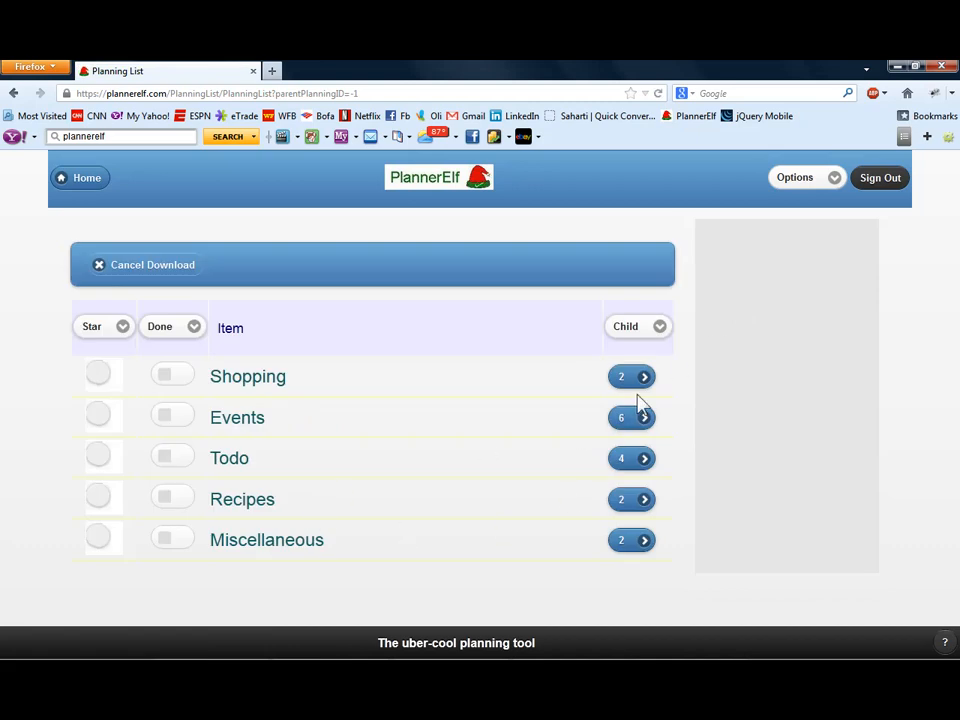
left_click(637, 418)
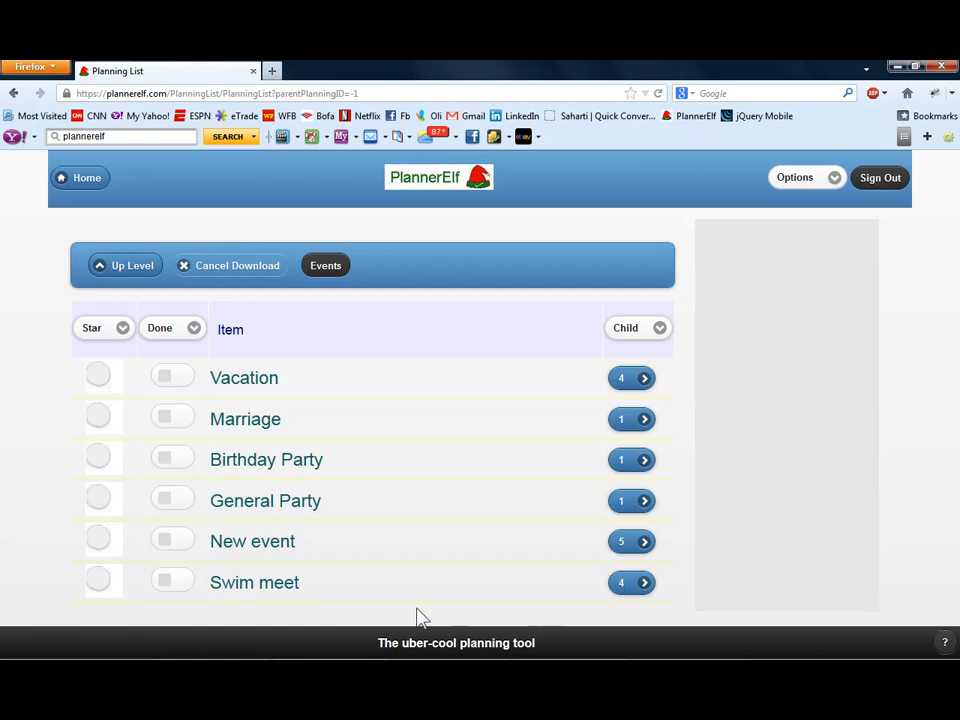
left_click(619, 587)
- Copy the template items One month before, One week before, One day before and On the day into the Swim Meets list
left_click(321, 500)
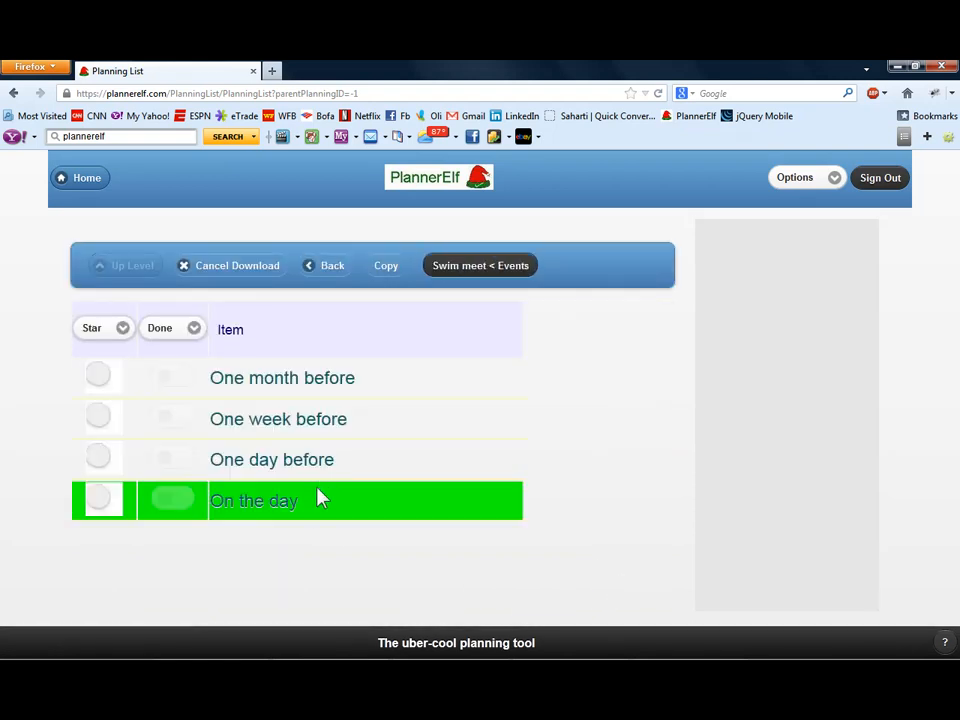
left_click(320, 470)
left_click(328, 424)
left_click(333, 384)
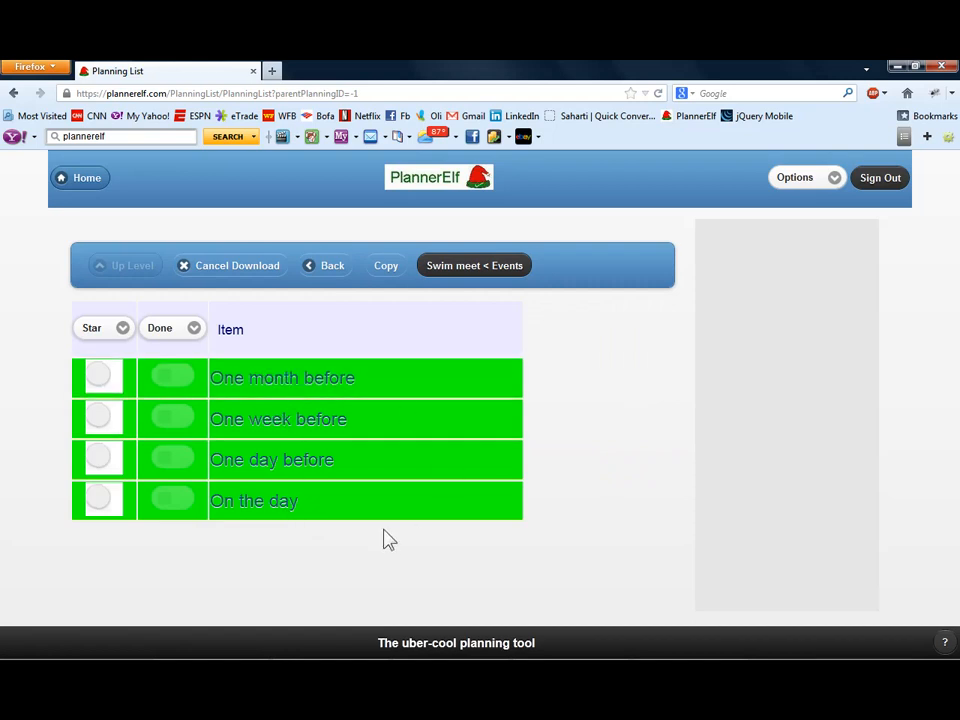
left_click(390, 270)
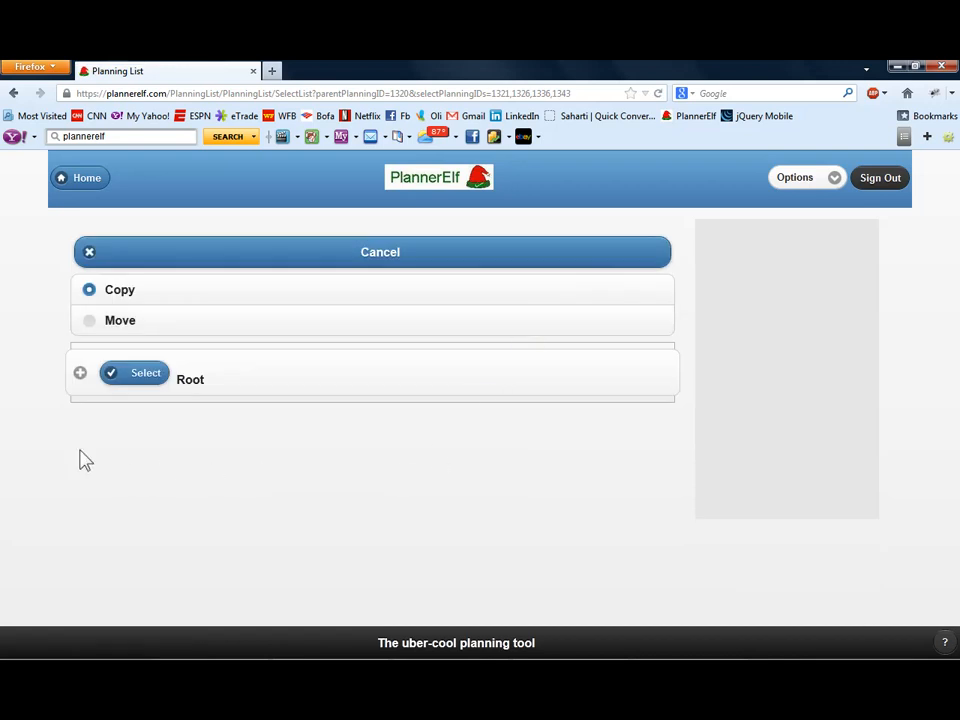
left_click(80, 374)
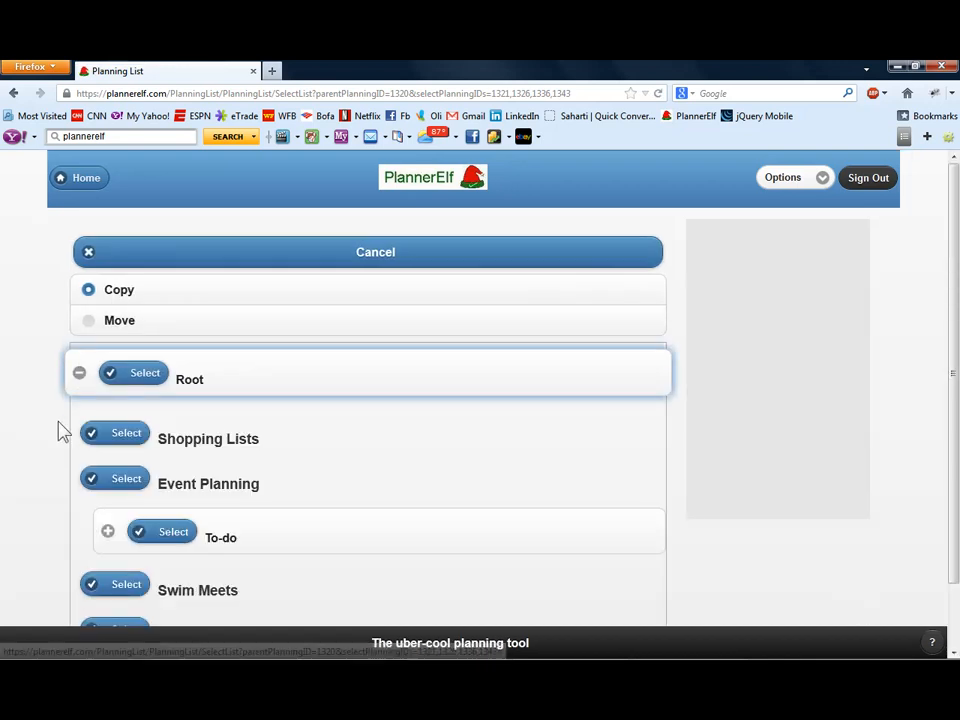
scroll(85, 520, "down", 2)
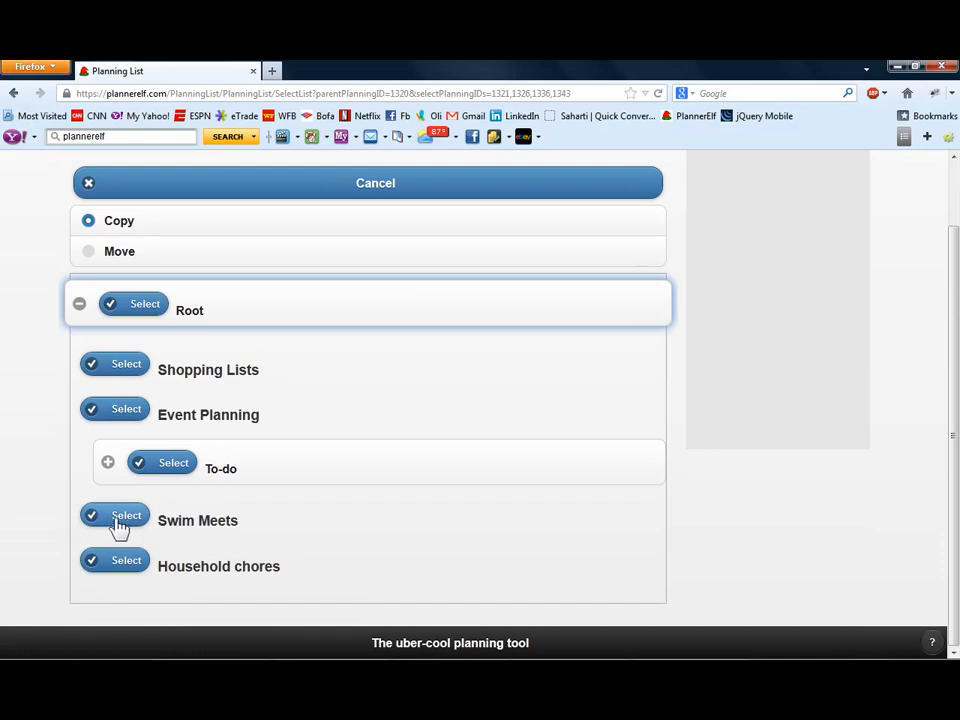
left_click(118, 520)
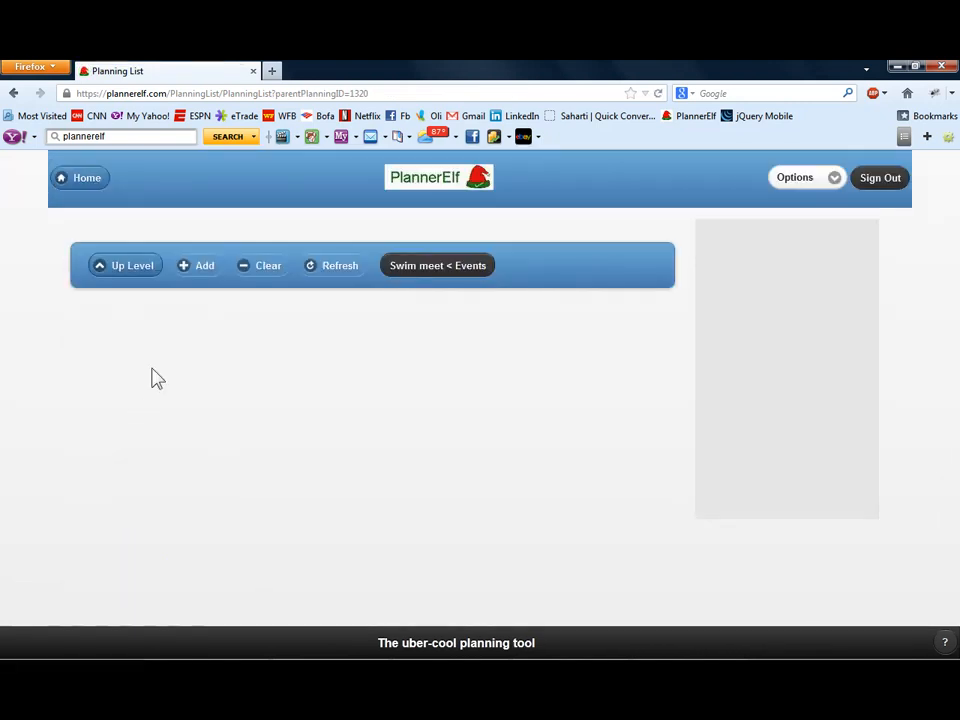
- Open the Swim Meets list, examine the appointment offset of the One month before item, and save the item without changes
left_click(62, 183)
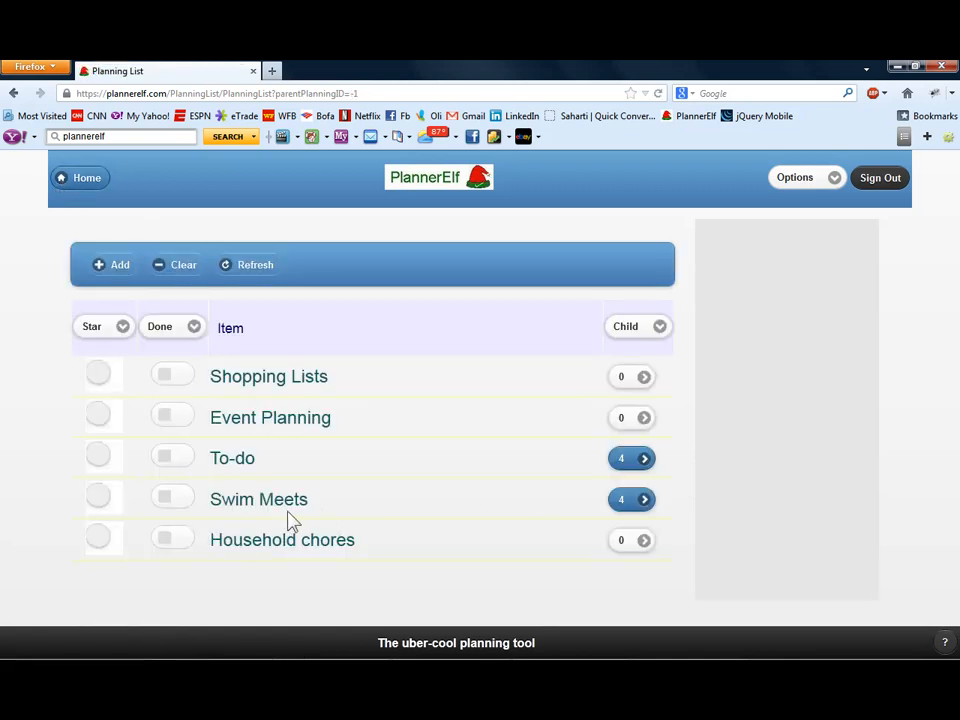
left_click(634, 500)
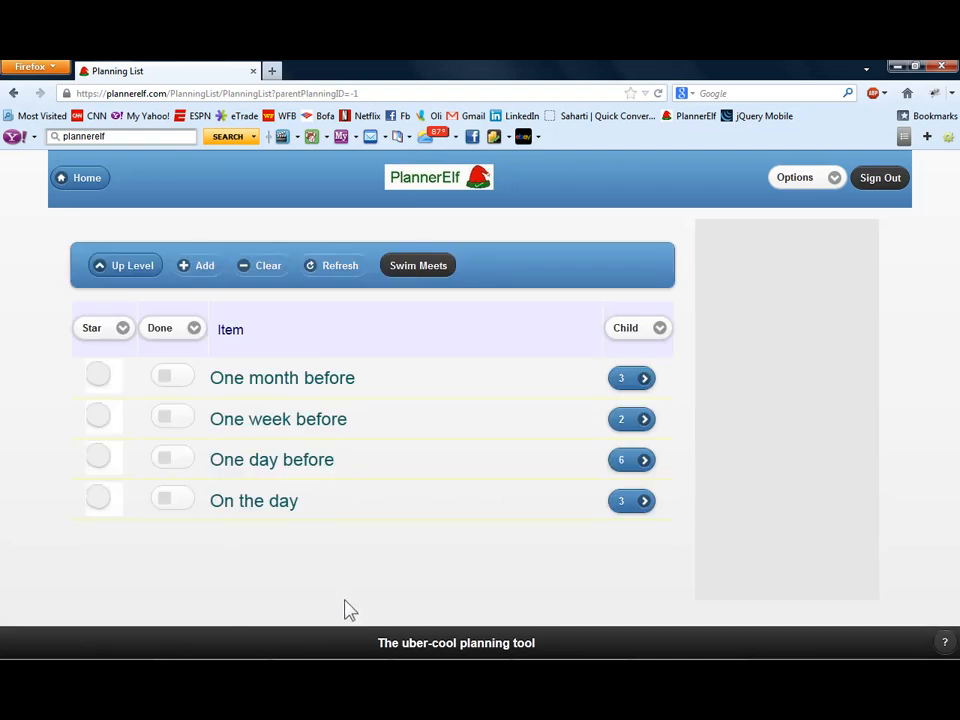
left_click(316, 381)
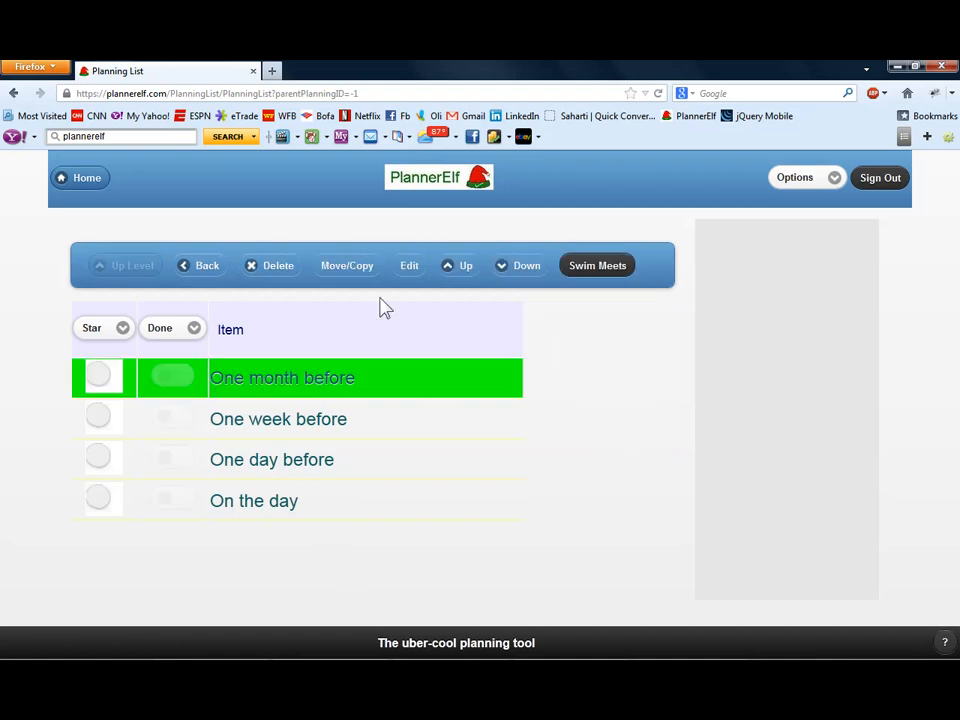
left_click(412, 266)
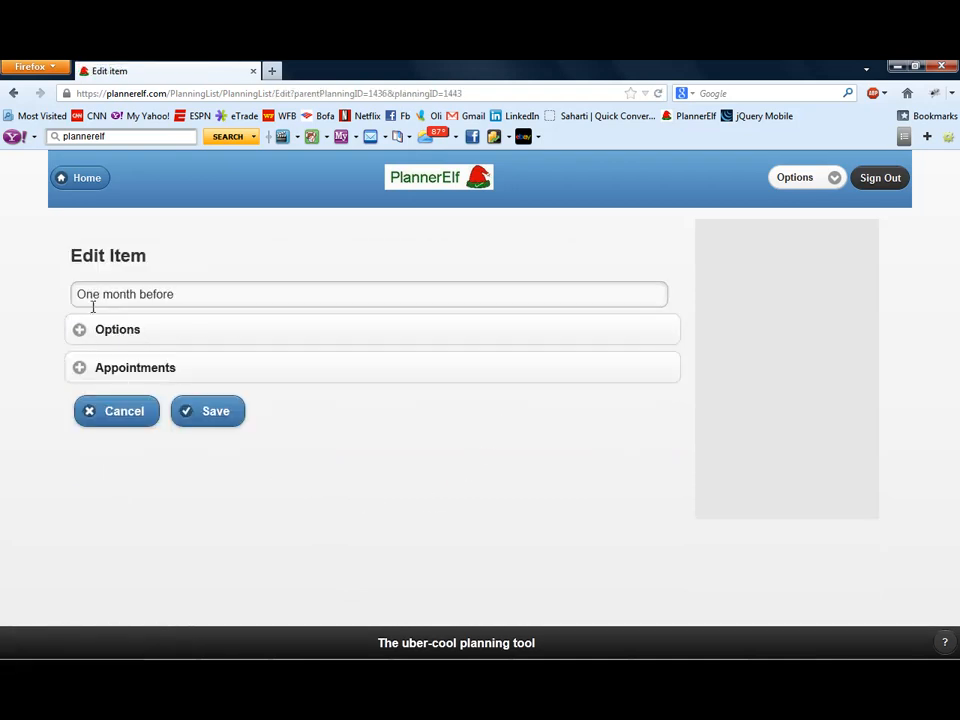
left_click(79, 369)
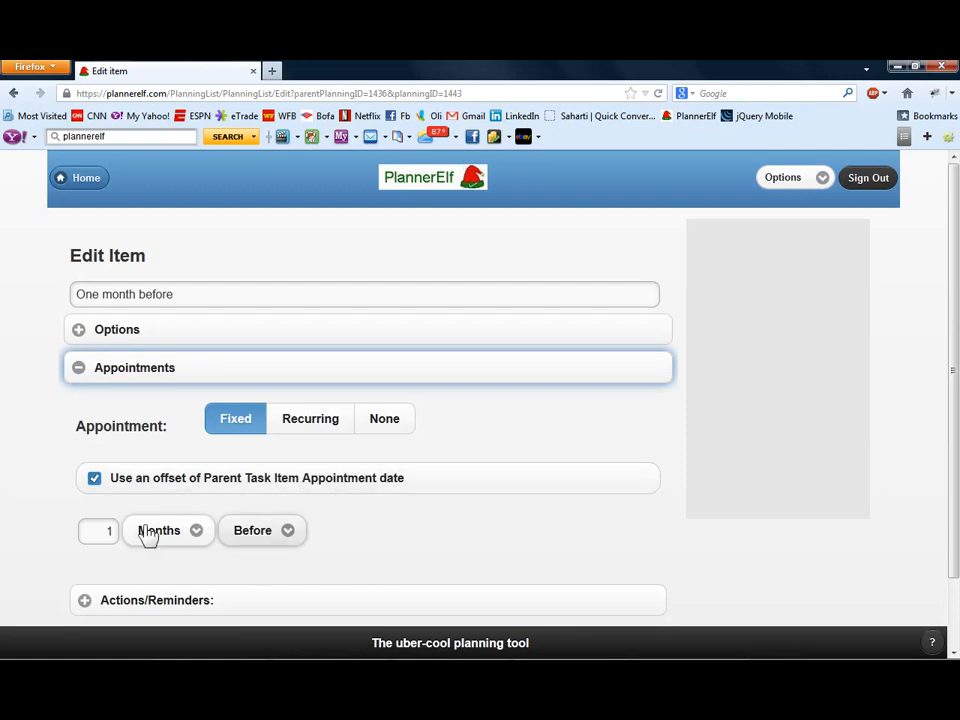
scroll(50, 522, "down", 2)
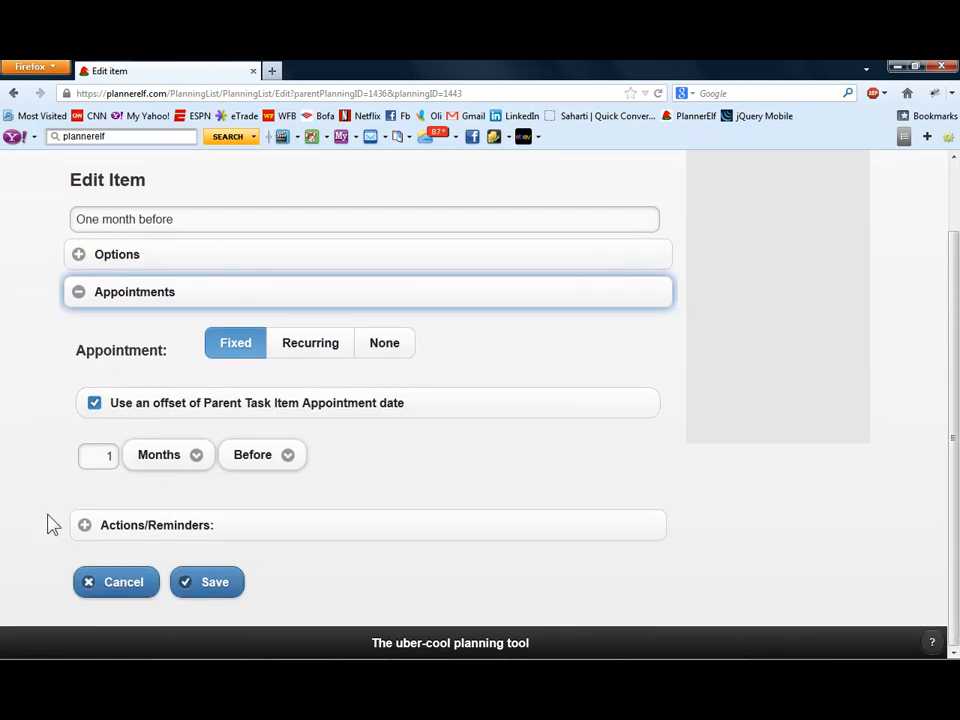
left_click(205, 583)
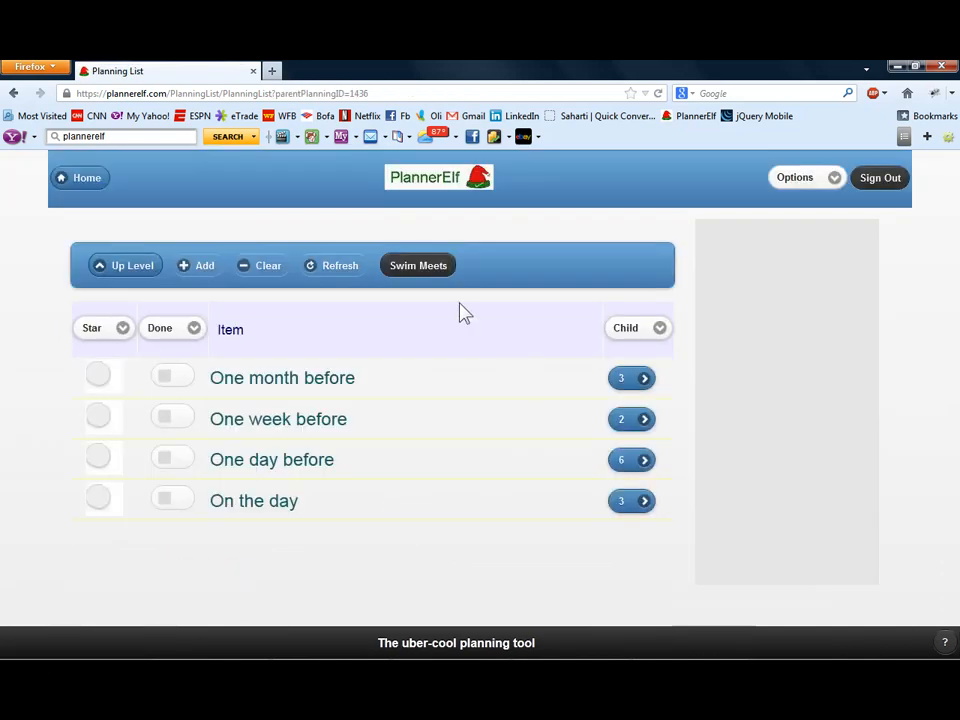
- Examine the appointment offset and reminders of Register for the swim meet under One month before, cancel the edit and return to the top-level lists
left_click(293, 390)
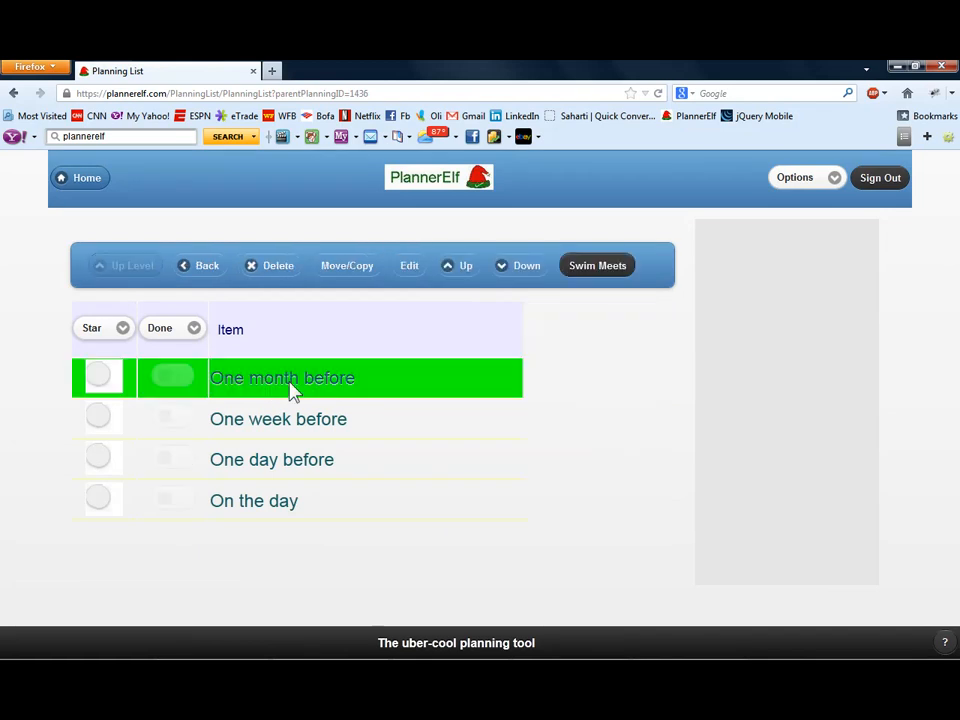
left_click(208, 267)
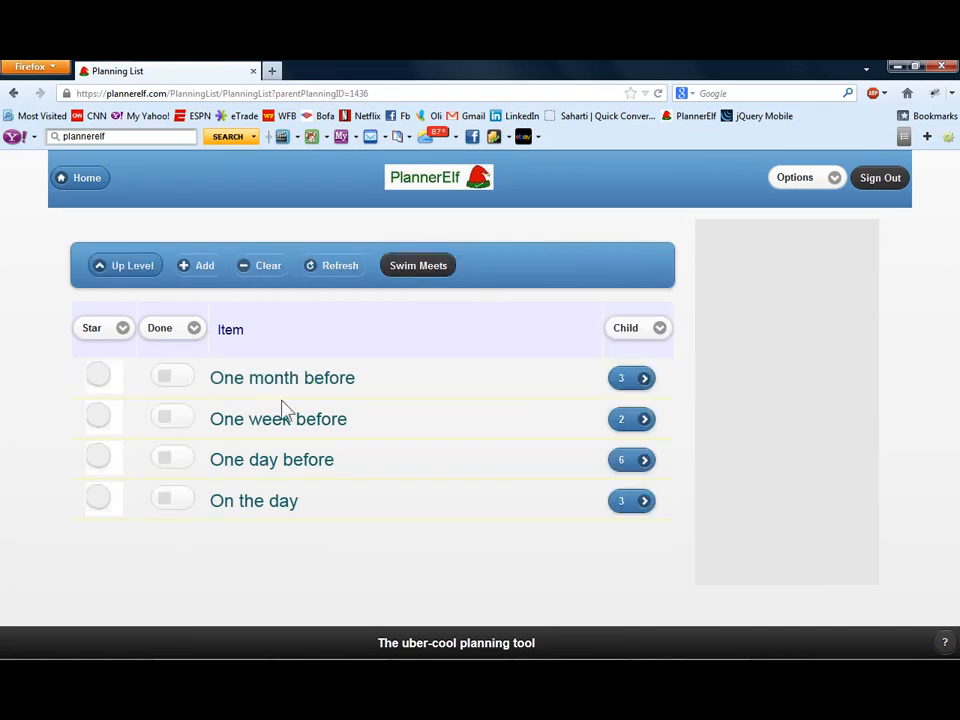
left_click(622, 381)
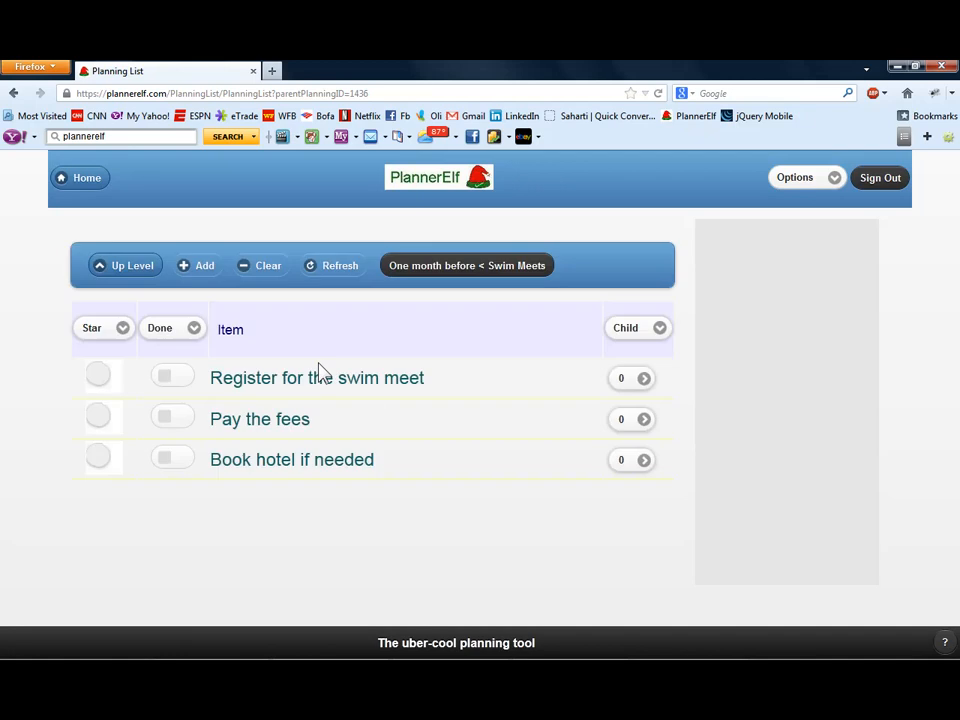
left_click(383, 390)
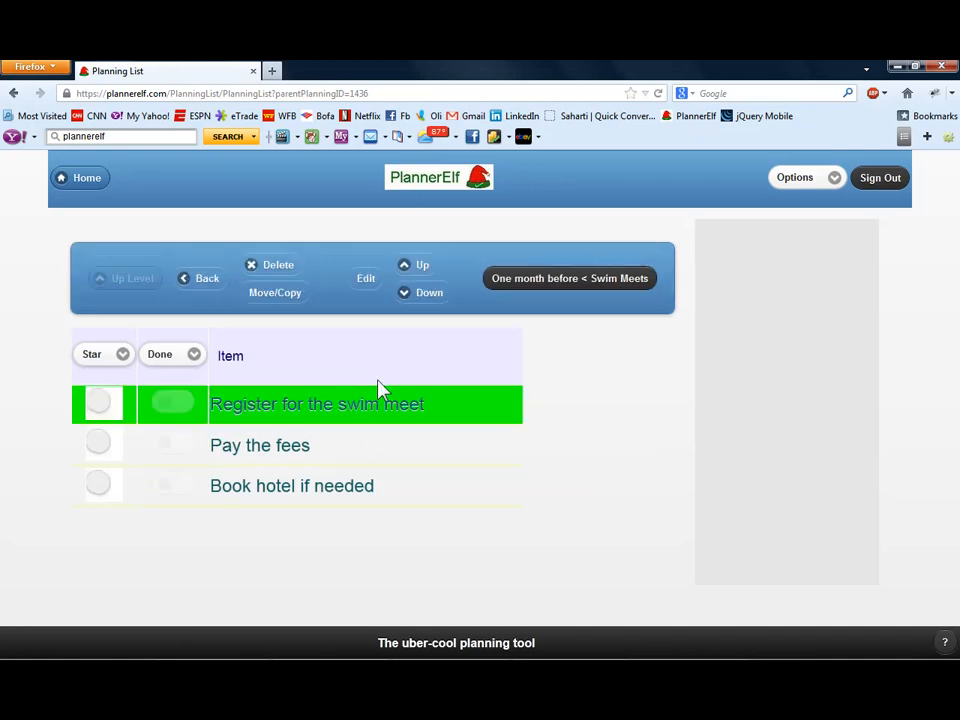
left_click(365, 282)
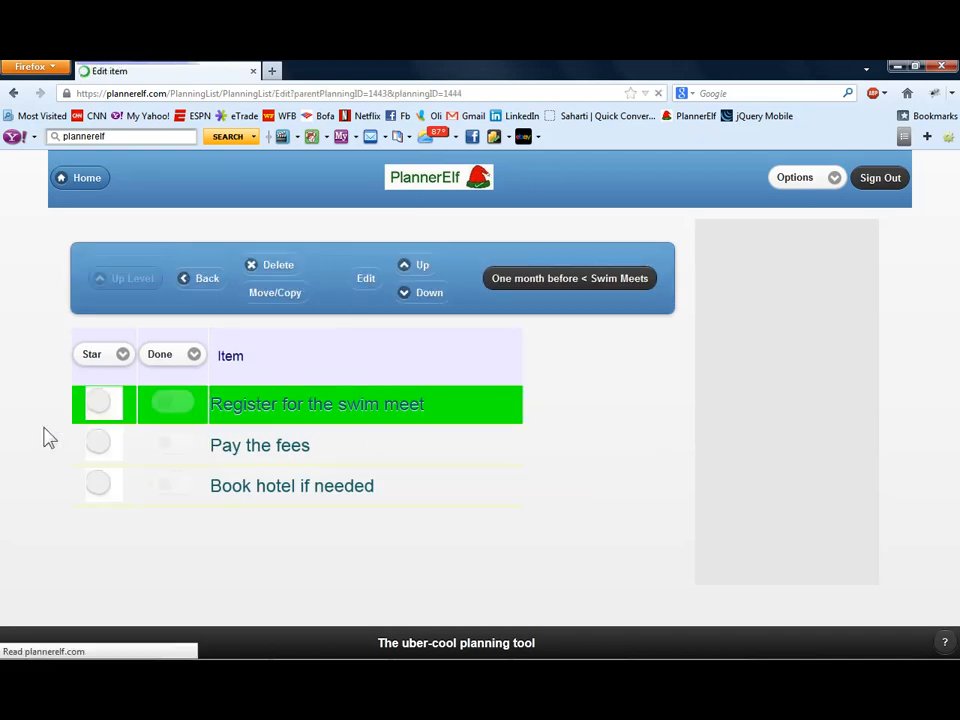
left_click(79, 379)
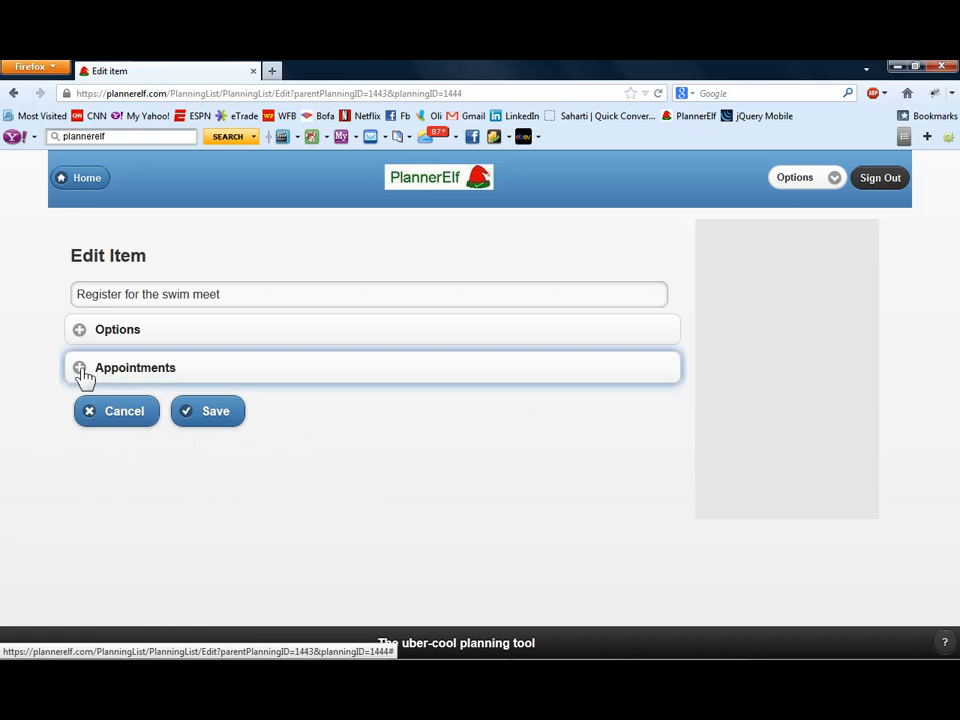
scroll(120, 535, "down", 1)
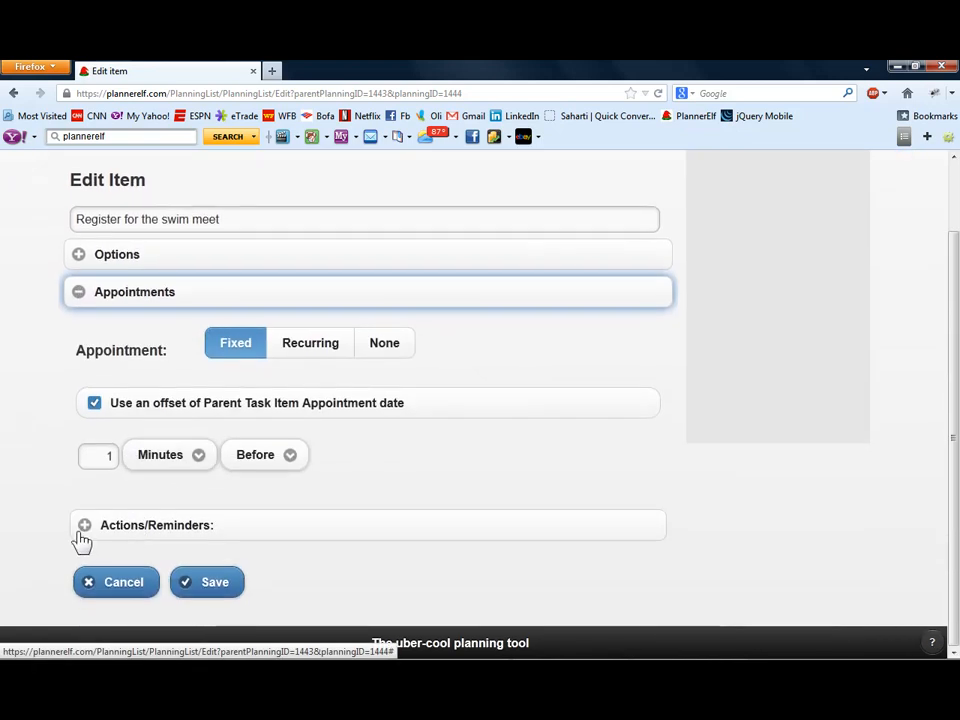
left_click(79, 535)
scroll(79, 535, "down", 2)
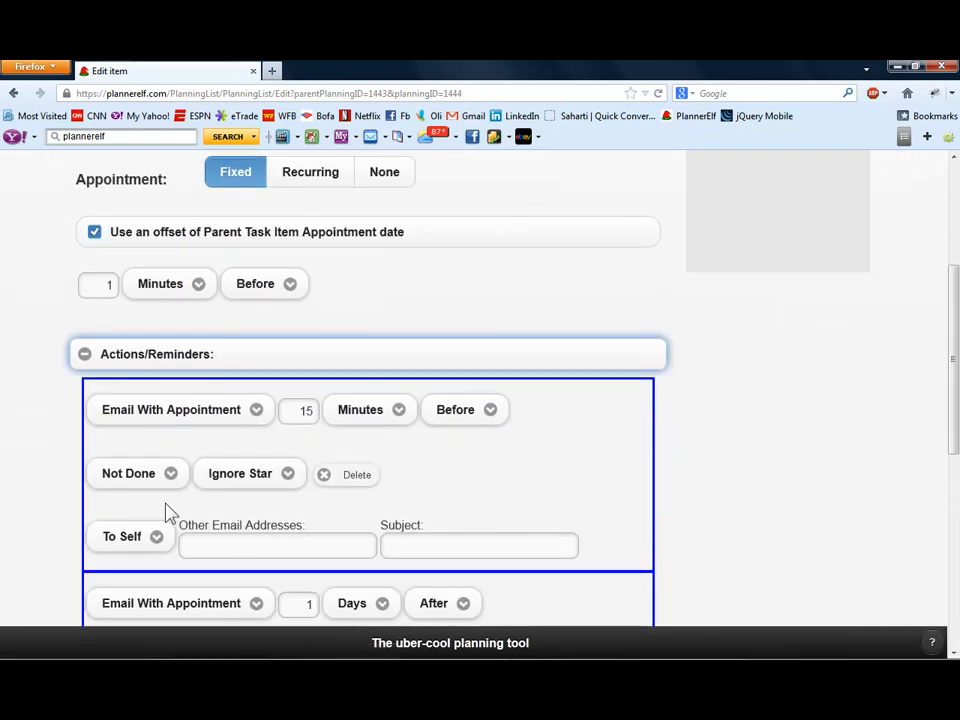
scroll(167, 512, "down", 5)
left_click(124, 594)
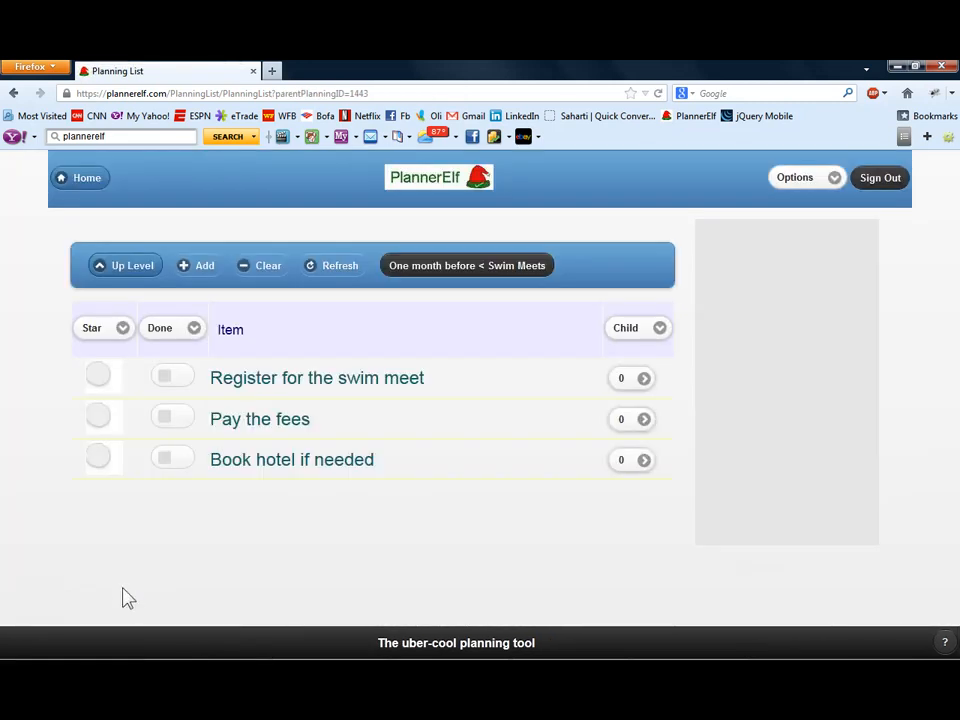
left_click(118, 266)
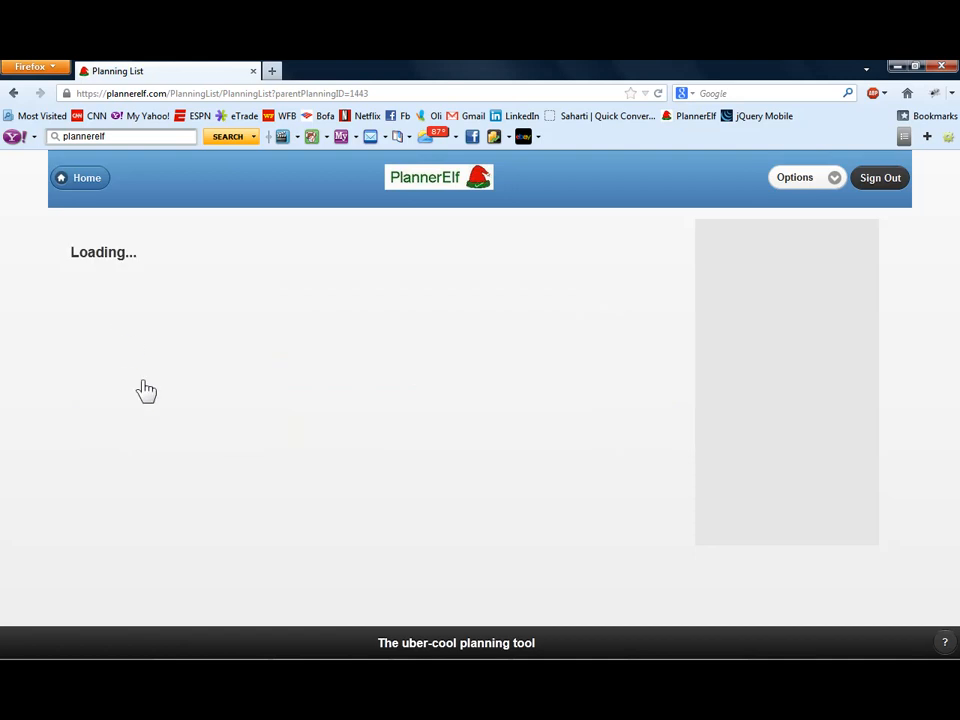
left_click(114, 278)
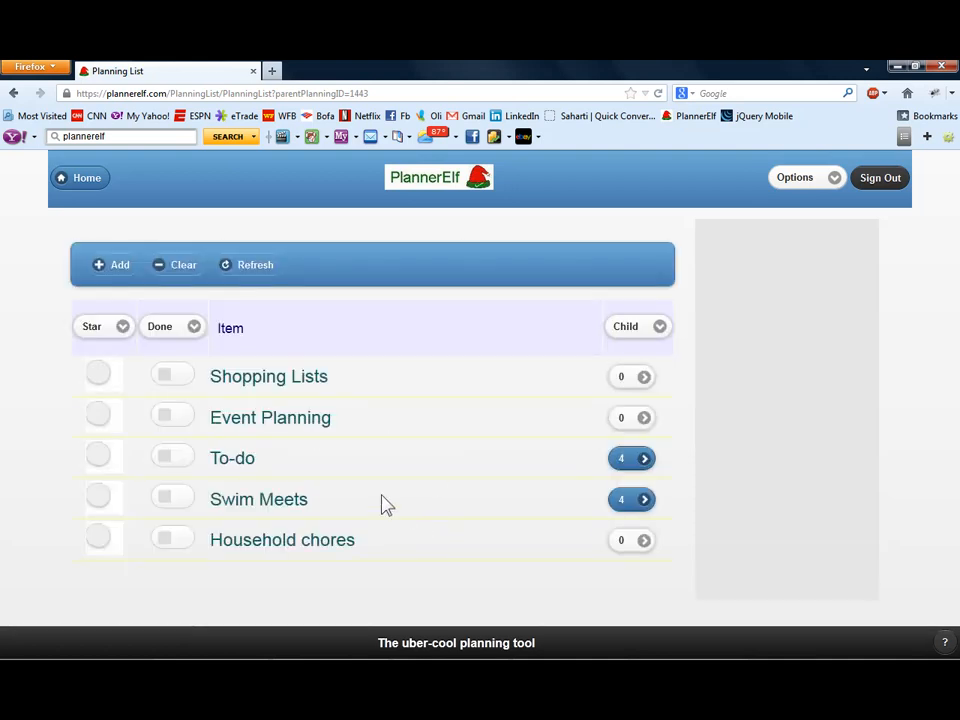
- Open the Swim Meets item for editing and give it a fixed appointment with start date 05/11/2013
left_click(330, 500)
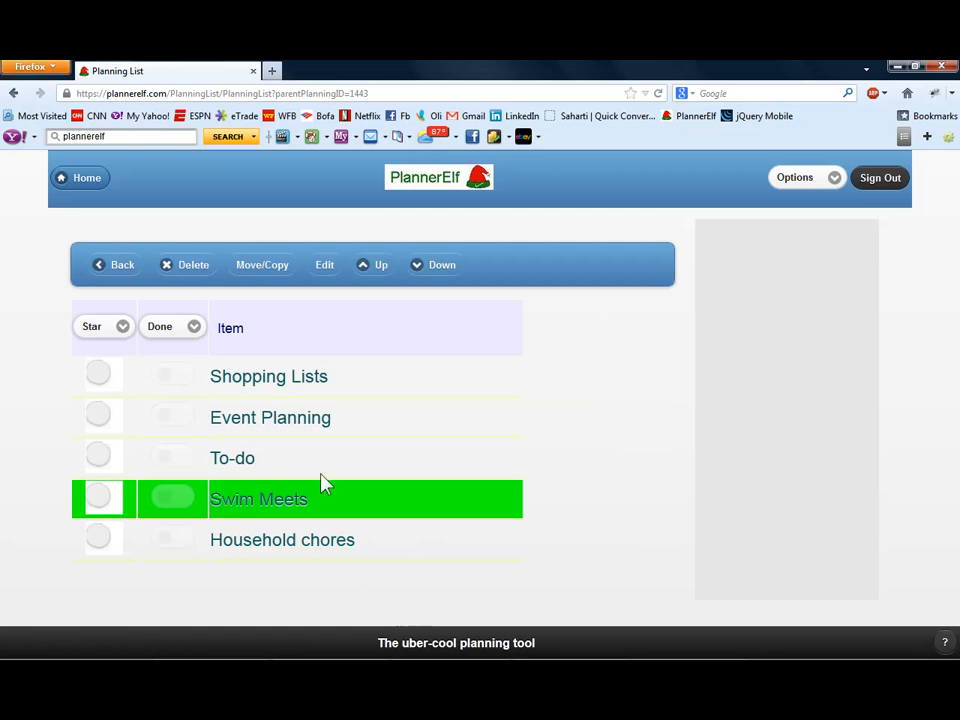
left_click(326, 267)
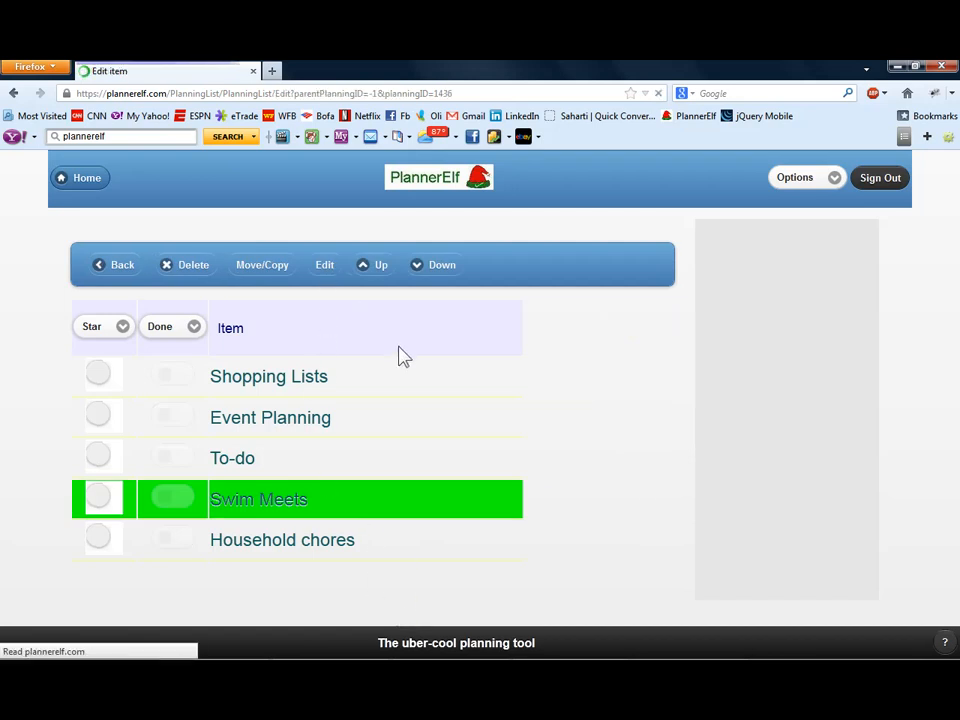
left_click(80, 370)
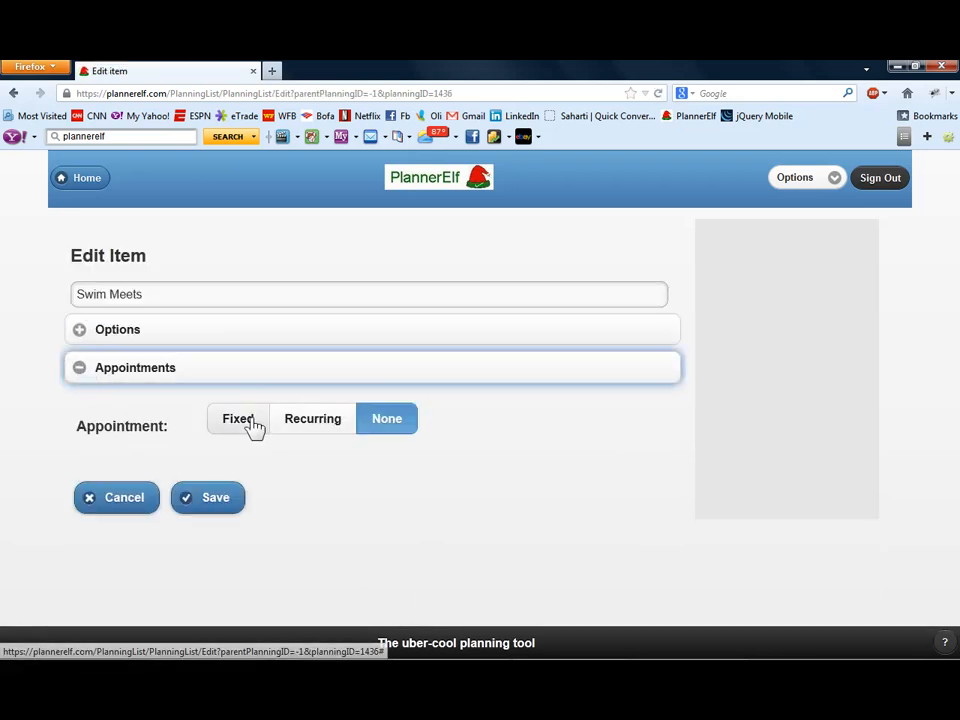
left_click(255, 426)
scroll(47, 514, "down", 2)
left_click(237, 438)
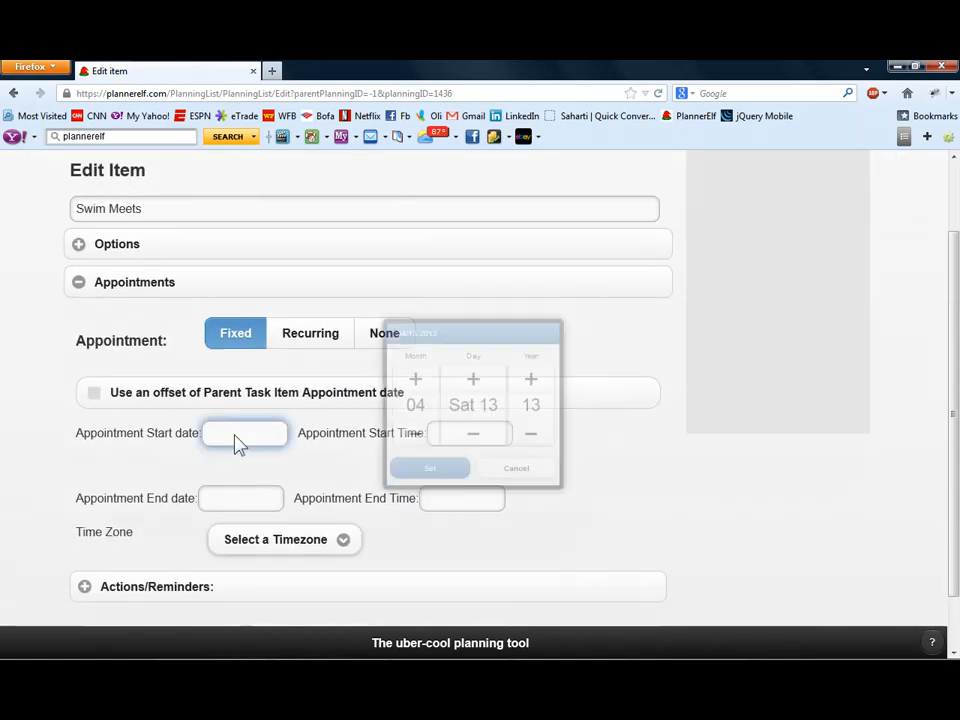
left_click(406, 377)
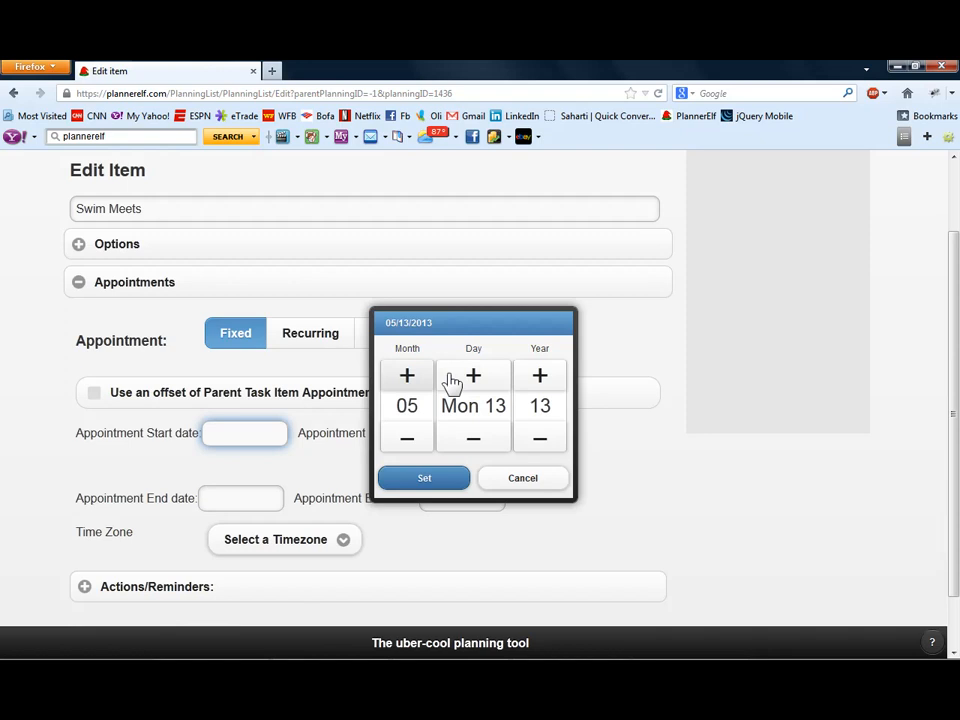
left_click(473, 447)
left_click(474, 452)
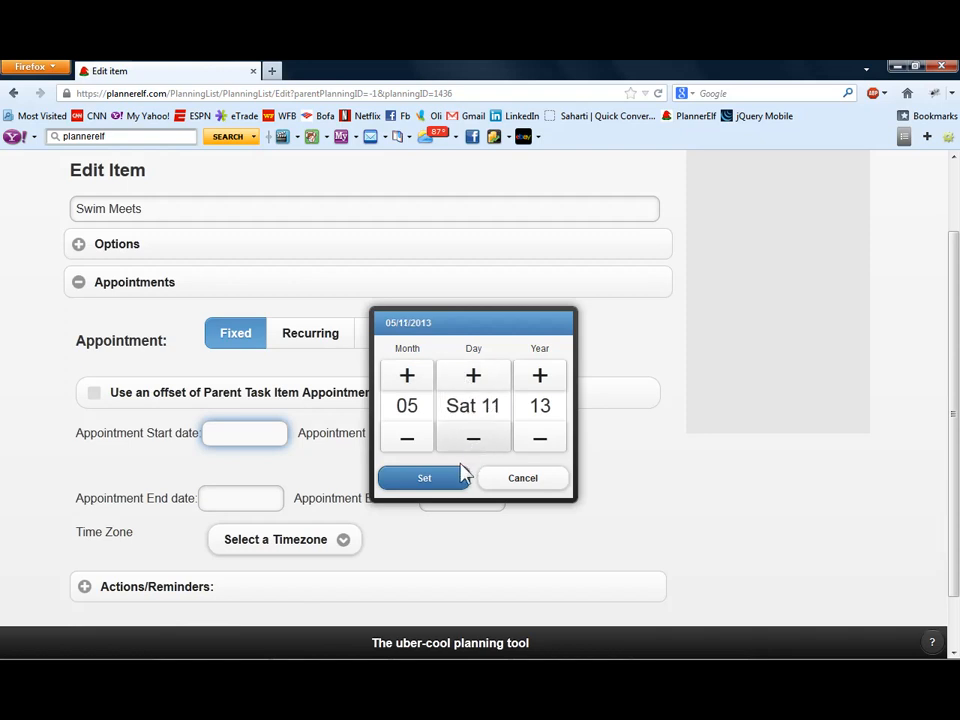
left_click(452, 479)
- Set the Swim Meets appointment start time to 09:00 AM
left_click(456, 440)
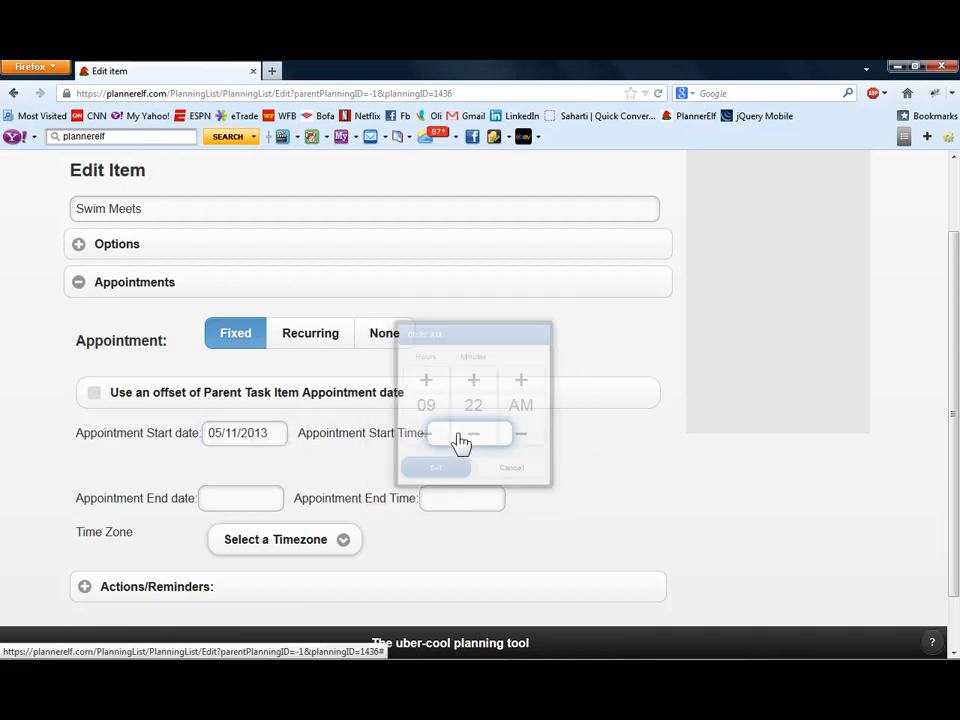
left_click(476, 437)
left_click(477, 437)
left_click(477, 437)
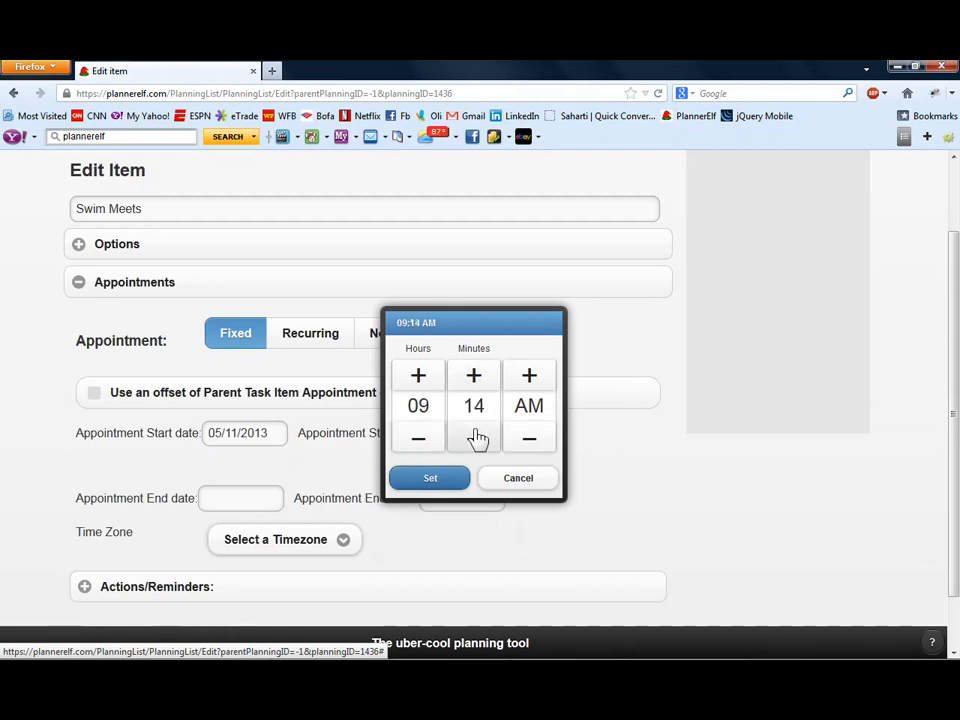
left_click(477, 437)
left_click(477, 437)
left_click(452, 475)
- Set the appointment's time zone to (GMT-05:00) Eastern Time (US & Canada) and save the Swim Meets item
scroll(290, 480, "down", 1)
left_click(275, 478)
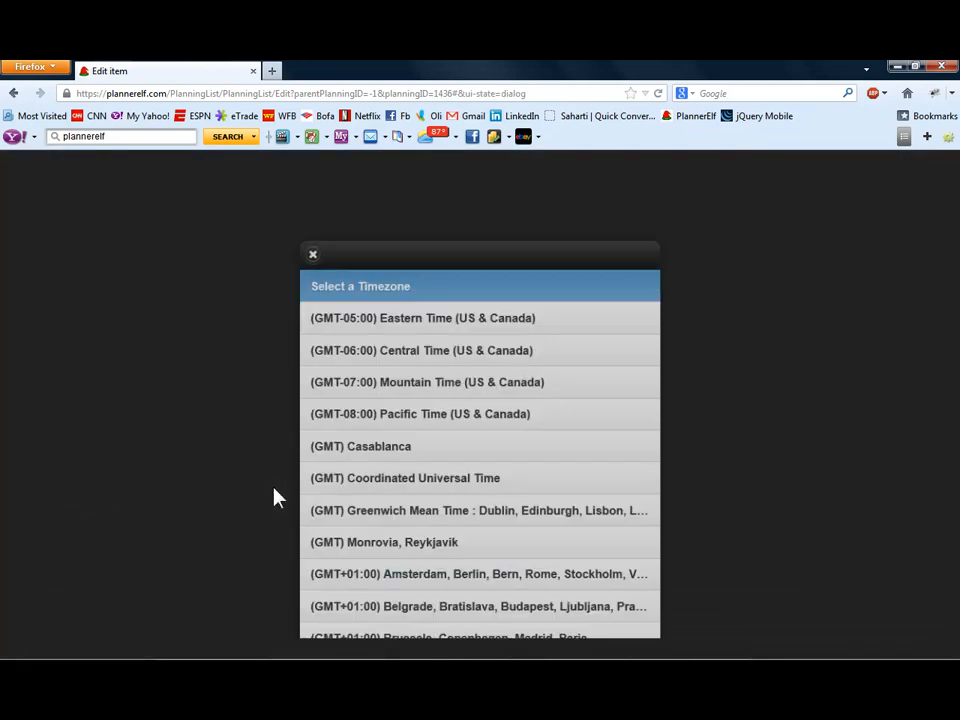
left_click(358, 330)
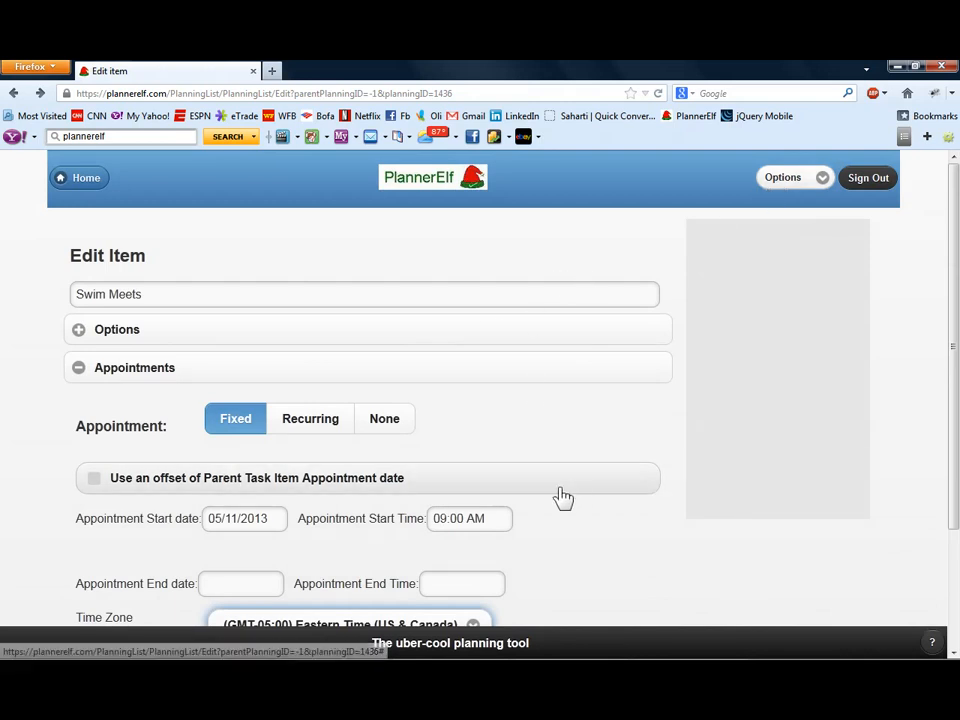
scroll(261, 546, "down", 3)
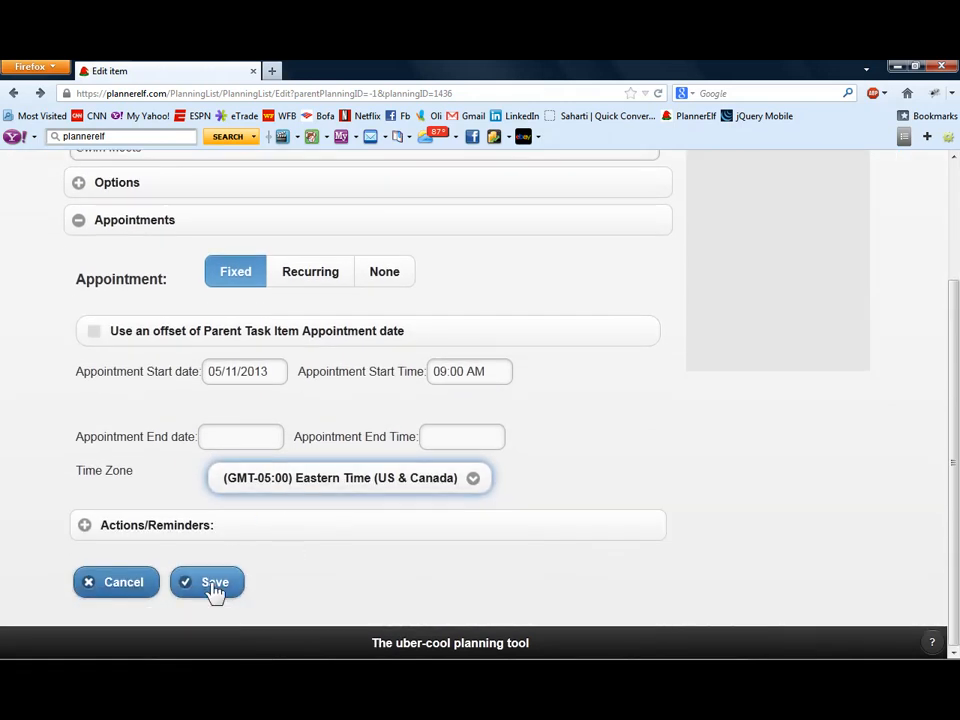
left_click(213, 587)
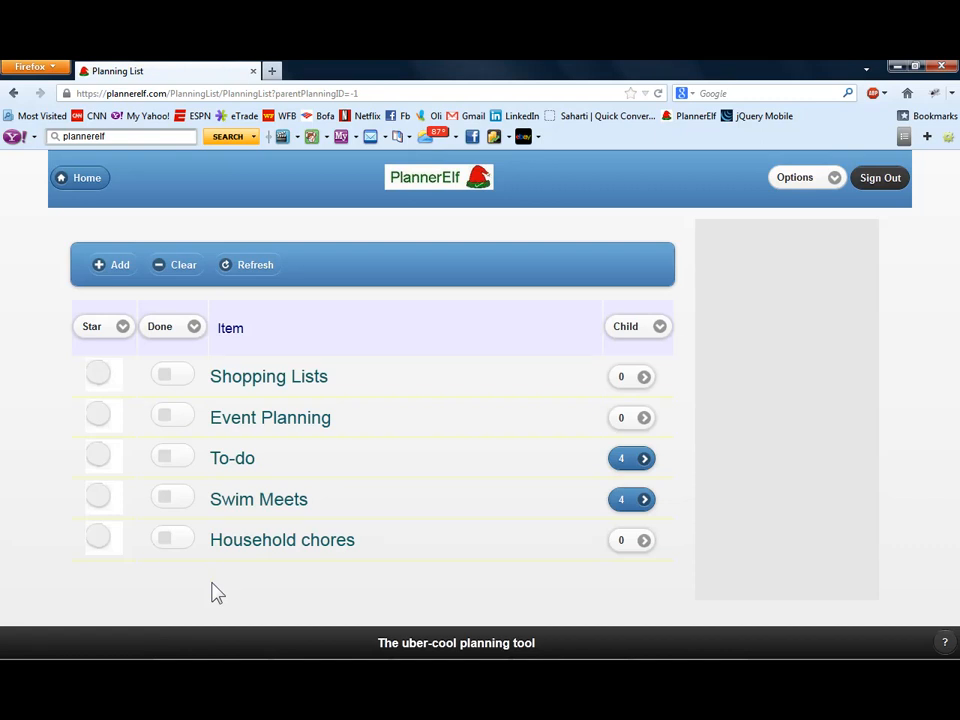
- Examine the Swim Meets sub-items under One week before and On the day, including the Pack meet items list
left_click(628, 499)
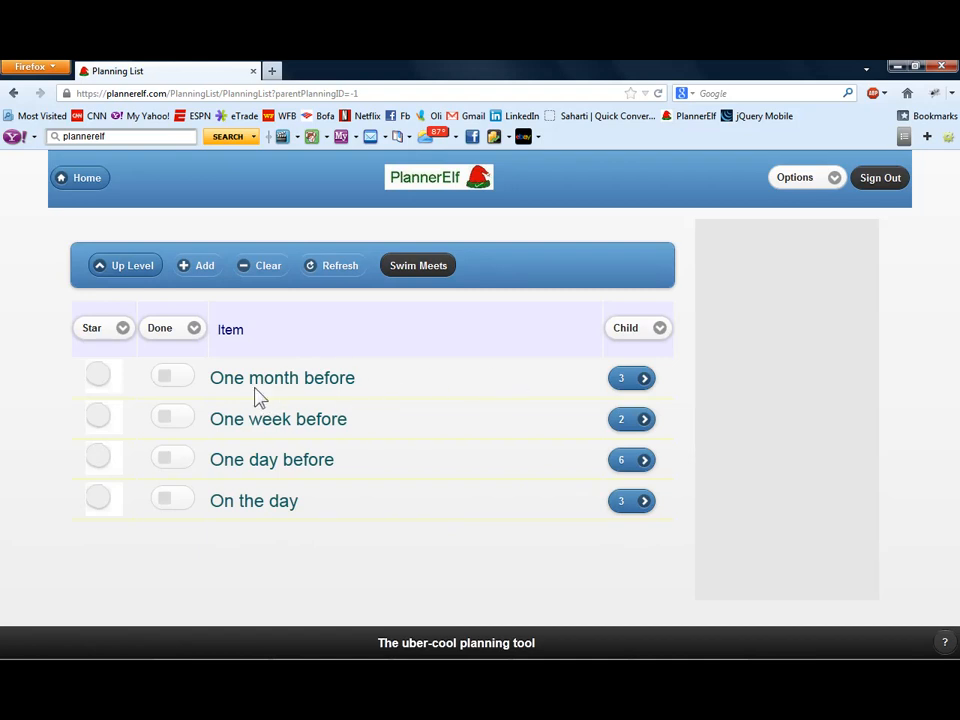
left_click(634, 420)
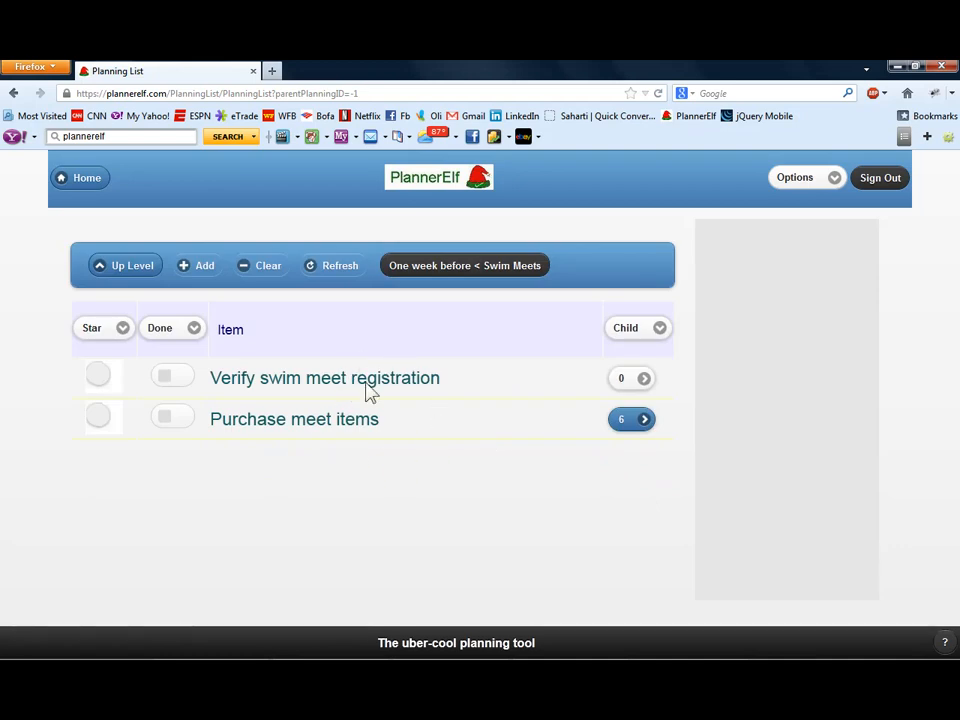
left_click(132, 270)
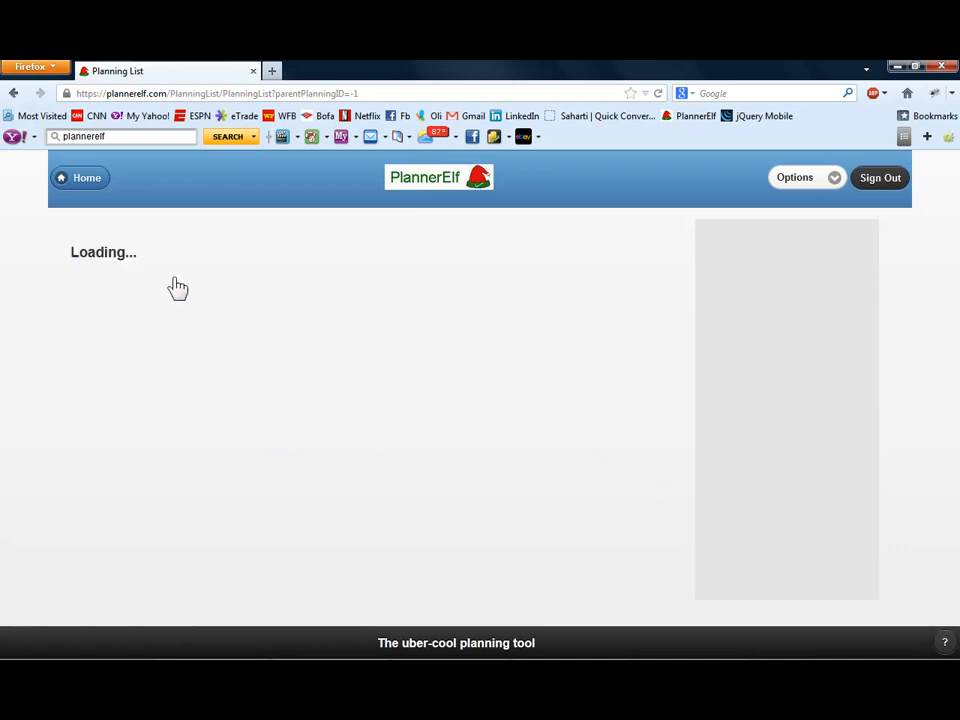
left_click(624, 501)
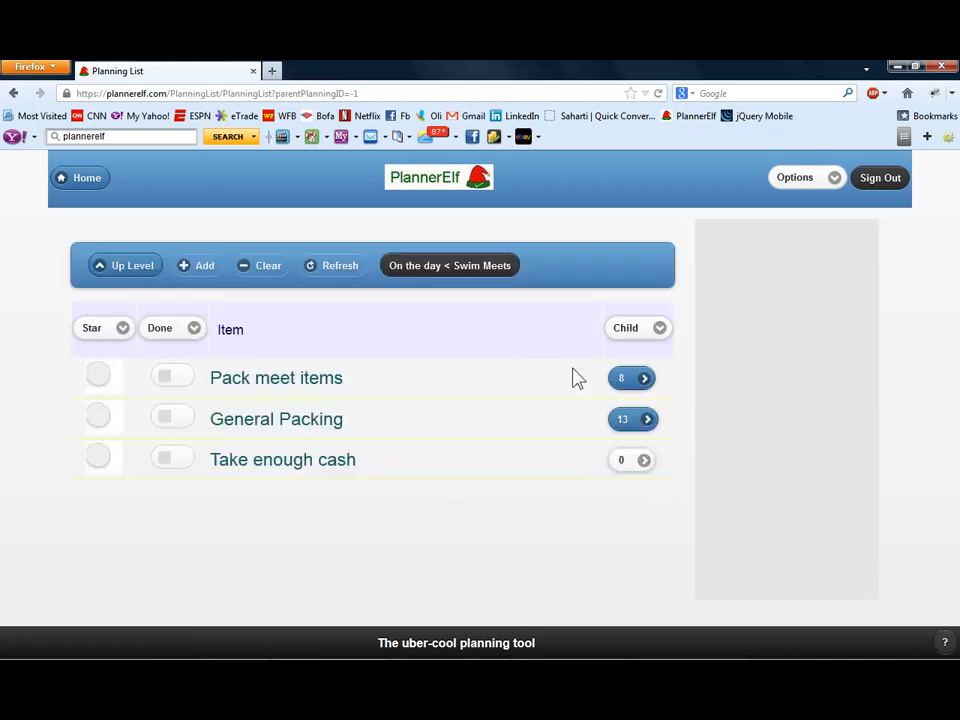
left_click(640, 380)
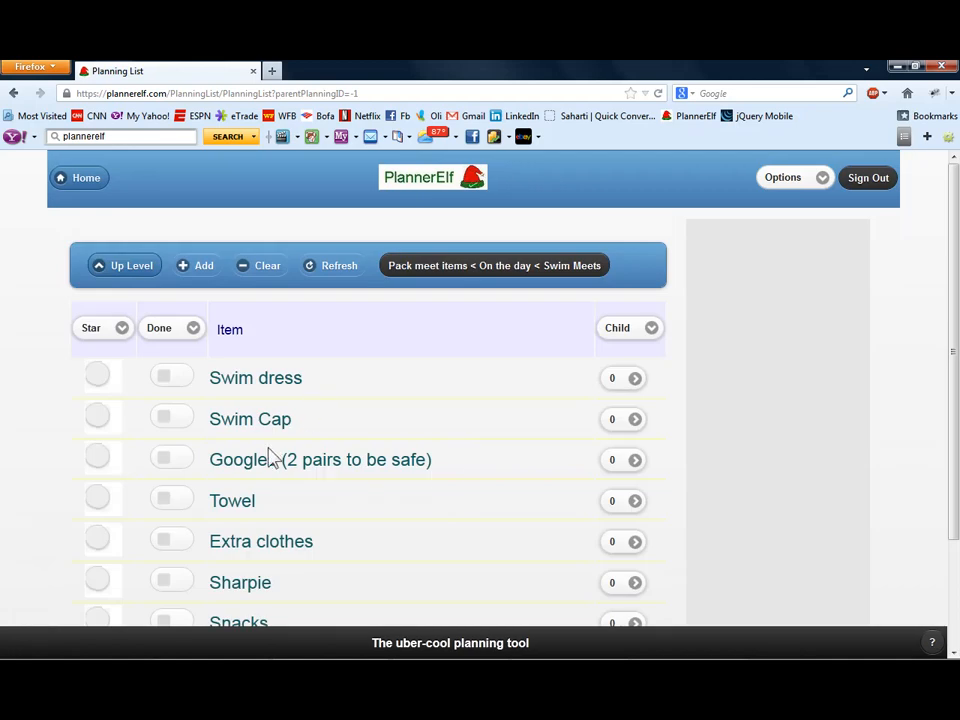
scroll(270, 457, "down", 2)
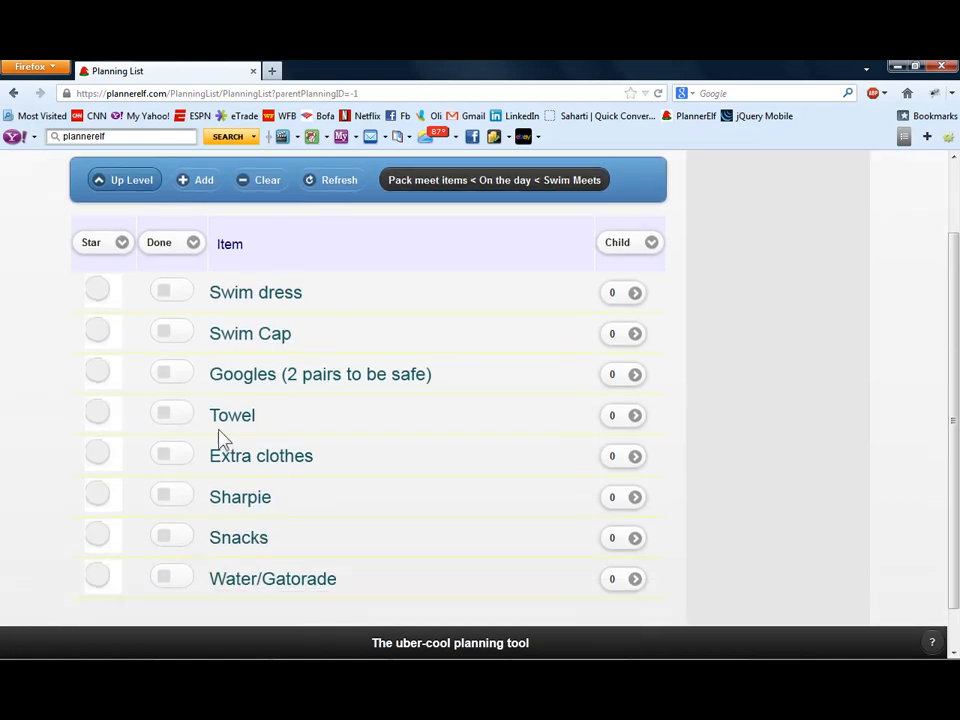
left_click_drag(278, 504, 214, 497)
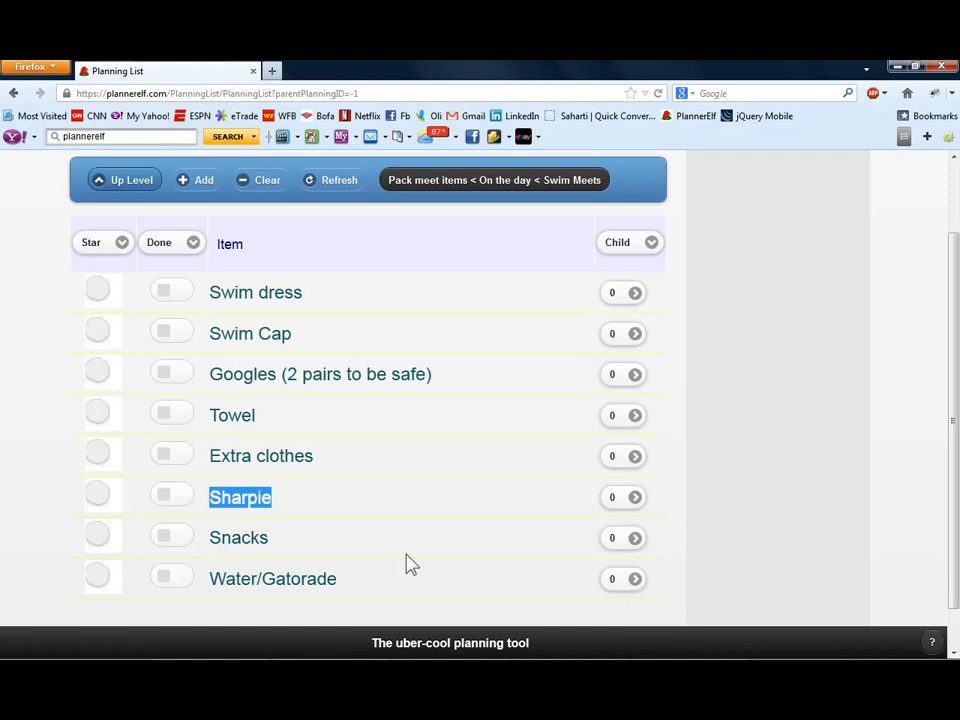
- Mark Swim dress, Swim Cap, Towel and Sharpie as done in the Pack meet items list
scroll(409, 527, "up", 3)
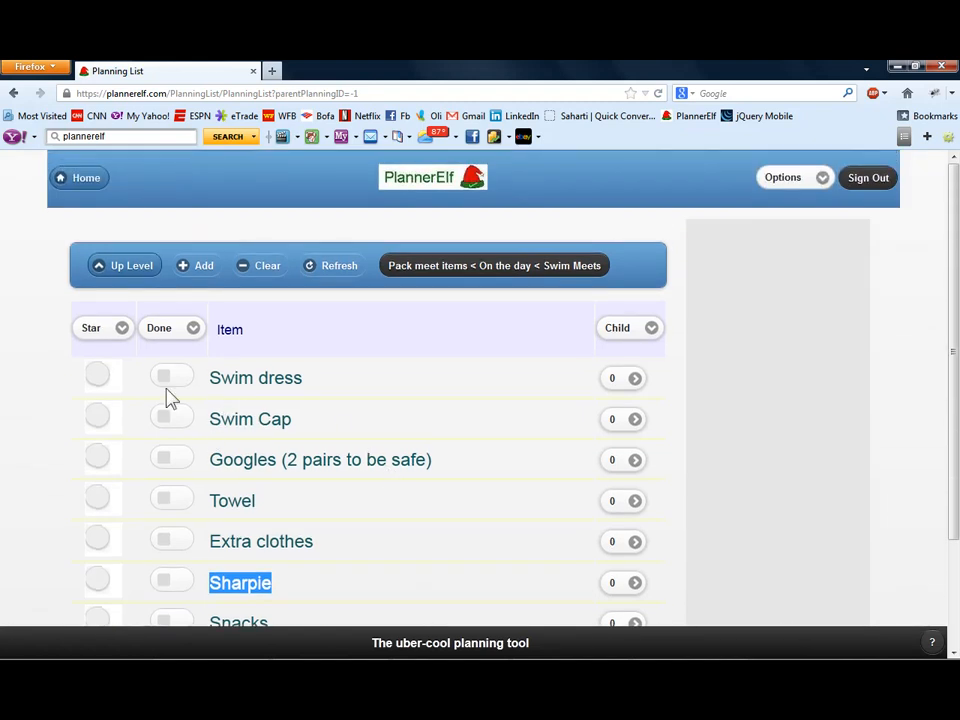
left_click(170, 385)
left_click(167, 425)
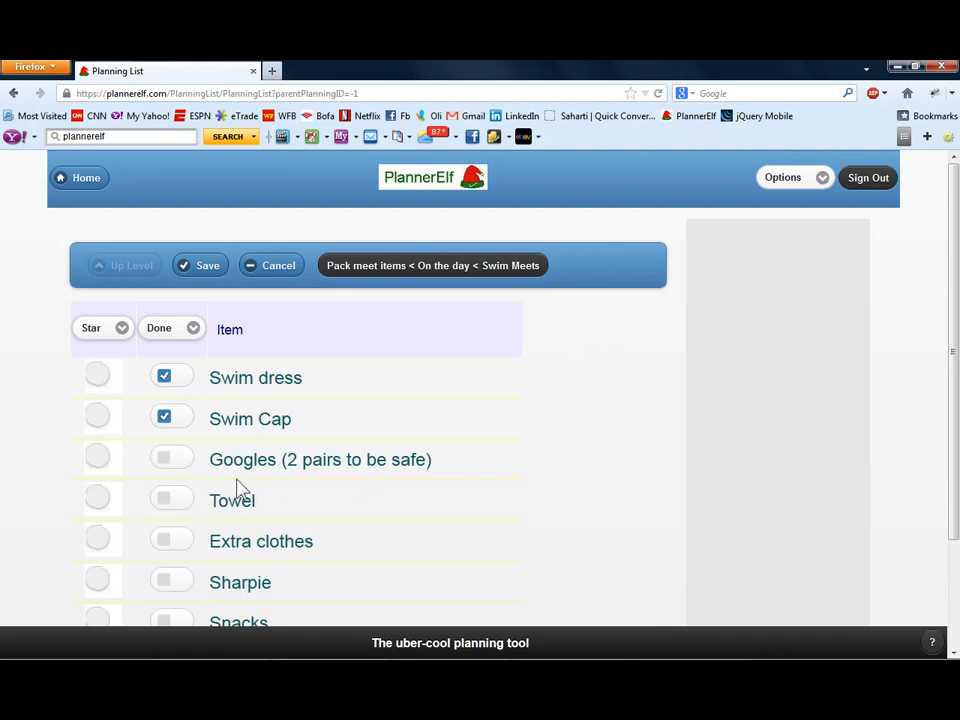
scroll(221, 482, "down", 1)
scroll(221, 482, "down", 1)
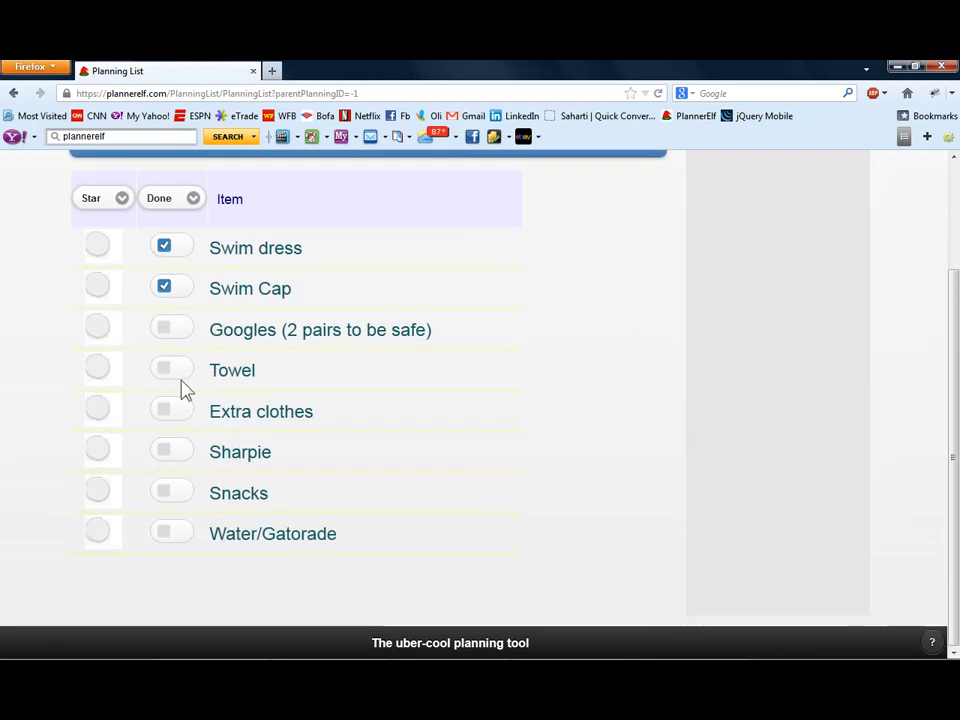
left_click(184, 385)
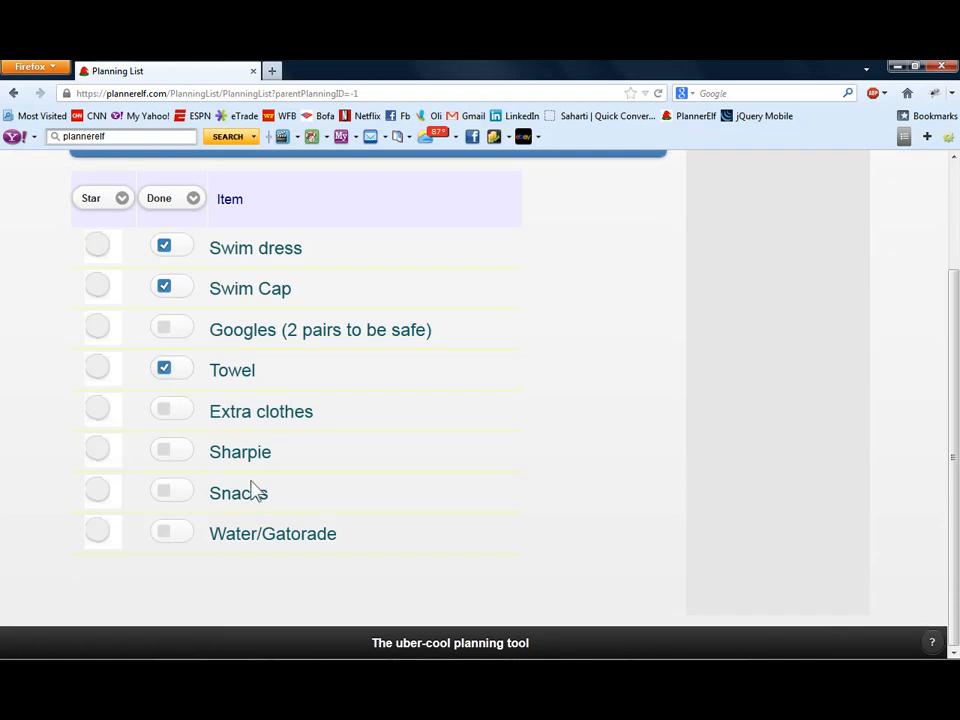
left_click(176, 452)
scroll(182, 450, "up", 2)
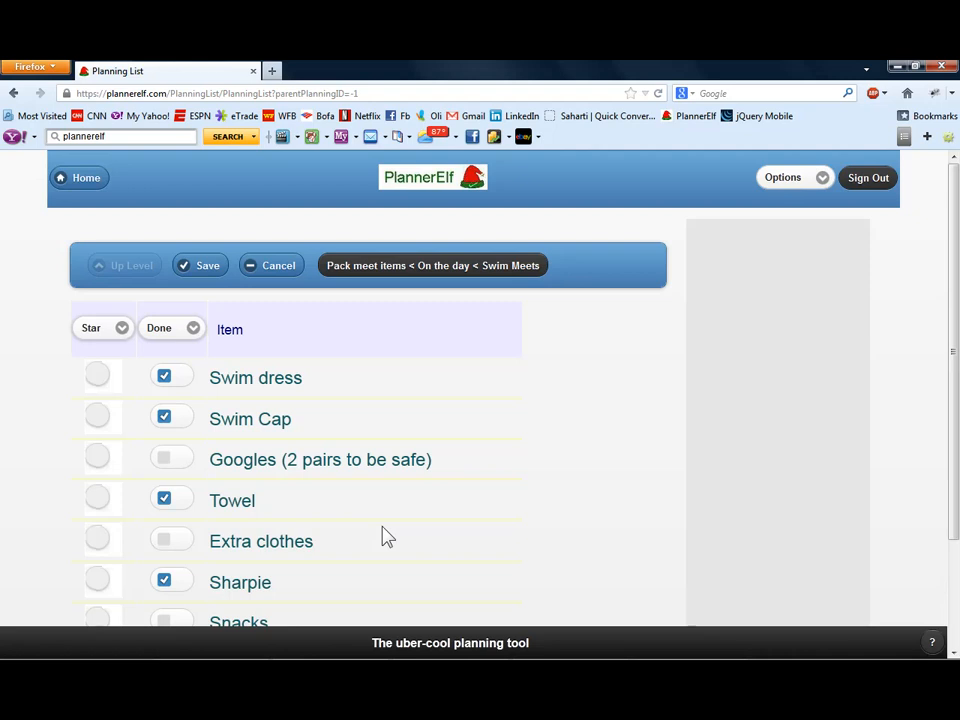
- Open the Club/Grocery Store template under Shopping for downloading and show its full list of child items
left_click(776, 180)
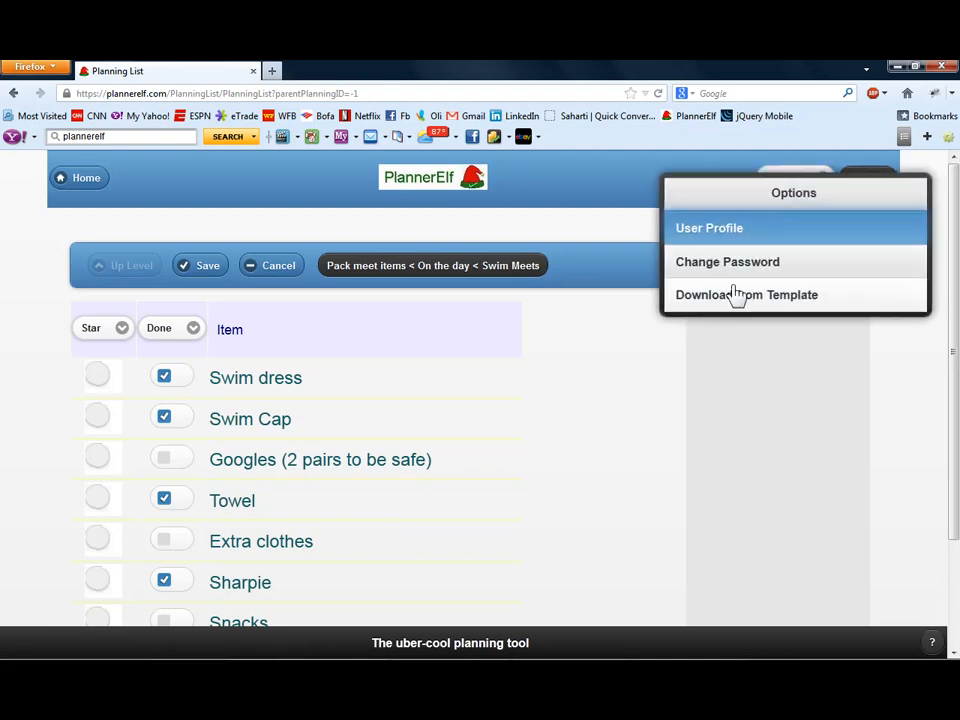
left_click(729, 300)
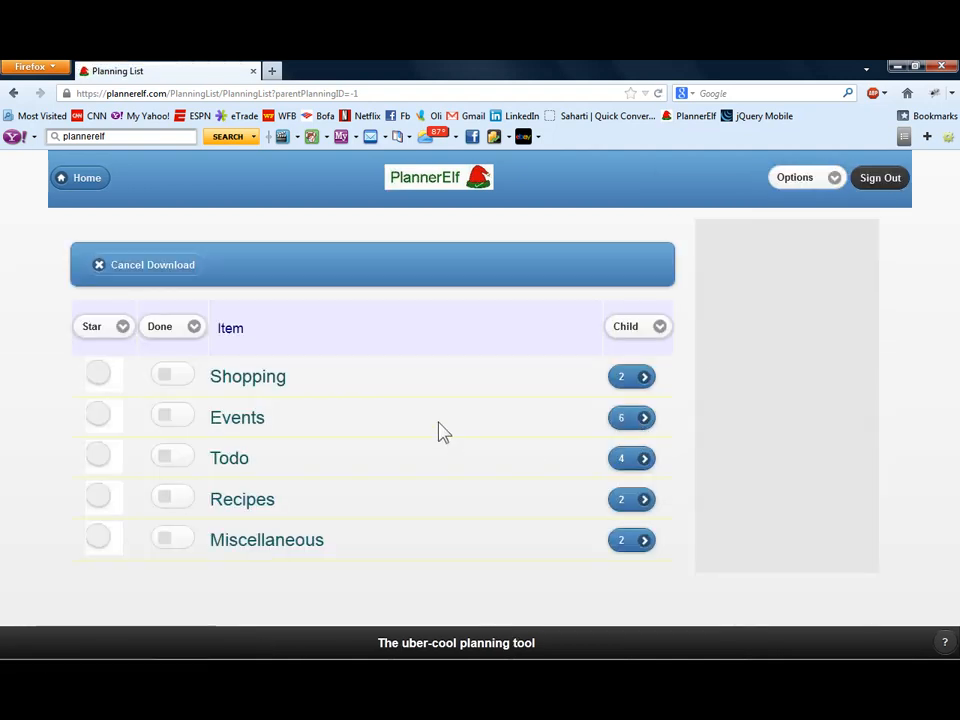
left_click(634, 380)
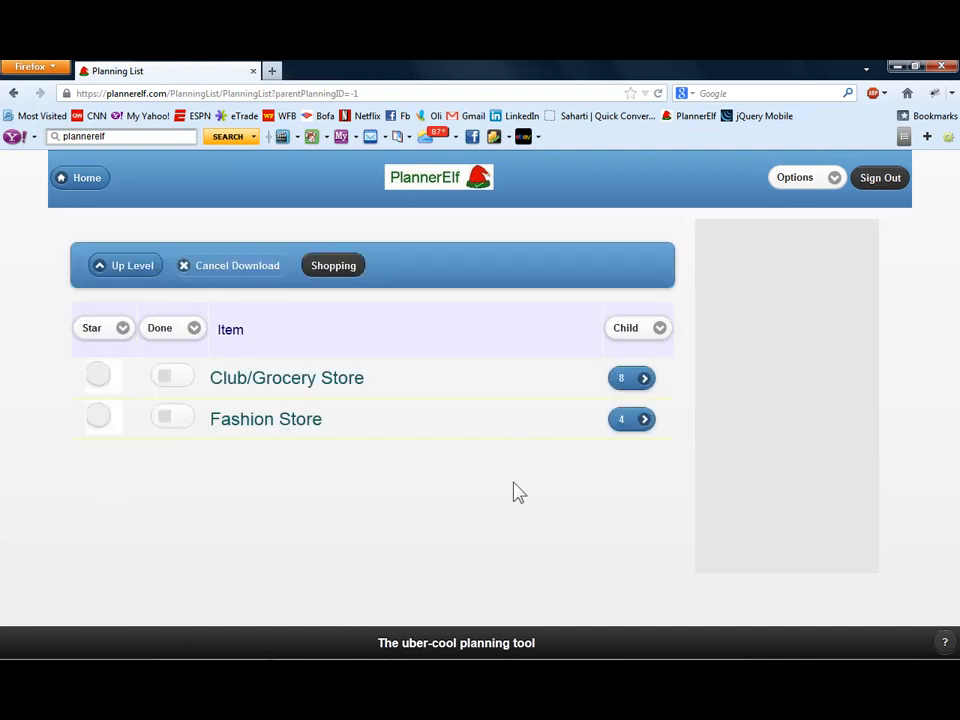
left_click(636, 381)
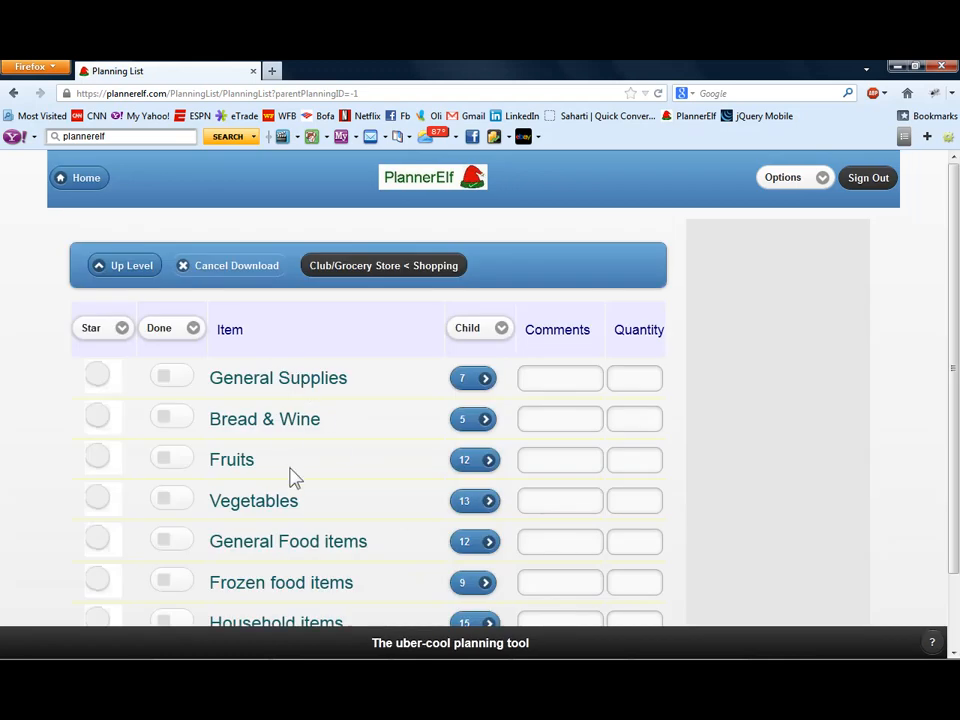
scroll(312, 560, "down", 2)
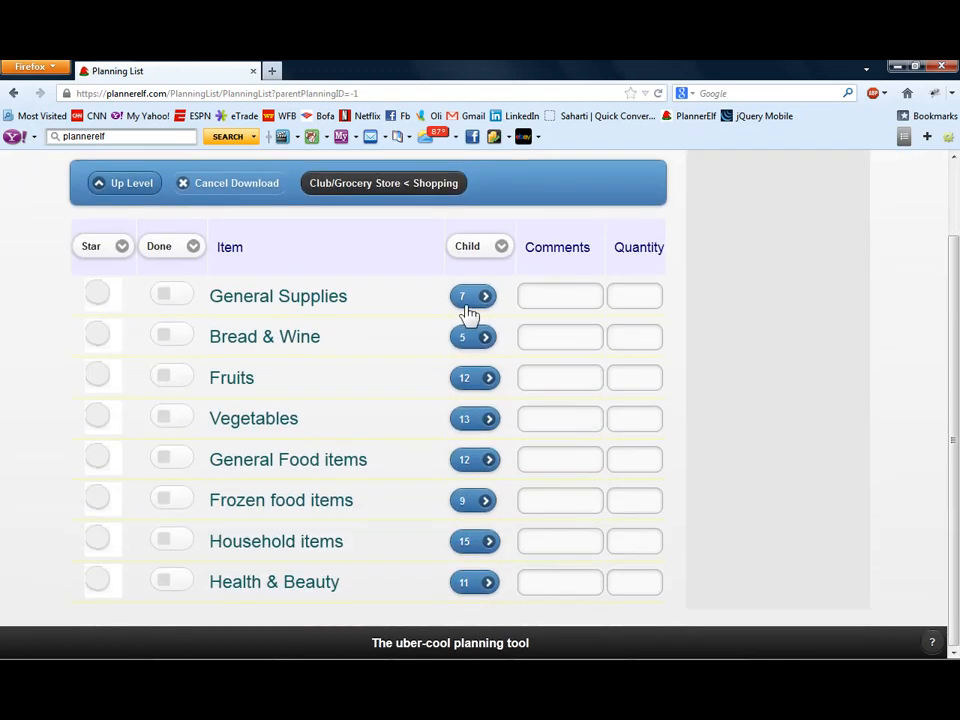
left_click(480, 255)
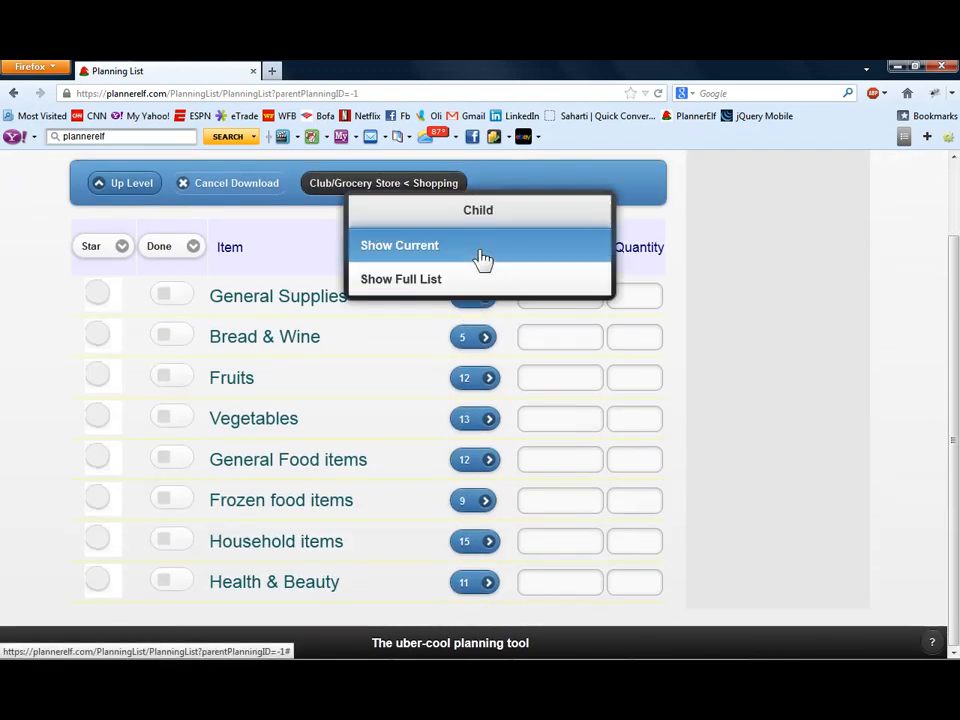
left_click(414, 289)
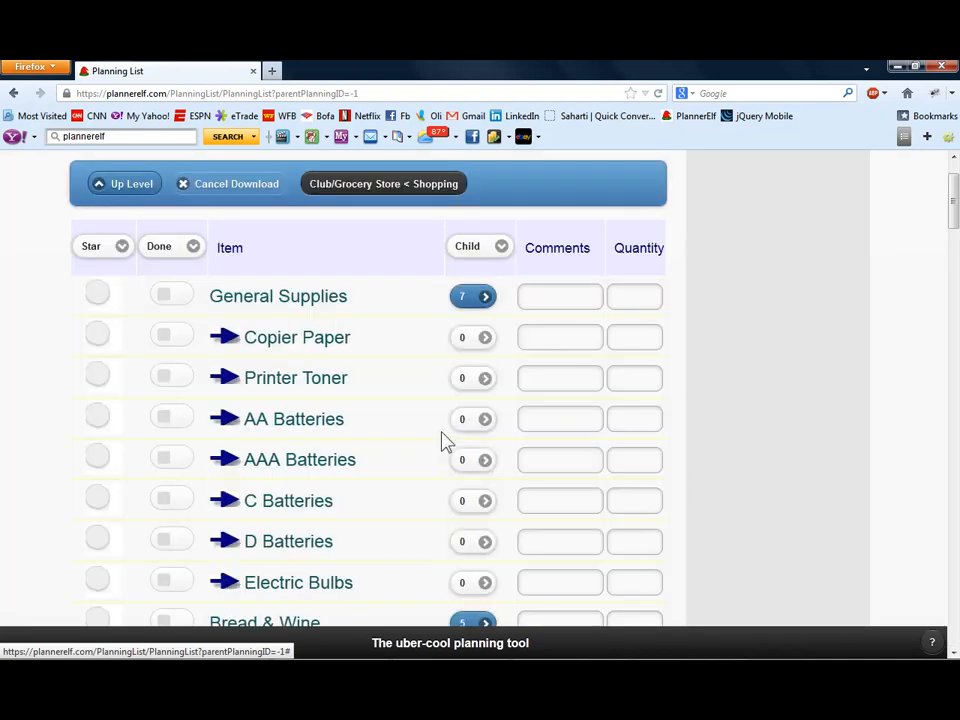
- Star Copier Paper, AA Batteries, Bread, Wine, Apricots and Pineapple in the Club/Grocery Store list
left_click(93, 340)
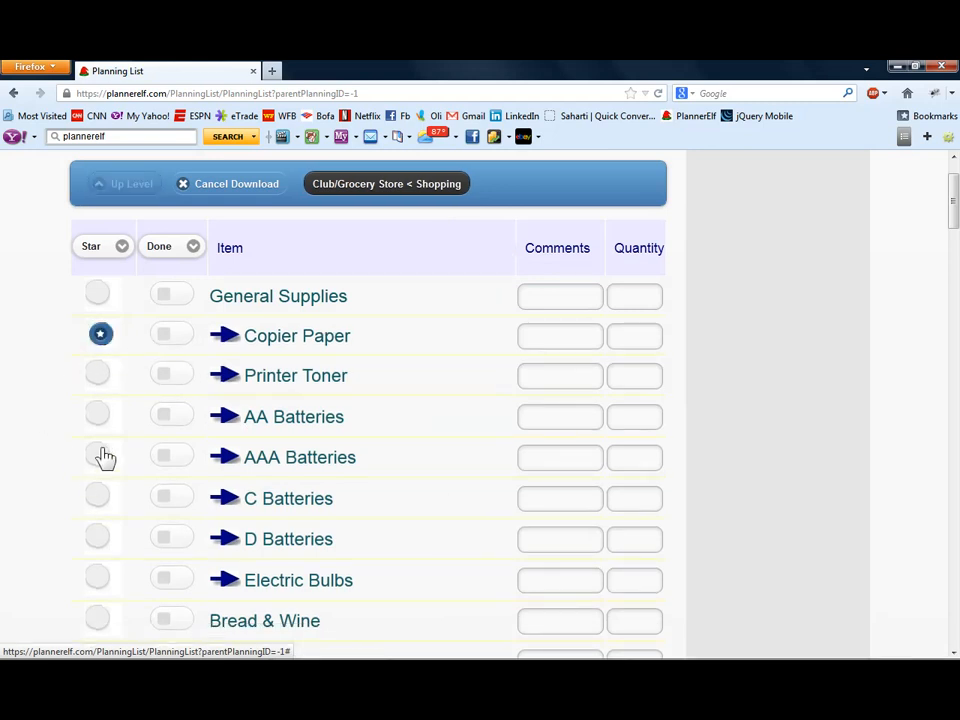
left_click(96, 416)
scroll(45, 484, "down", 3)
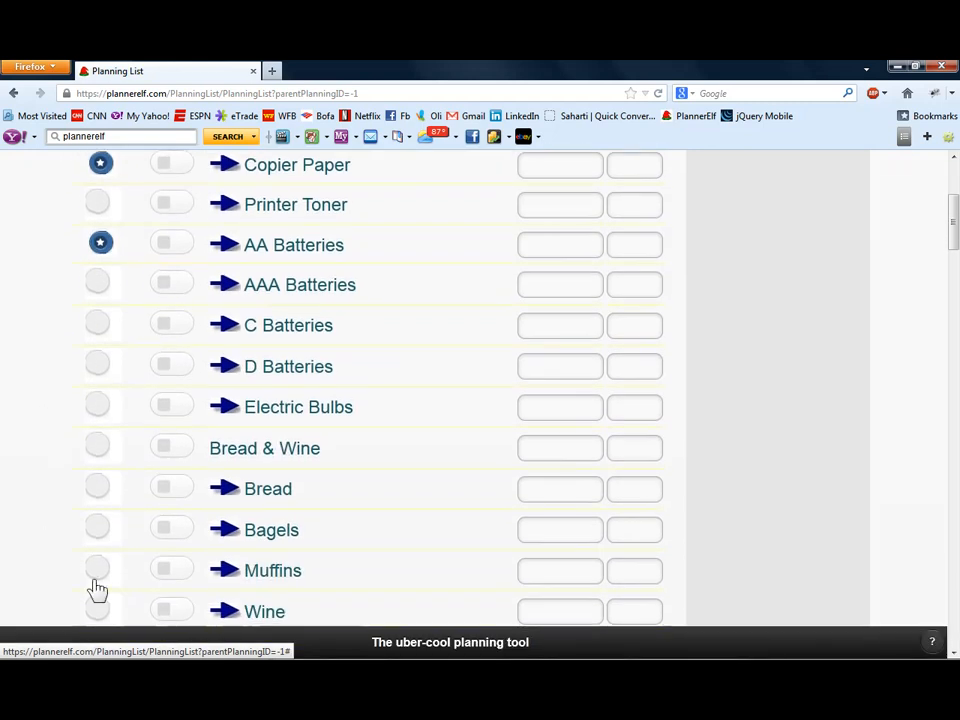
left_click(94, 494)
scroll(86, 534, "down", 2)
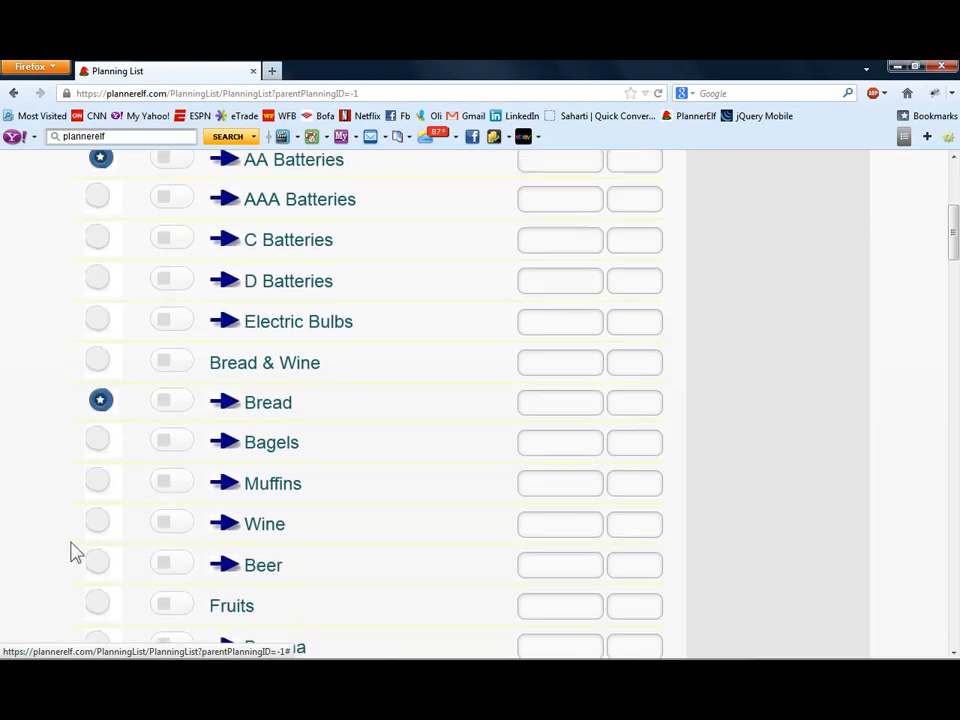
left_click(95, 527)
scroll(78, 538, "down", 5)
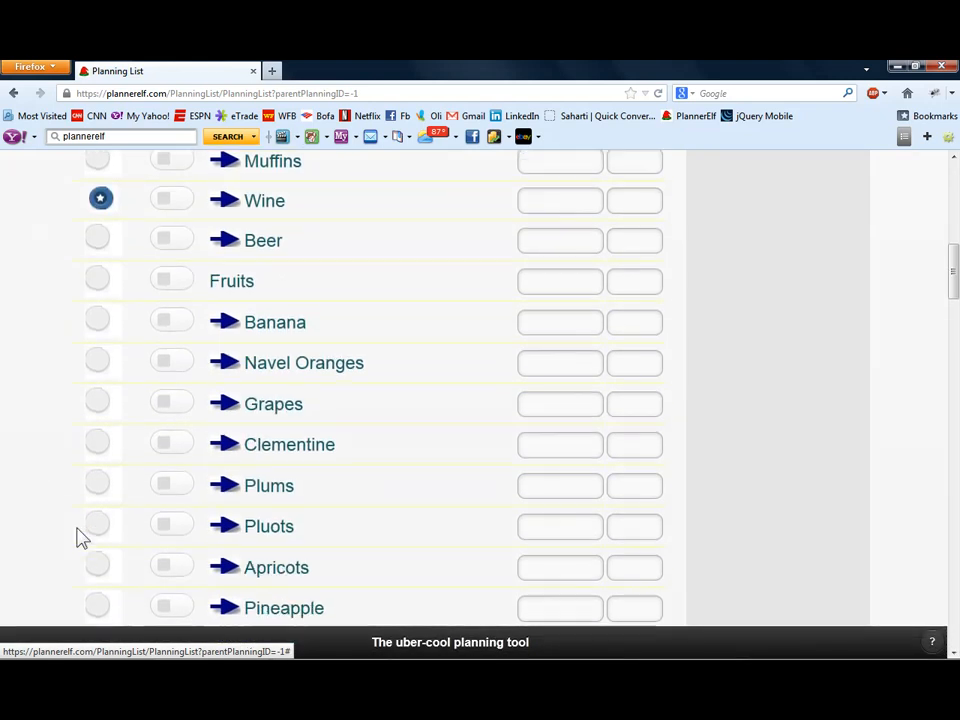
scroll(82, 538, "down", 2)
left_click(93, 465)
left_click(93, 505)
- Filter the Club/Grocery Store list to show Only Starred and Only not Done items
scroll(146, 531, "up", 15)
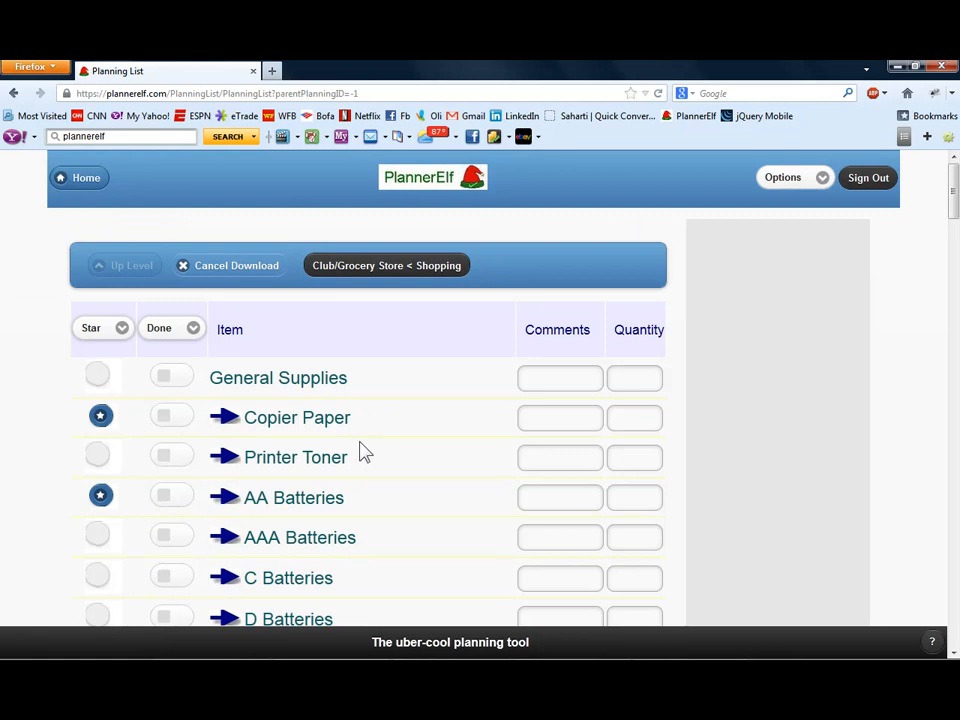
left_click(114, 330)
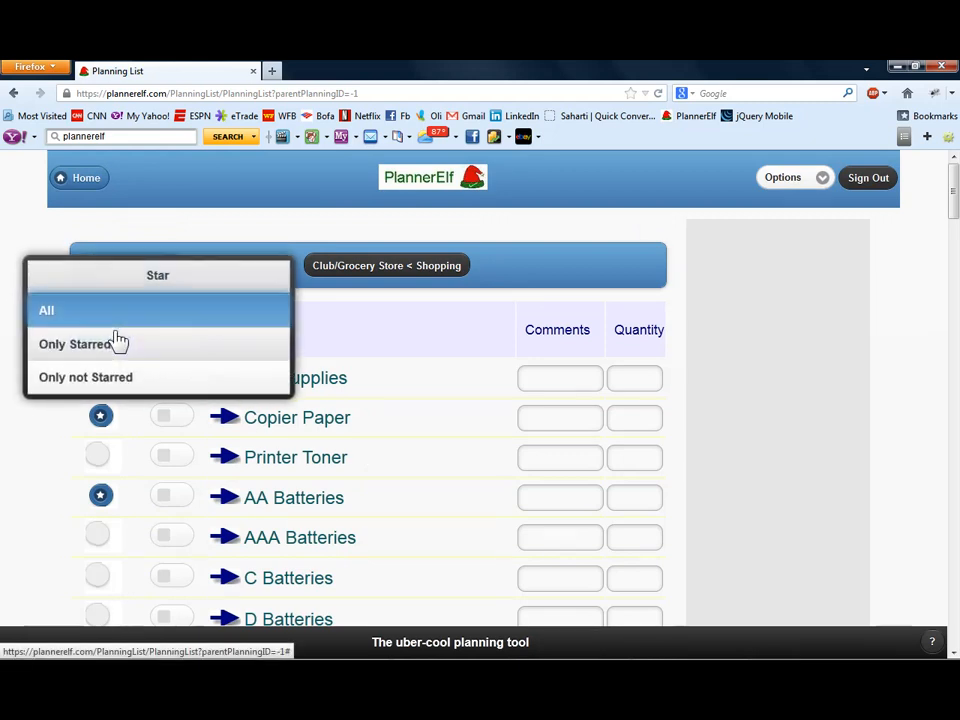
left_click(95, 345)
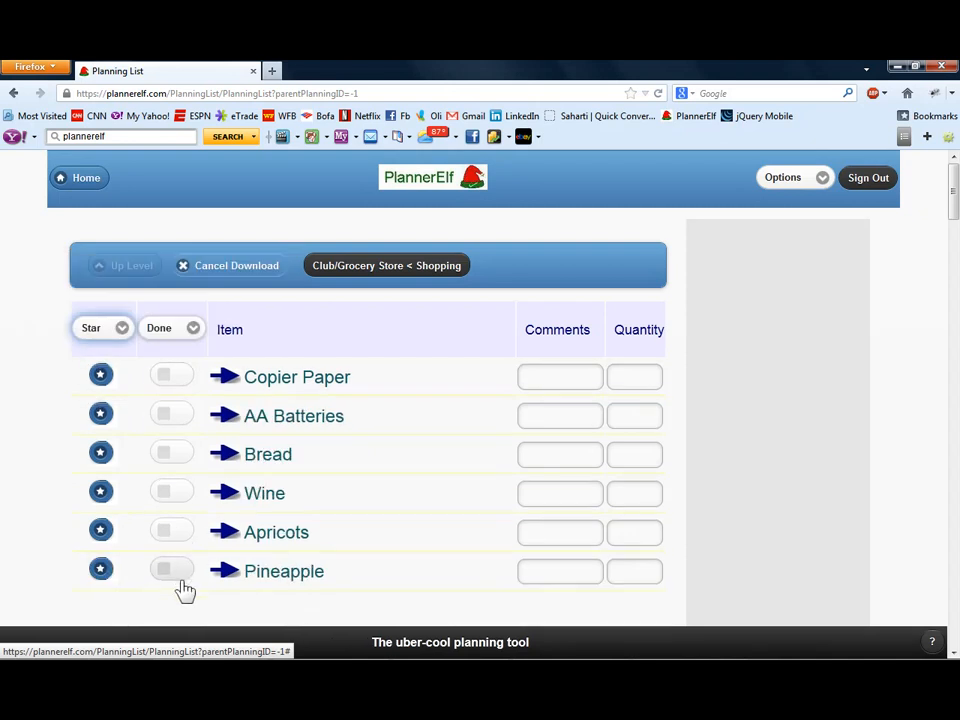
left_click(193, 328)
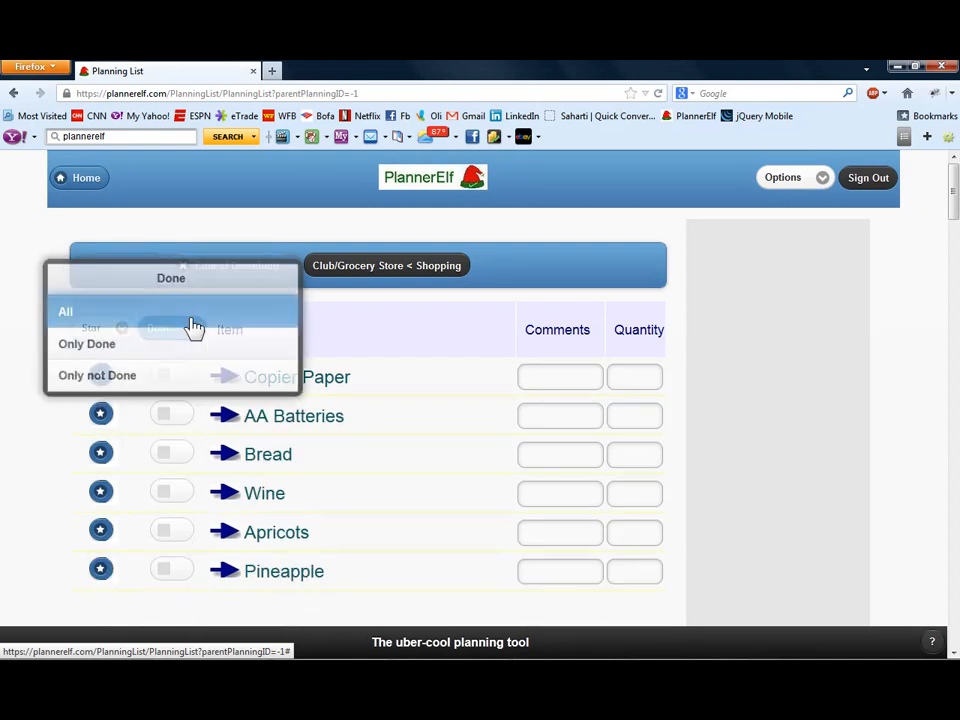
left_click(133, 385)
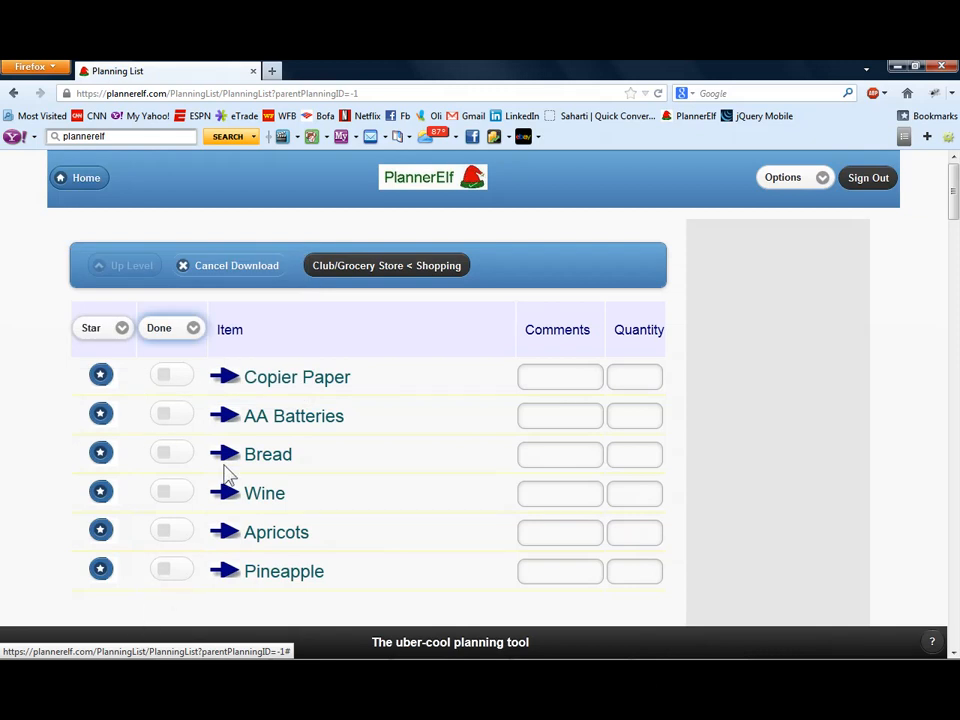
- Mark AA Batteries, Bread and Apricots as done in the filtered shopping list
left_click(167, 420)
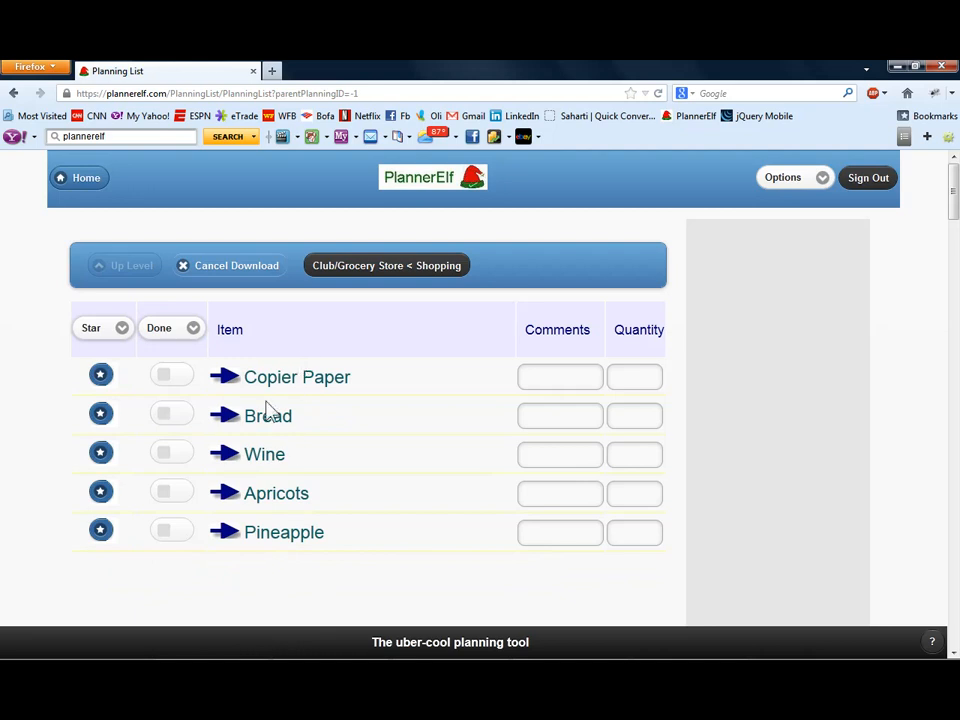
left_click(182, 421)
left_click(176, 460)
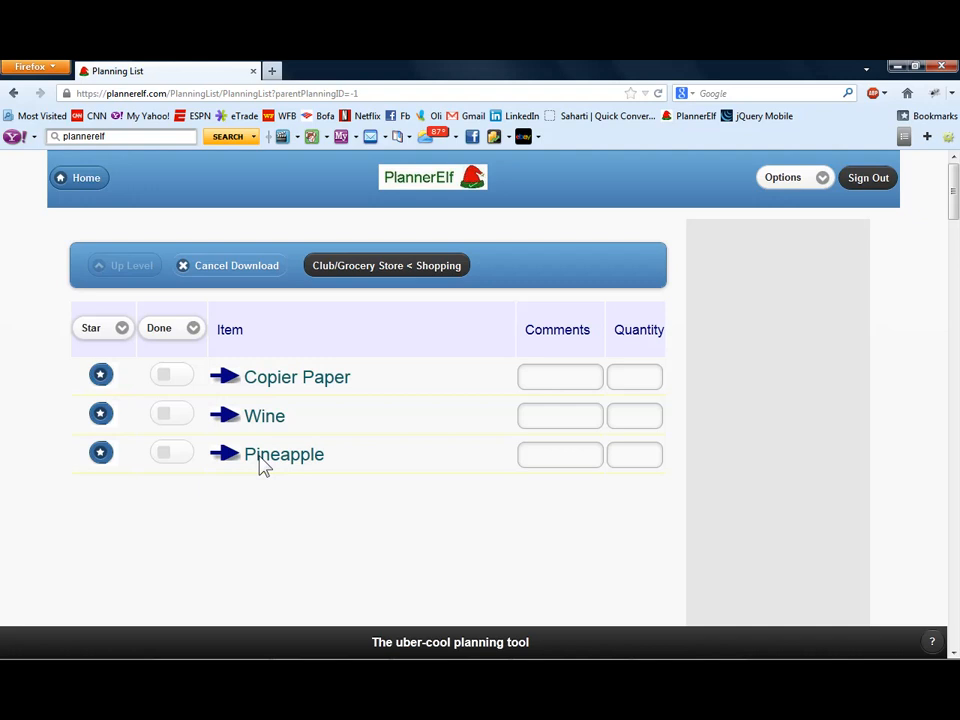
- Open the PlannerElf Help page
left_click(932, 642)
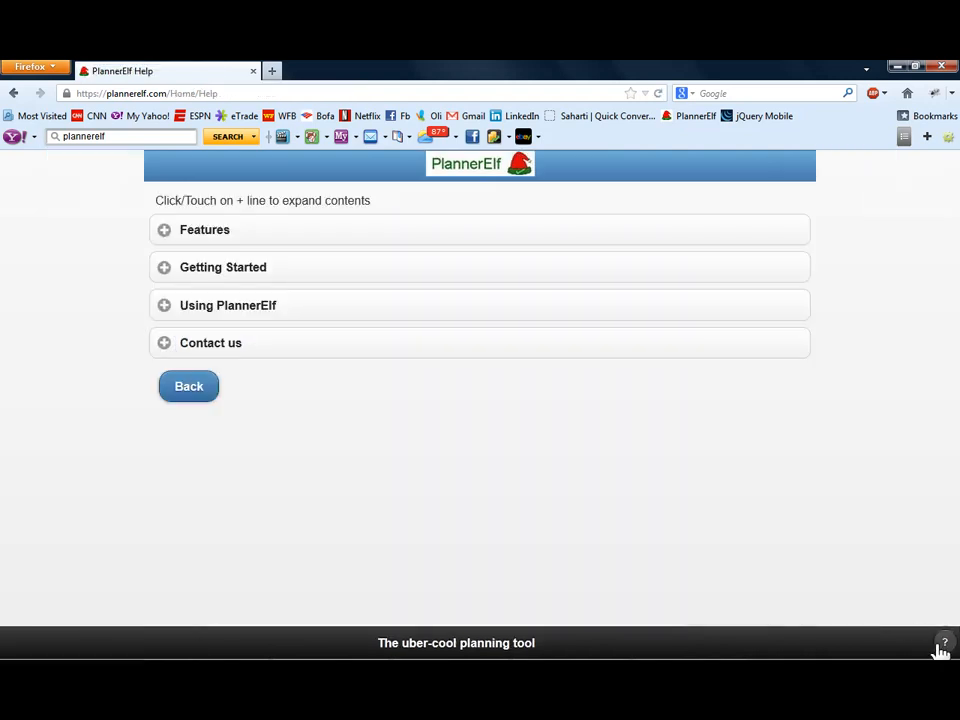